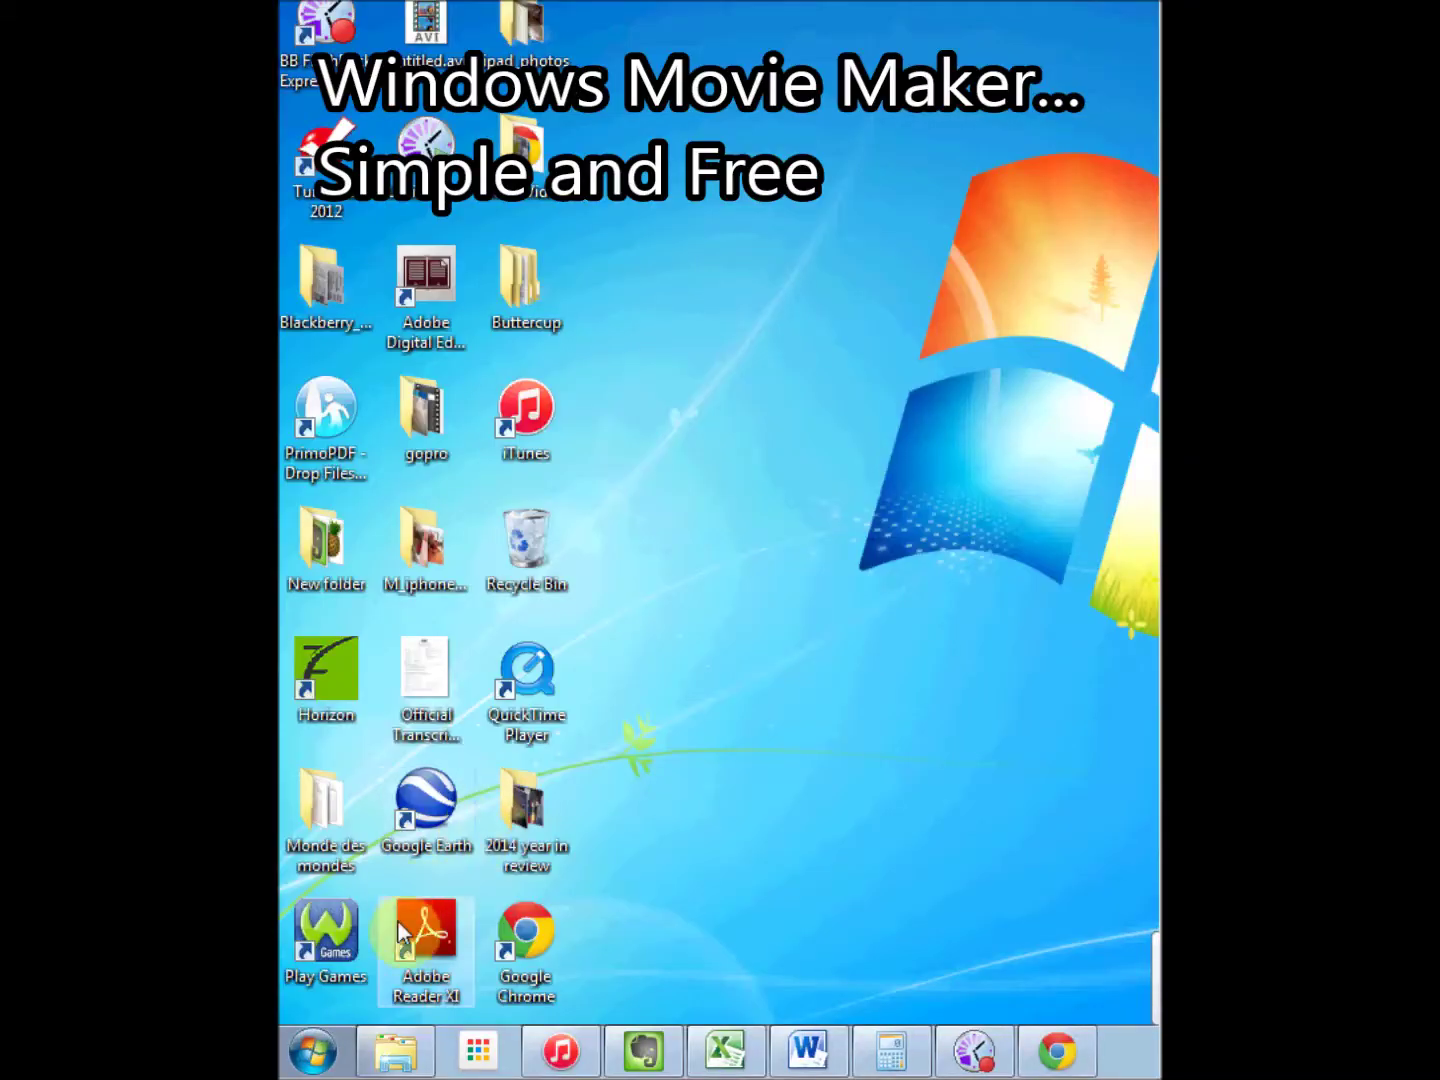
Open the Windows 7 Start menu from the taskbar
{"action": "left_click", "coordinate": [314, 1056]}
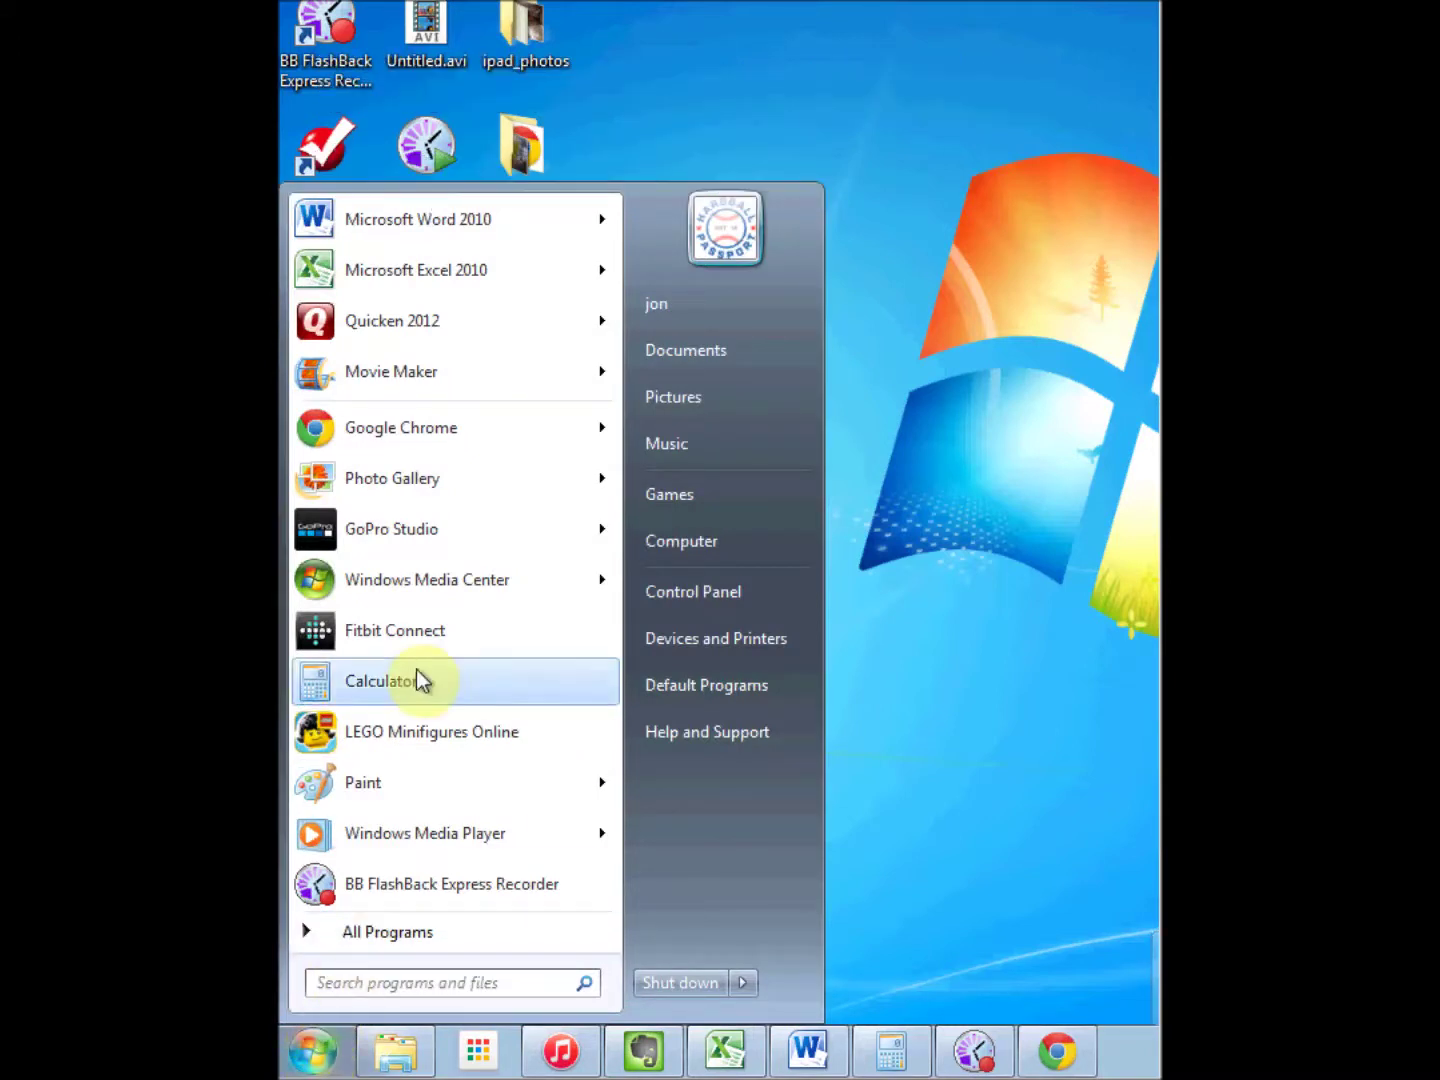
Launch Windows Live Movie Maker from All Programs
{"action": "left_click", "coordinate": [435, 934]}
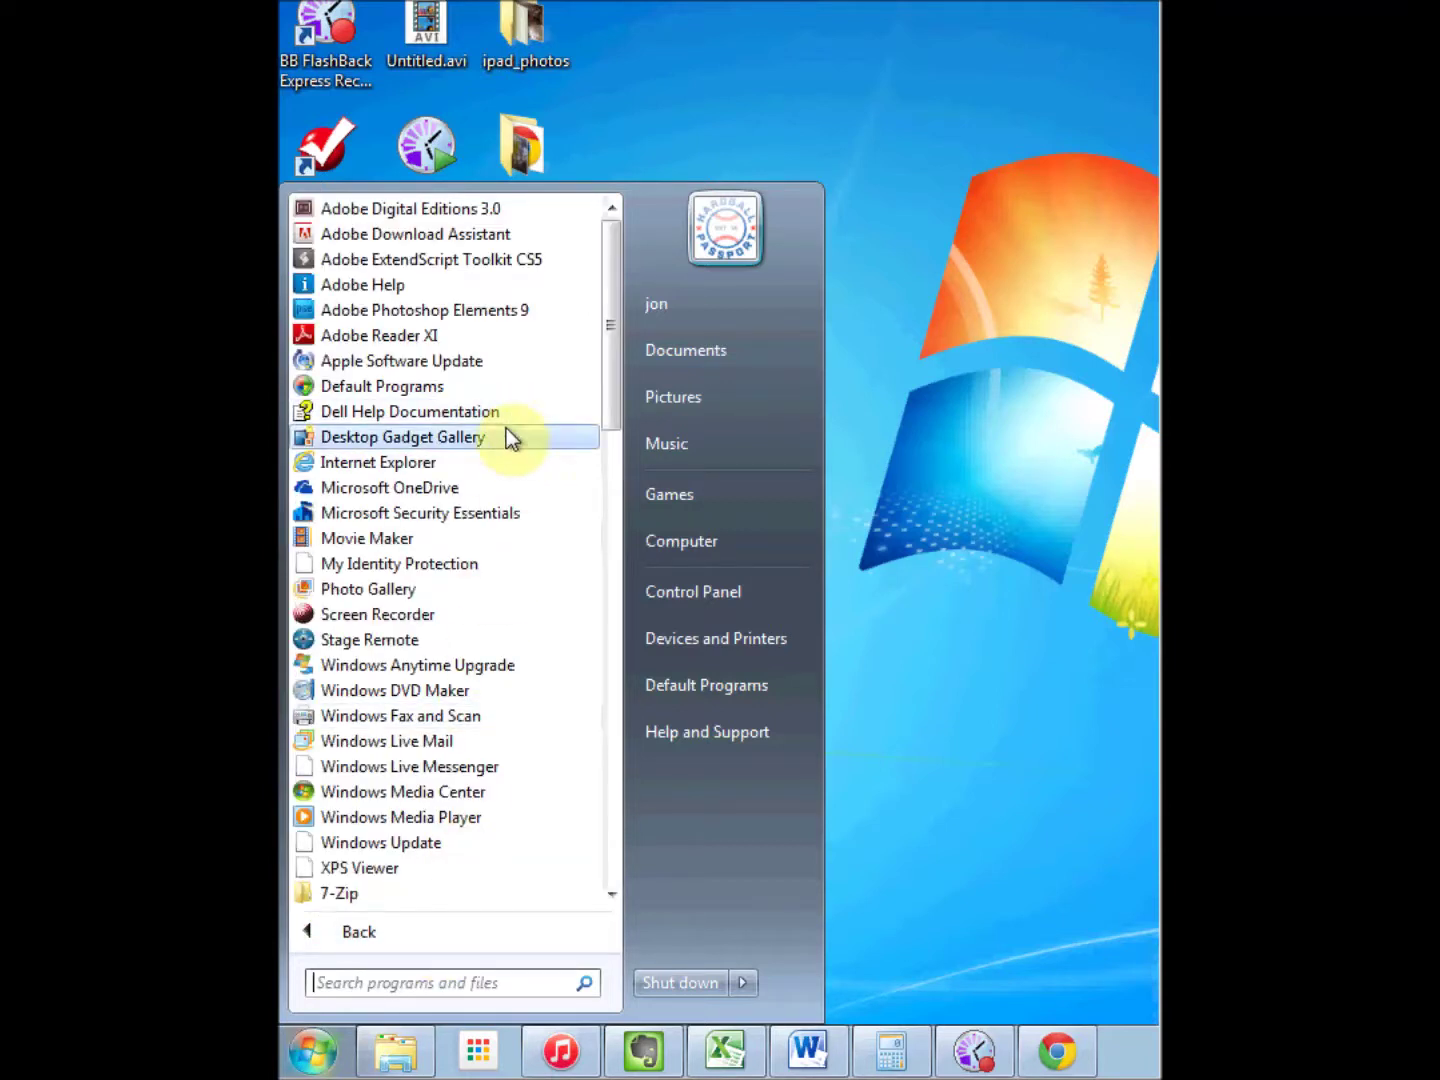
{"action": "left_click", "coordinate": [448, 541]}
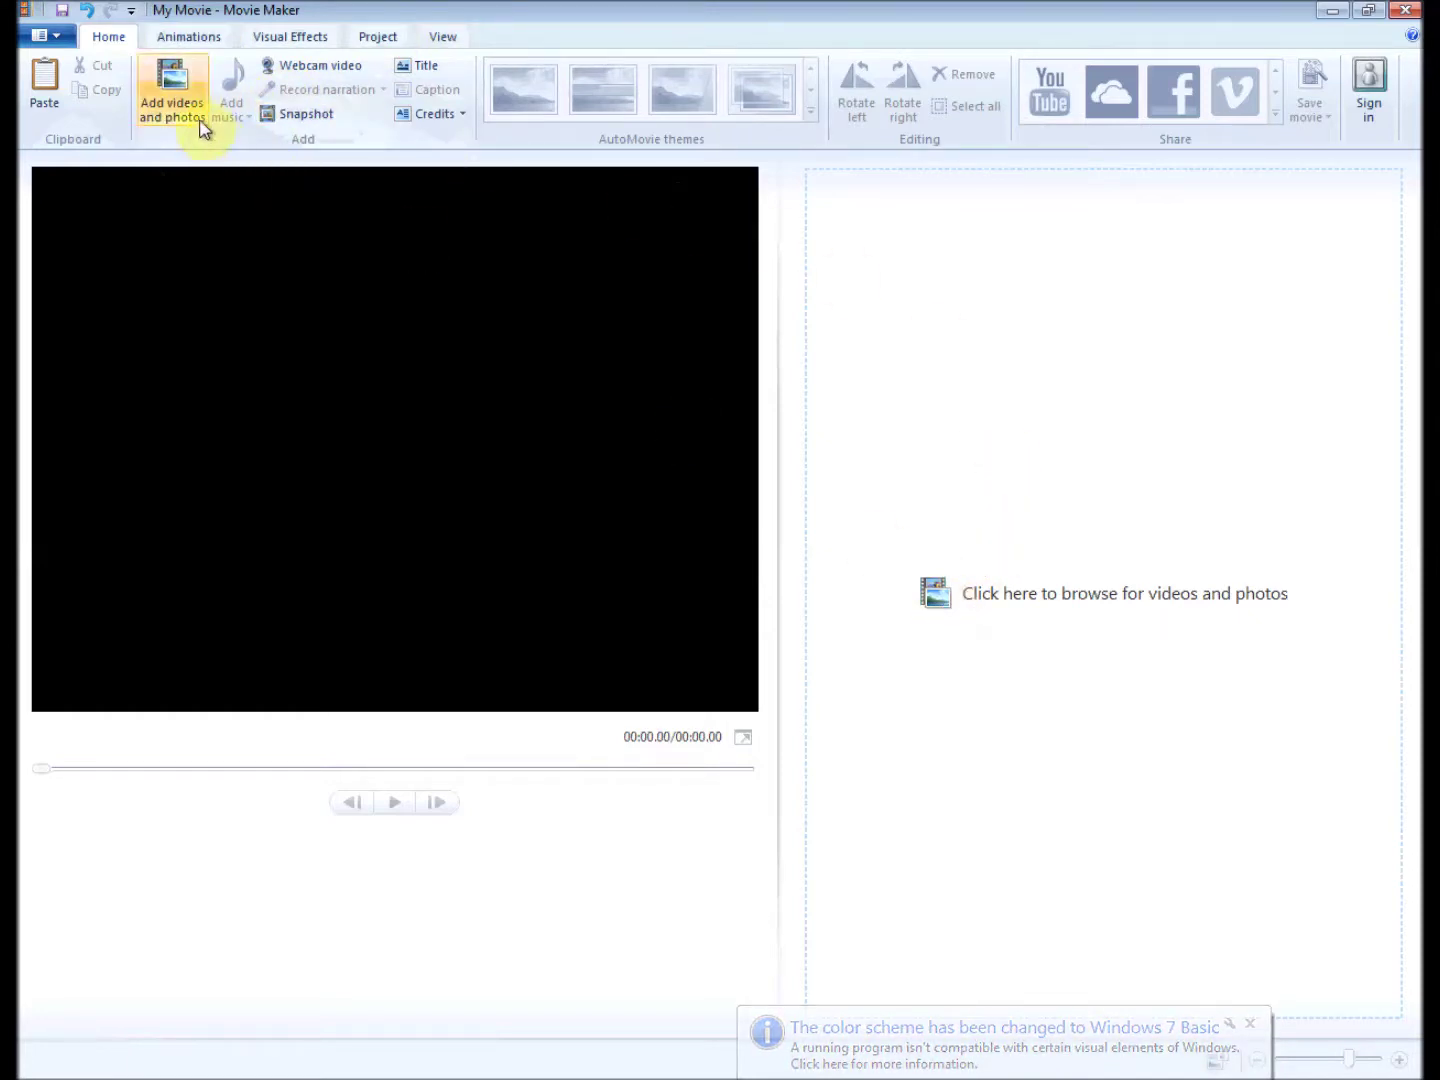
Add the river video M4H05450.MP4 from the Canada folder to the project
{"action": "left_click", "coordinate": [172, 81]}
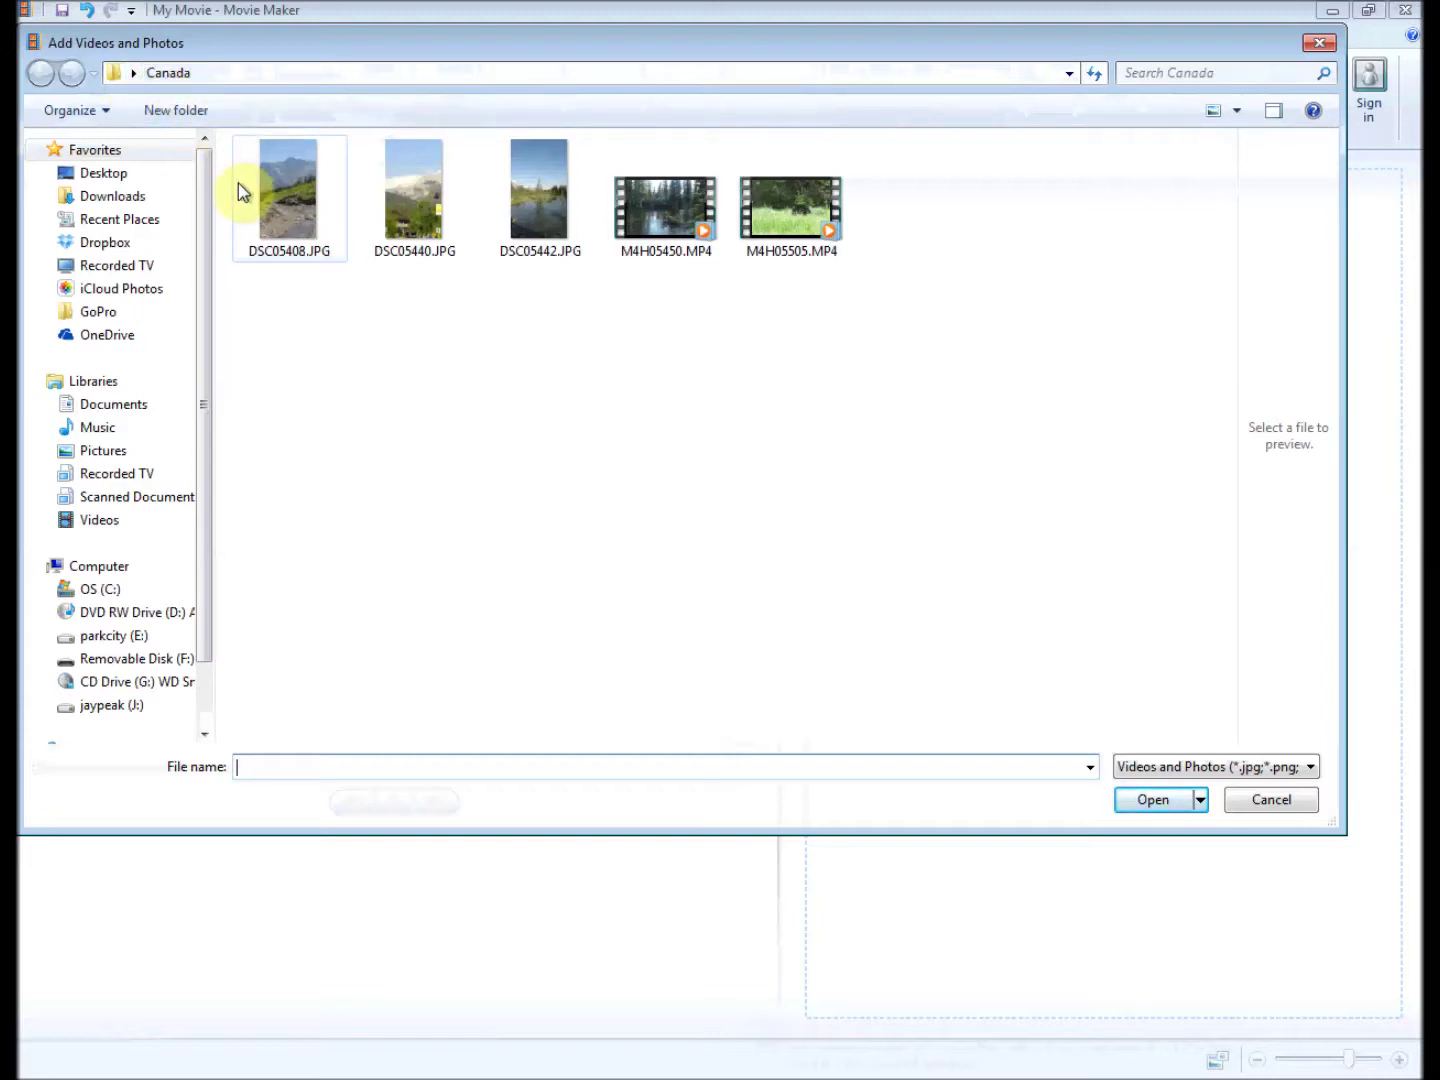
{"action": "left_click", "coordinate": [668, 234]}
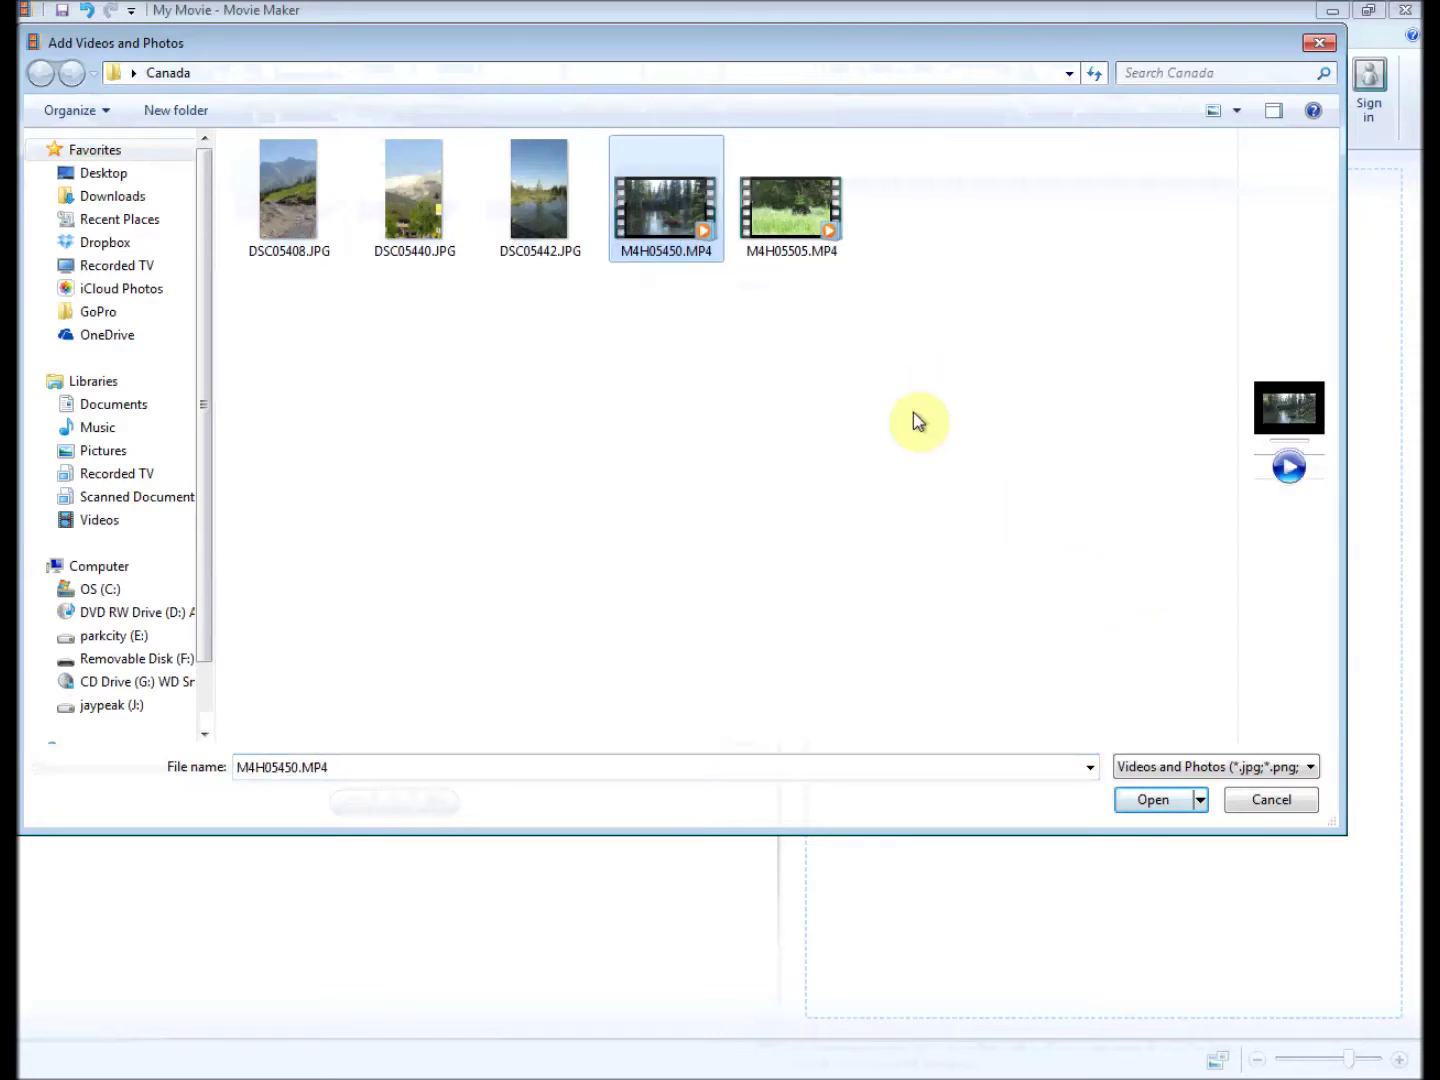
{"action": "left_click", "coordinate": [1159, 803]}
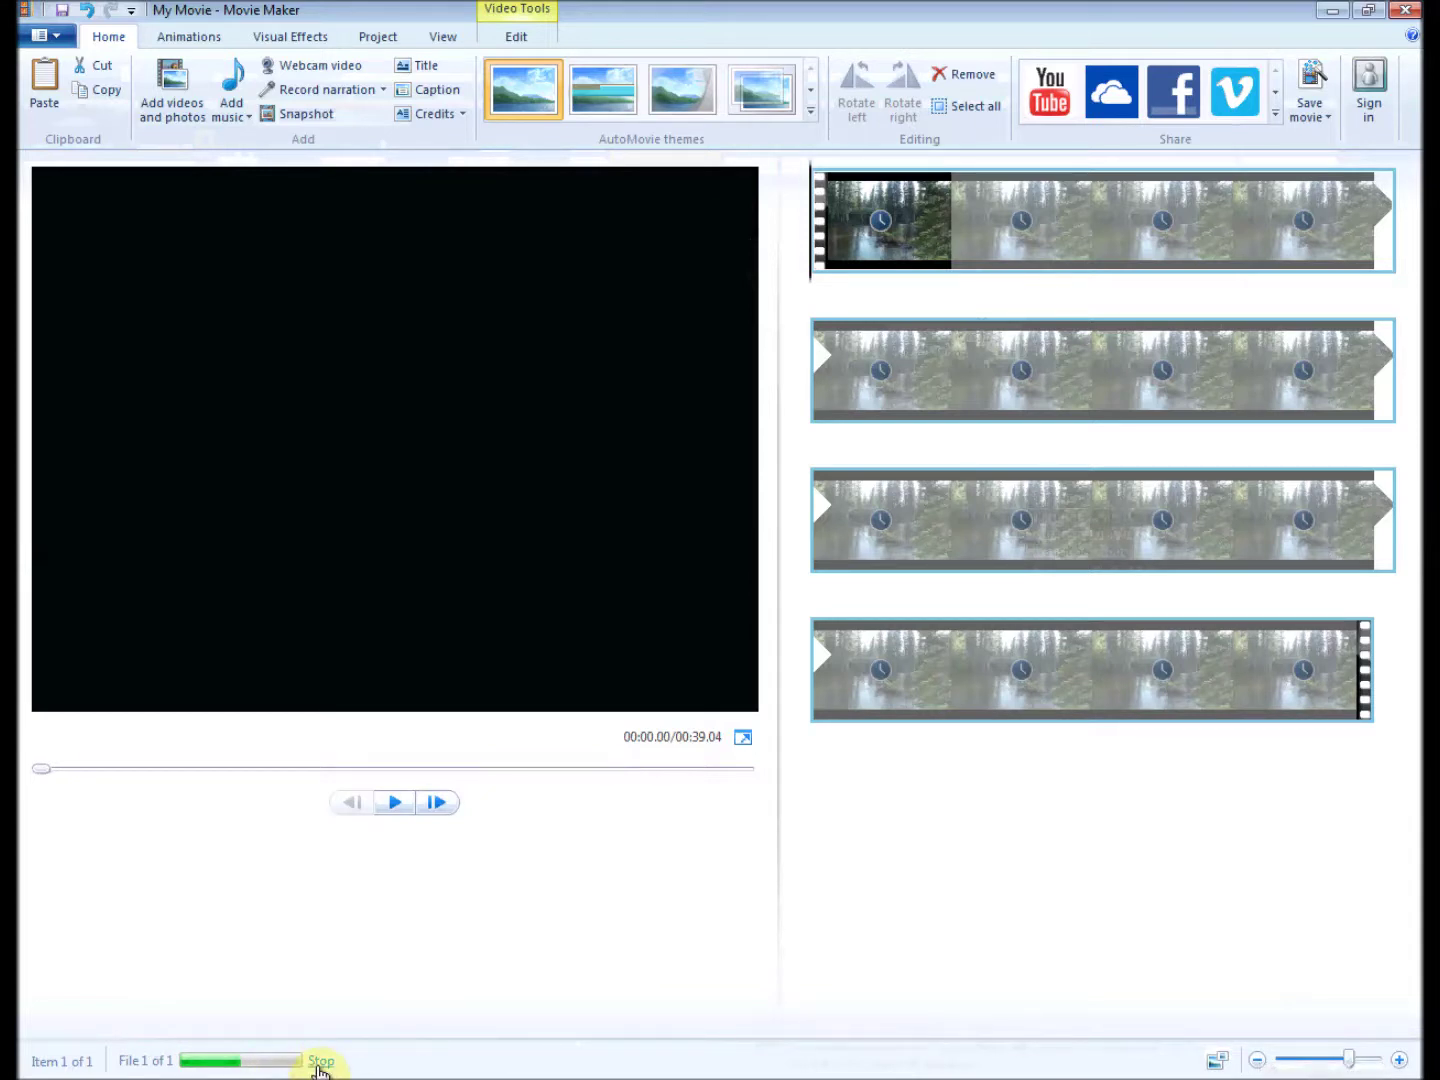
Add the mountain photo DSC05408.JPG and move it ahead of the river video
{"action": "left_click", "coordinate": [160, 88]}
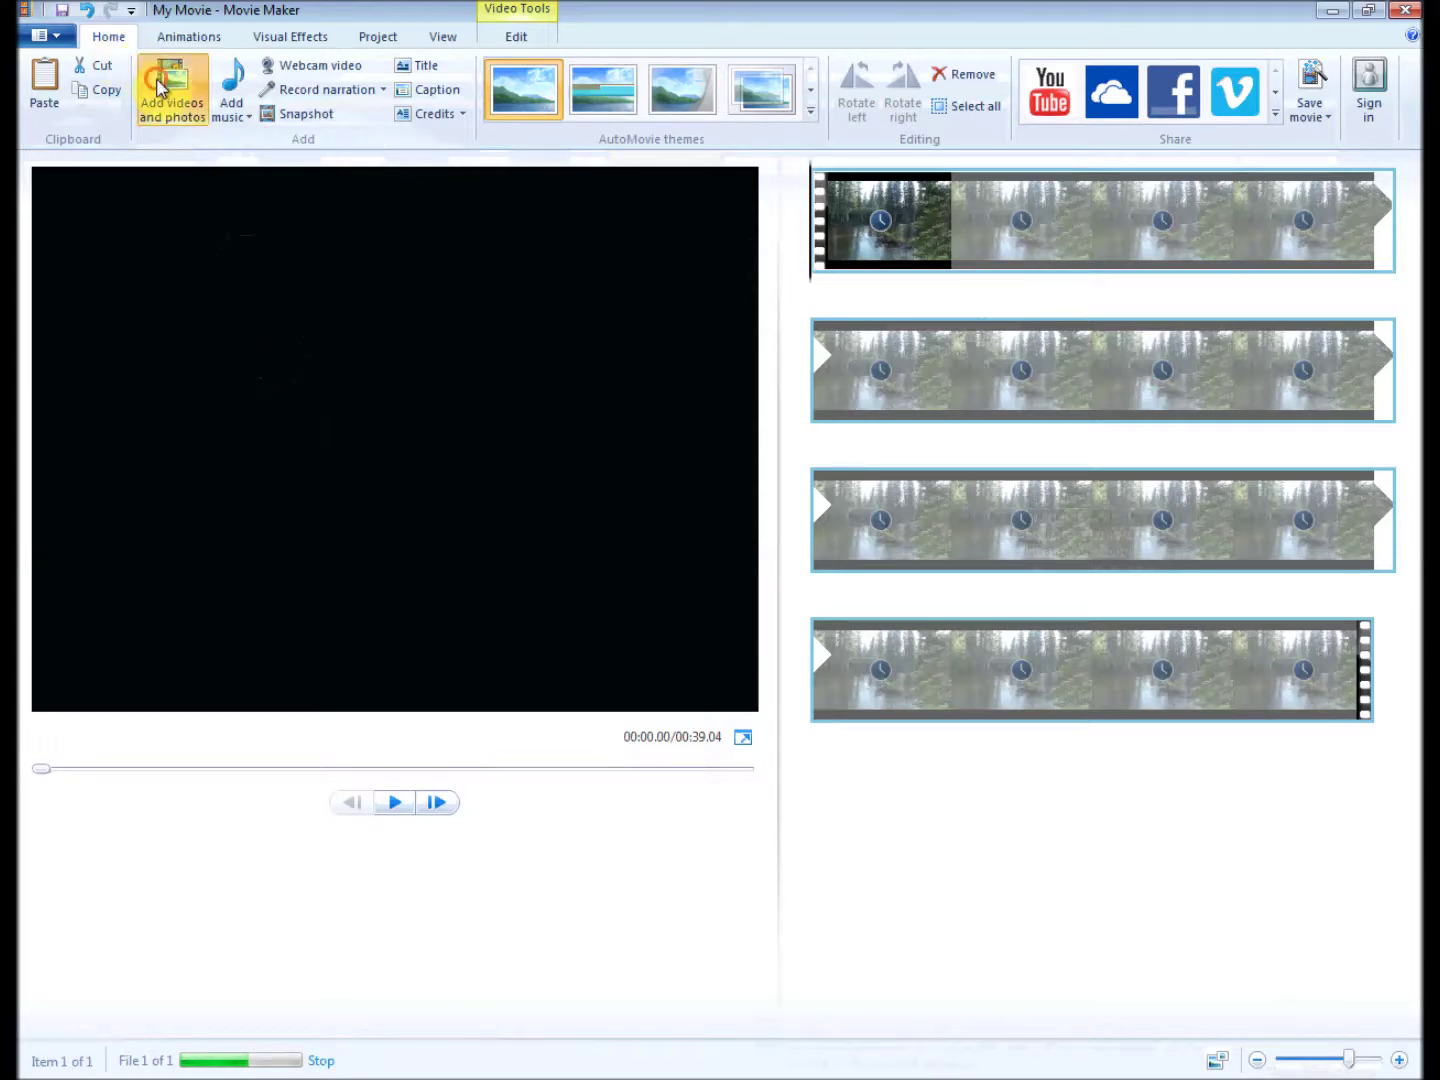
{"action": "left_click", "coordinate": [296, 220]}
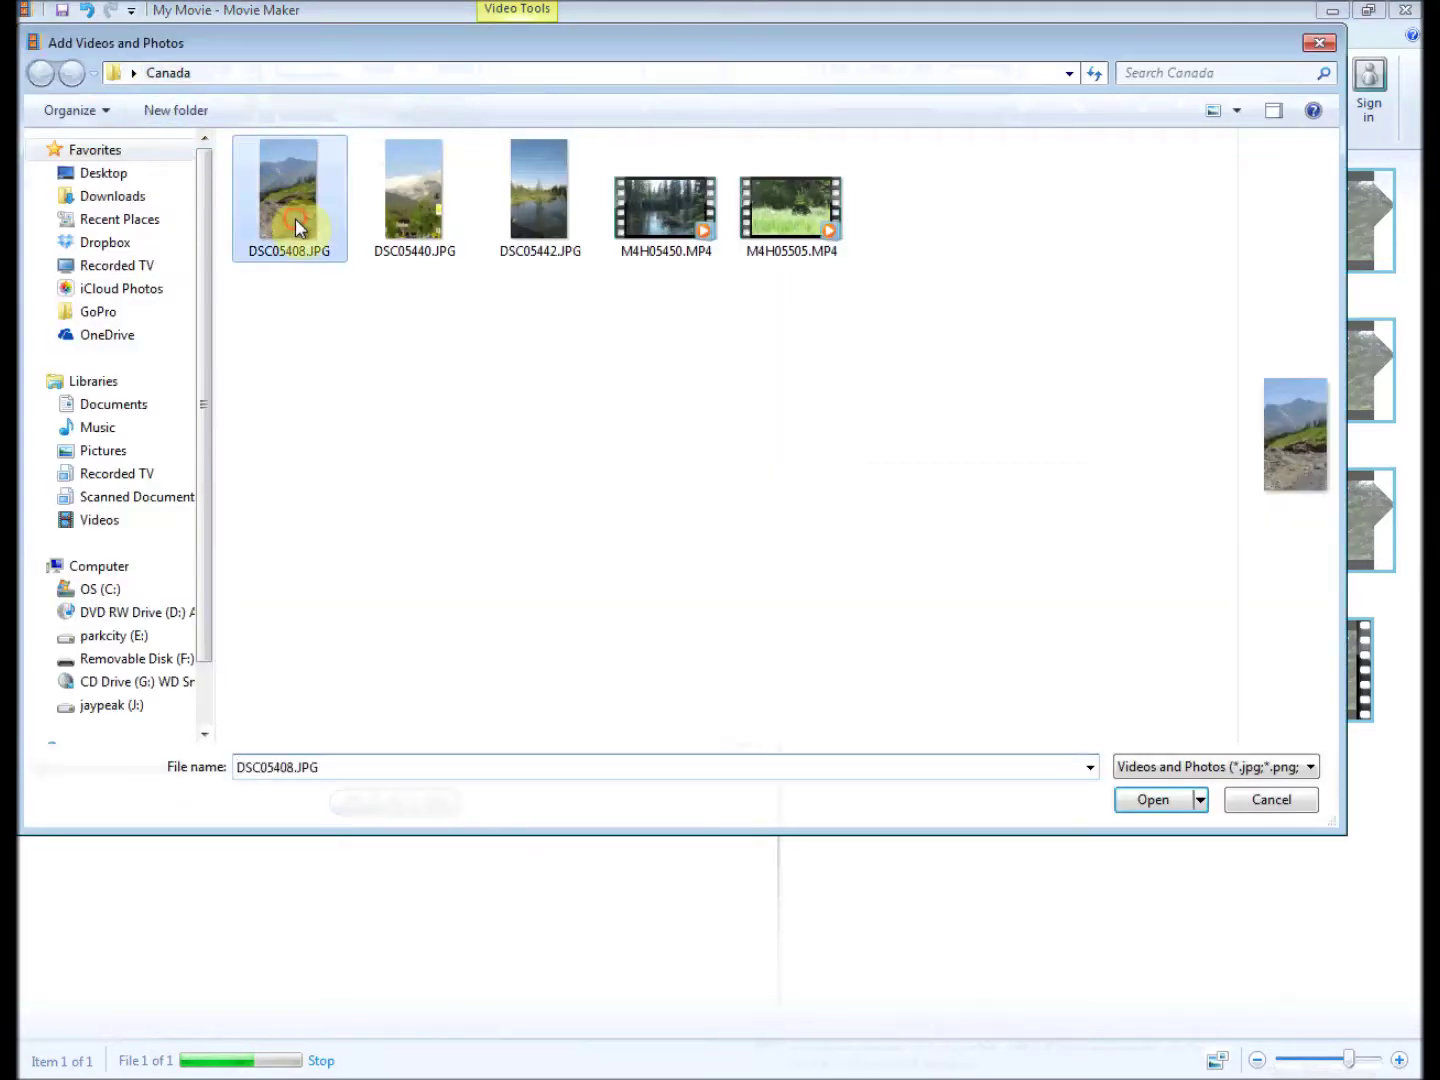
{"action": "left_click", "coordinate": [1152, 798]}
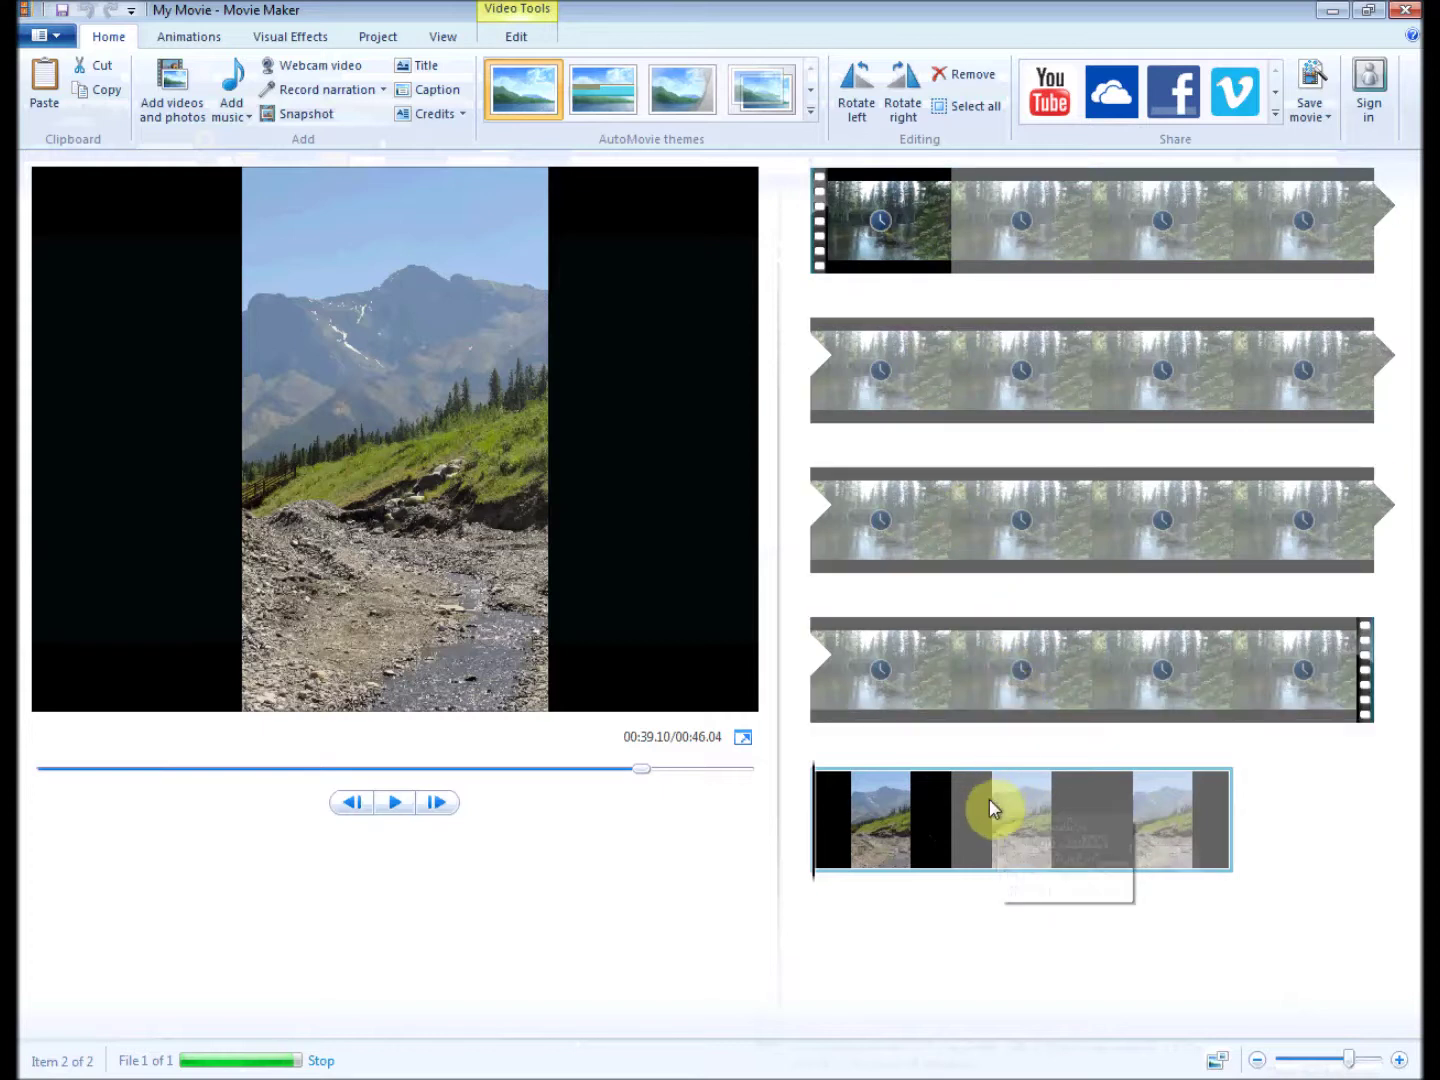
{"action": "left_click_drag", "start_coordinate": [990, 807], "coordinate": [857, 276]}
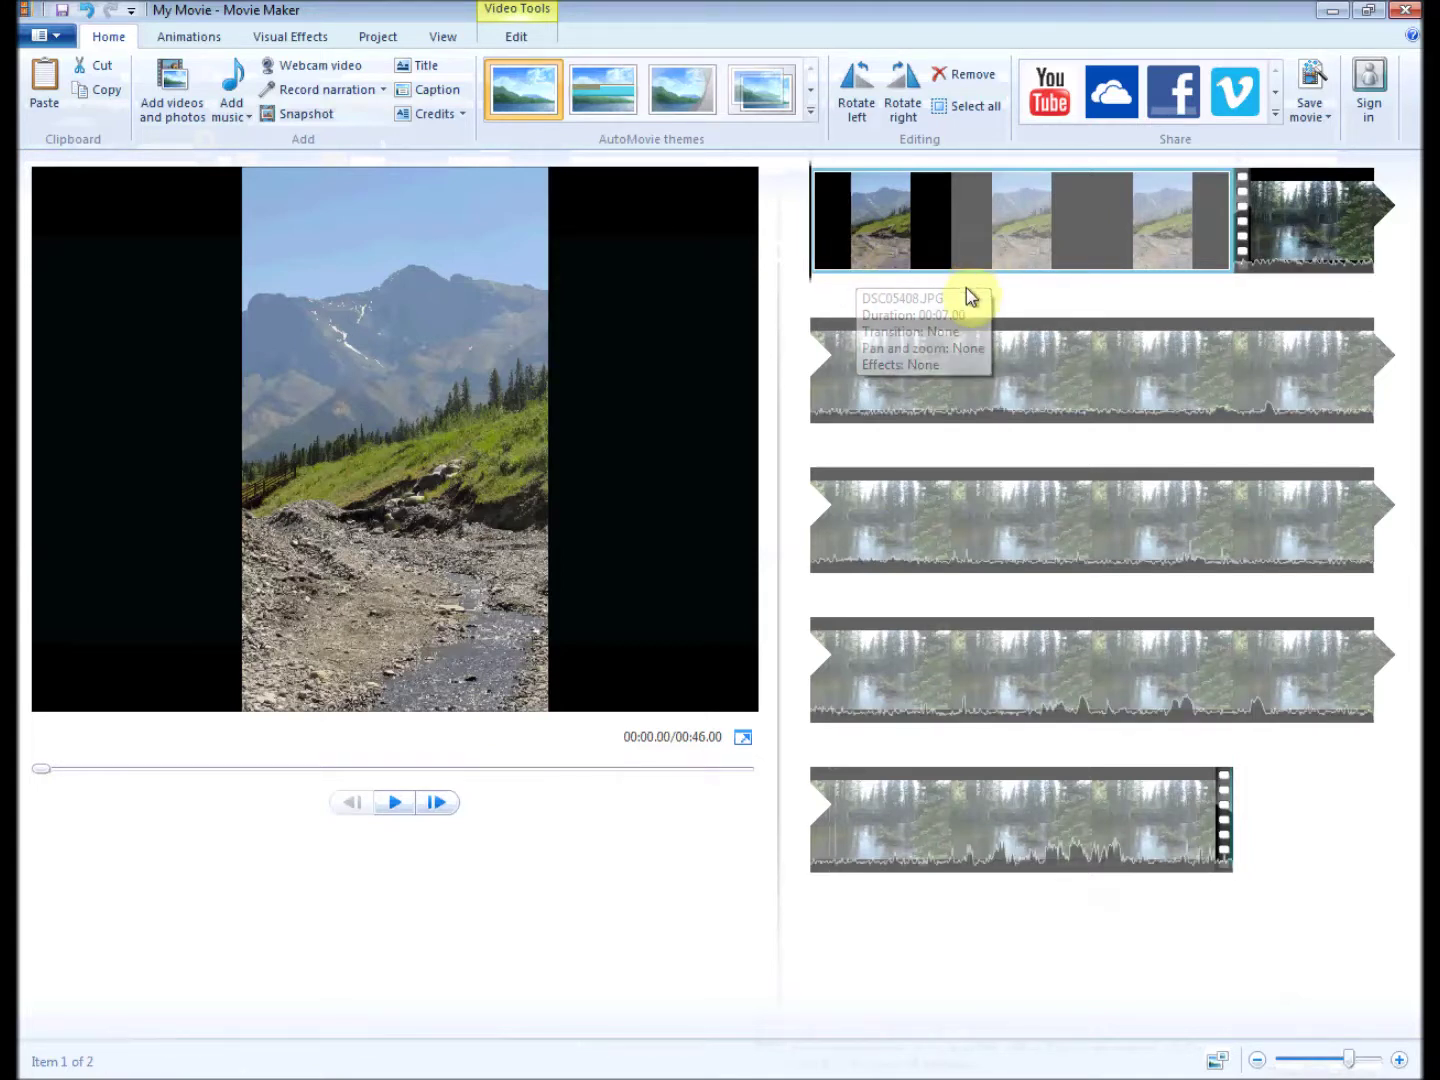
Set the mountain photo's duration to 4.00 seconds and preview the movie
{"action": "double_click", "coordinate": [943, 209]}
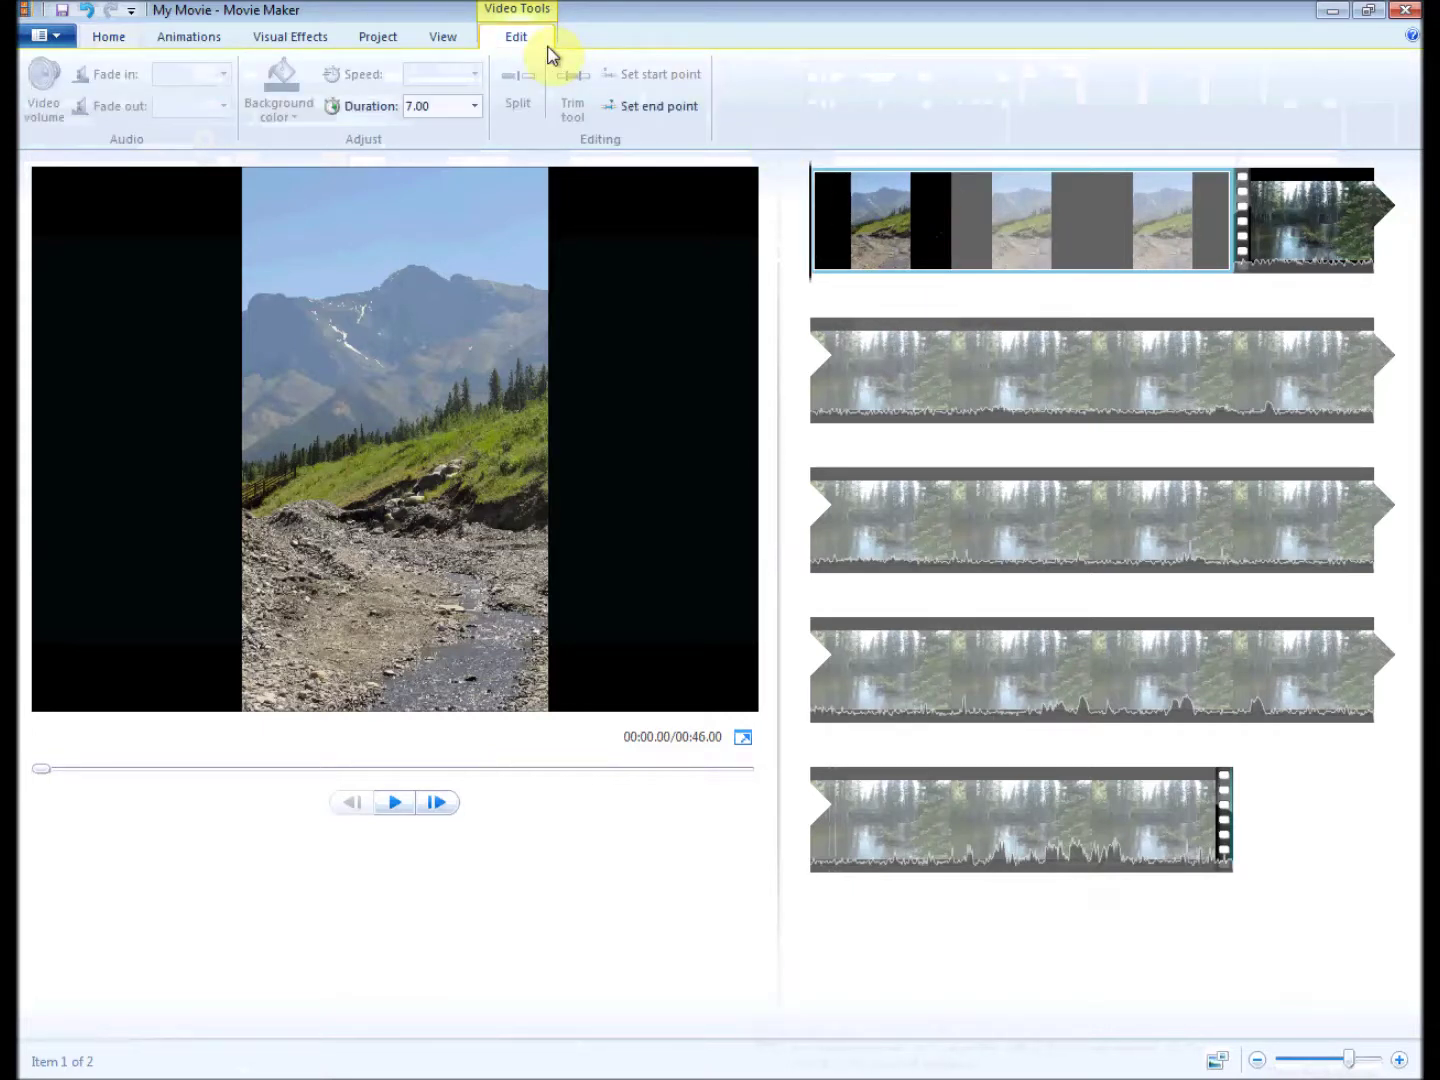
{"action": "left_click", "coordinate": [113, 38]}
{"action": "left_click", "coordinate": [519, 38]}
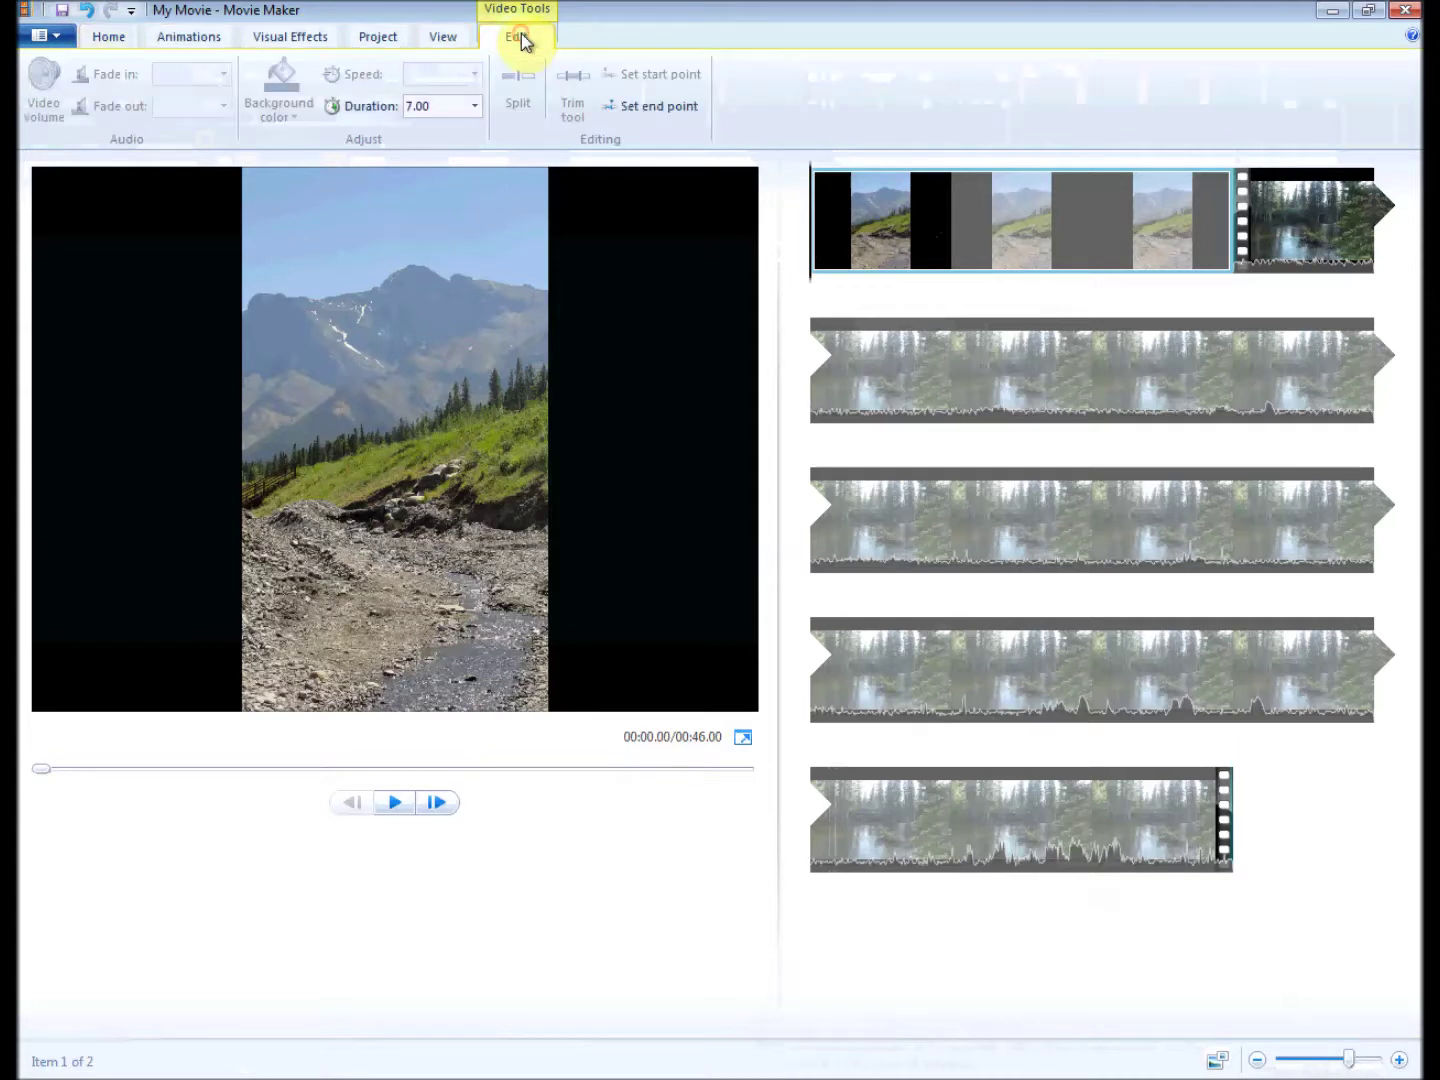
{"action": "left_click", "coordinate": [474, 108]}
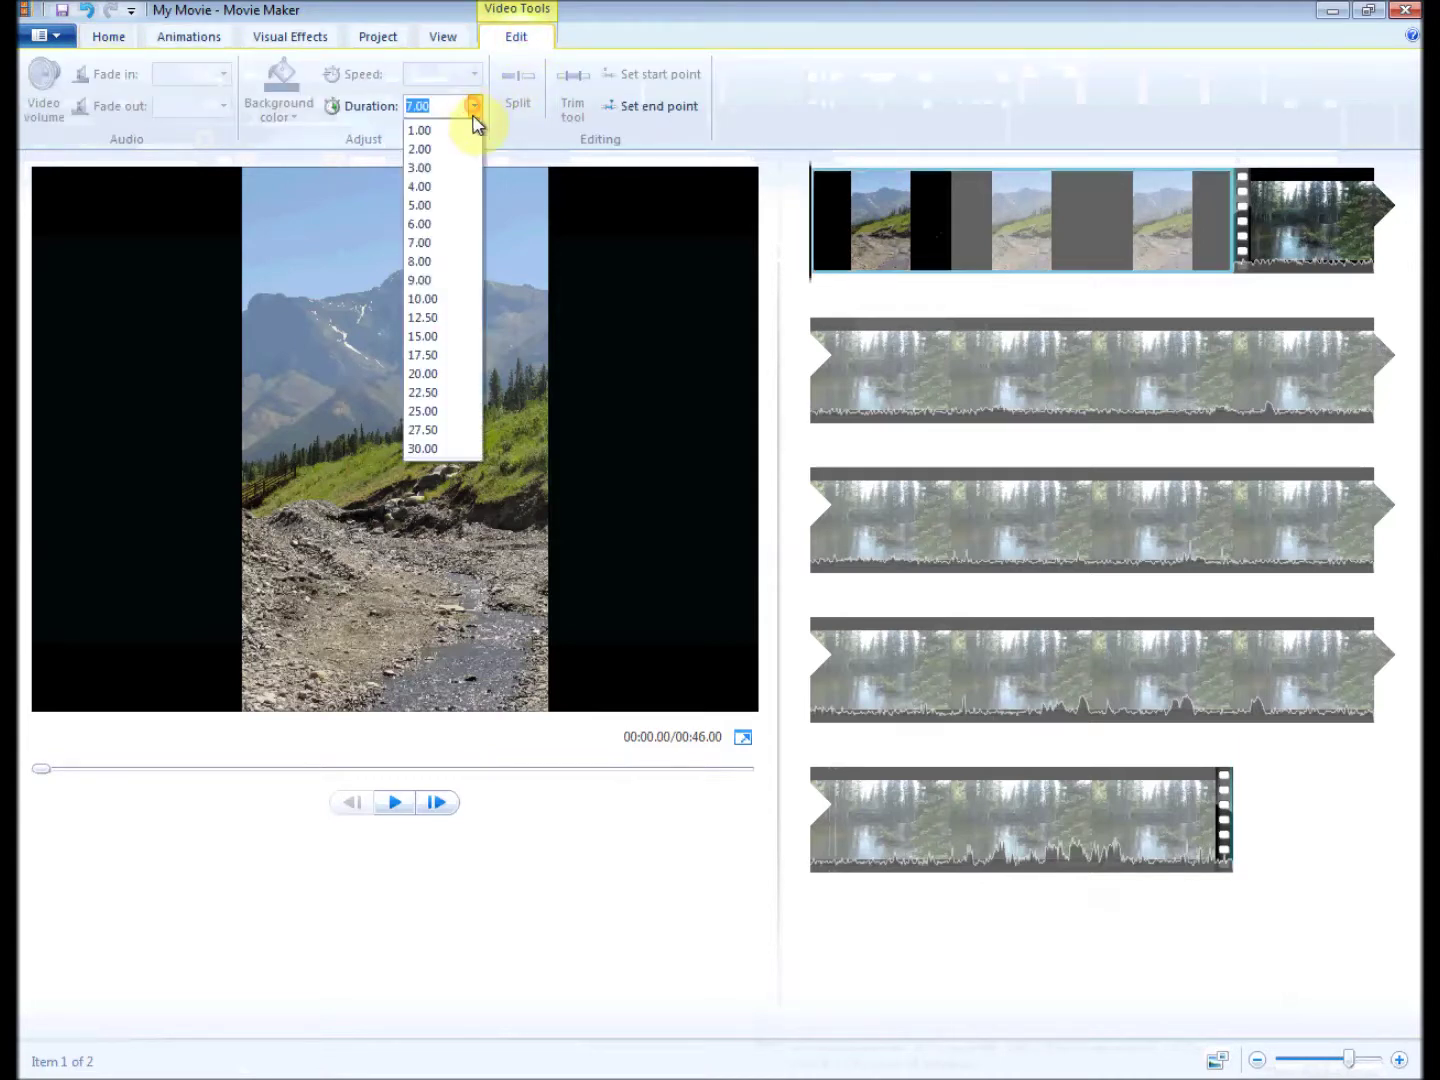
{"action": "left_click", "coordinate": [422, 186]}
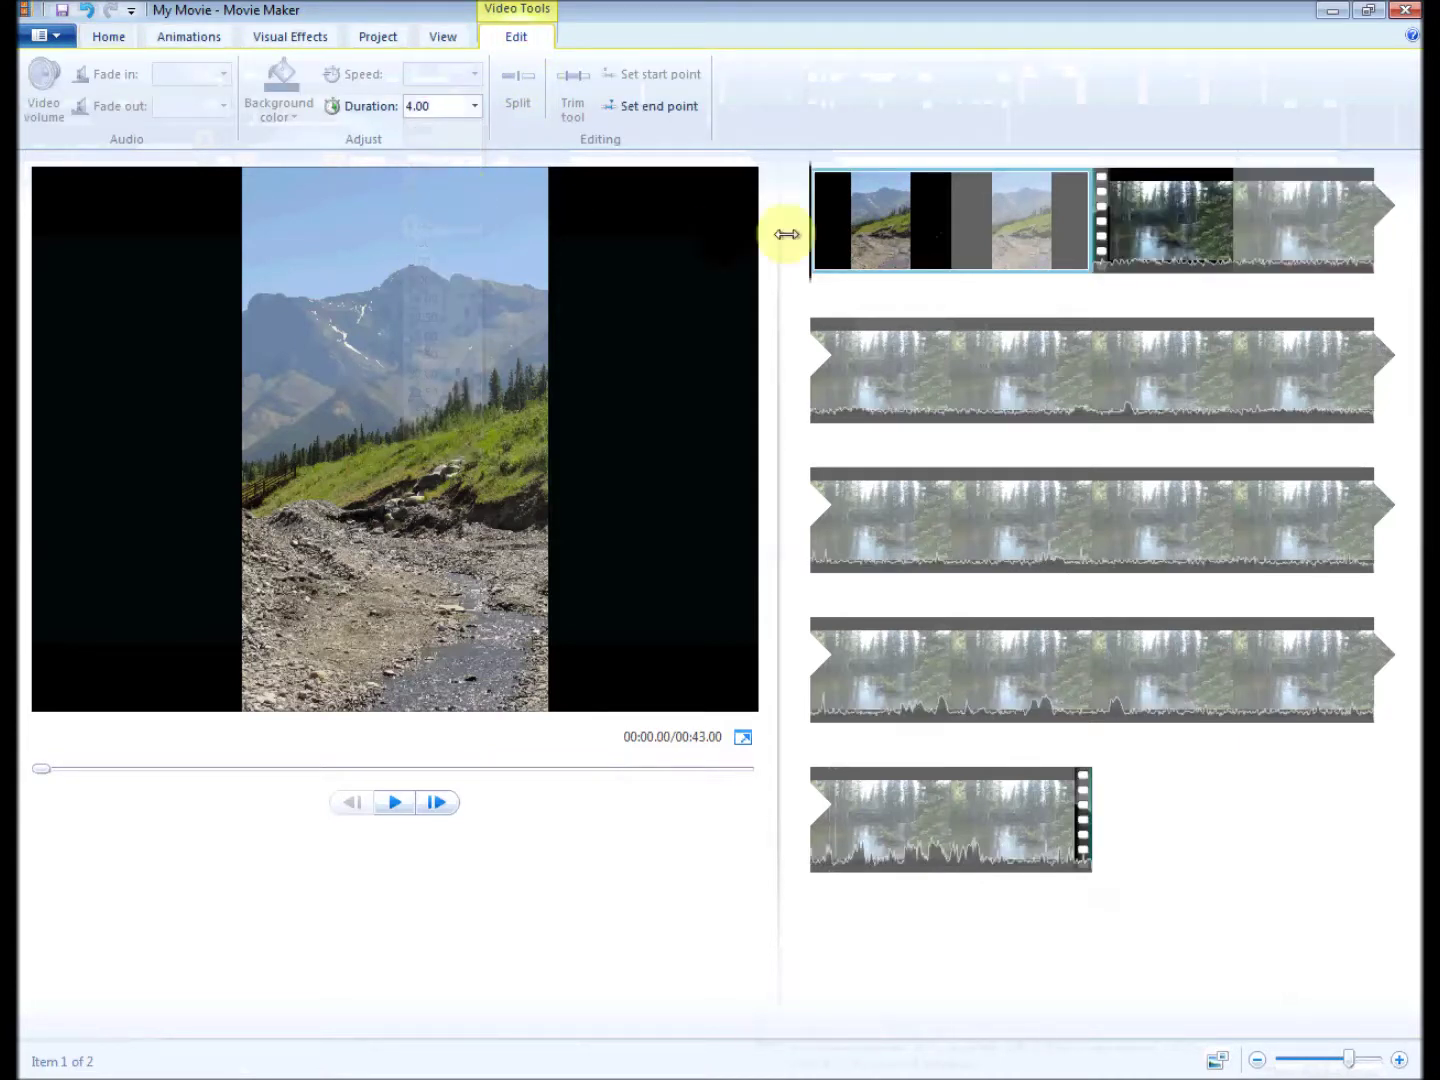
{"action": "left_click", "coordinate": [395, 802]}
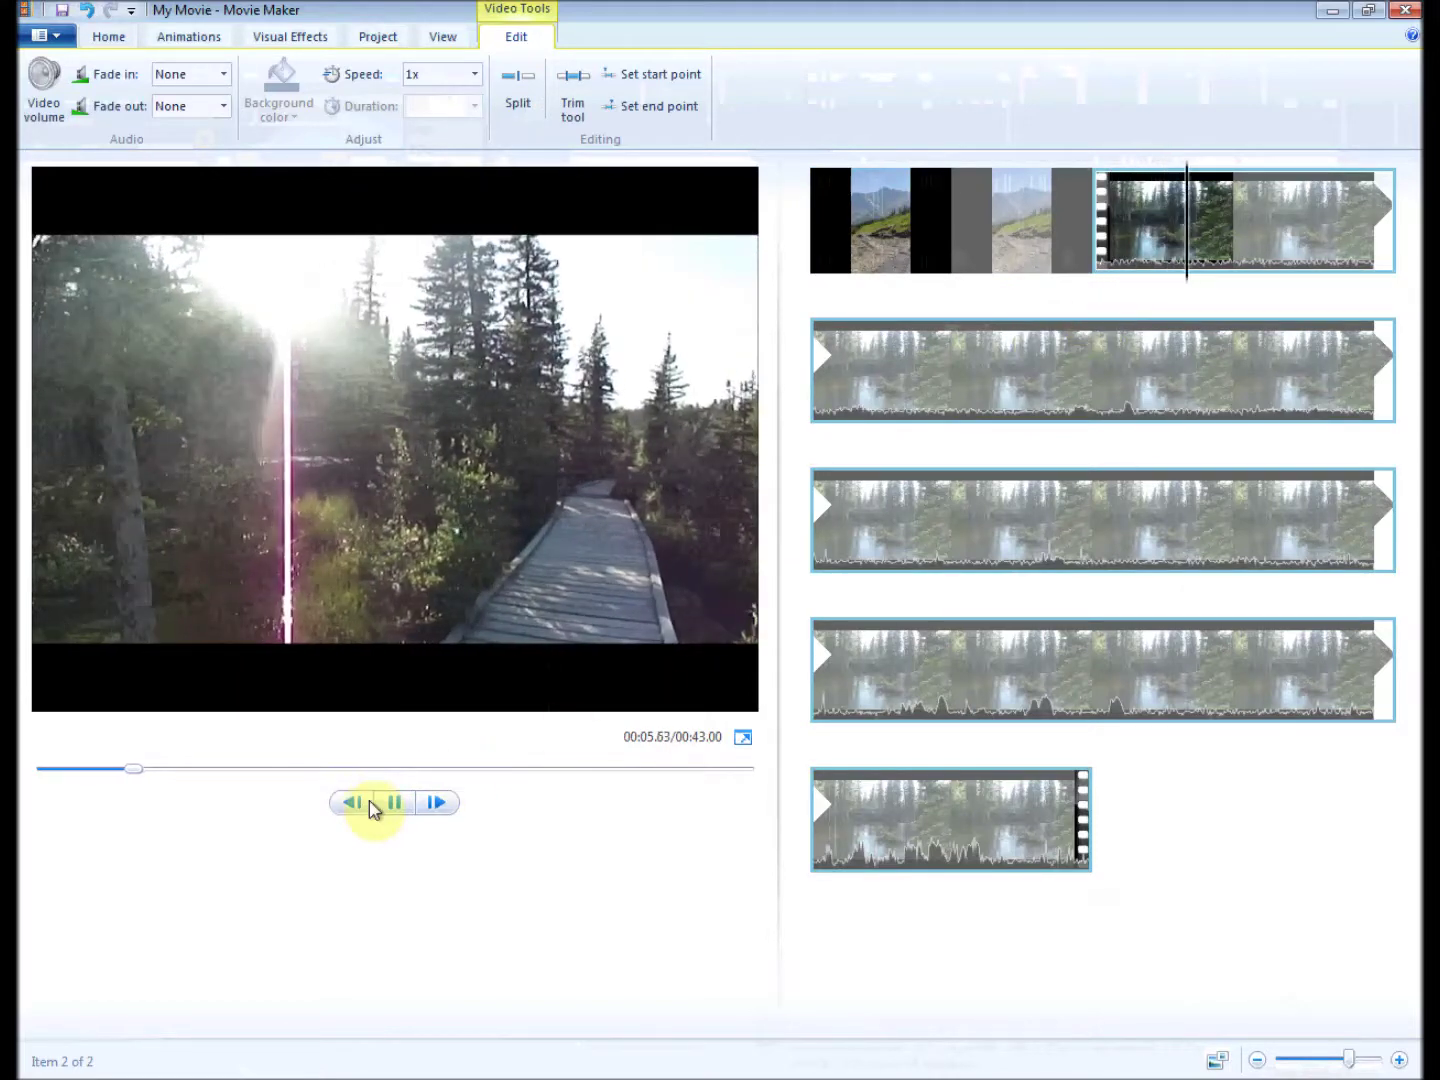
Pause playback, enlarge the window, and place the playhead at 00:13.33 in the river video
{"action": "left_click", "coordinate": [394, 803]}
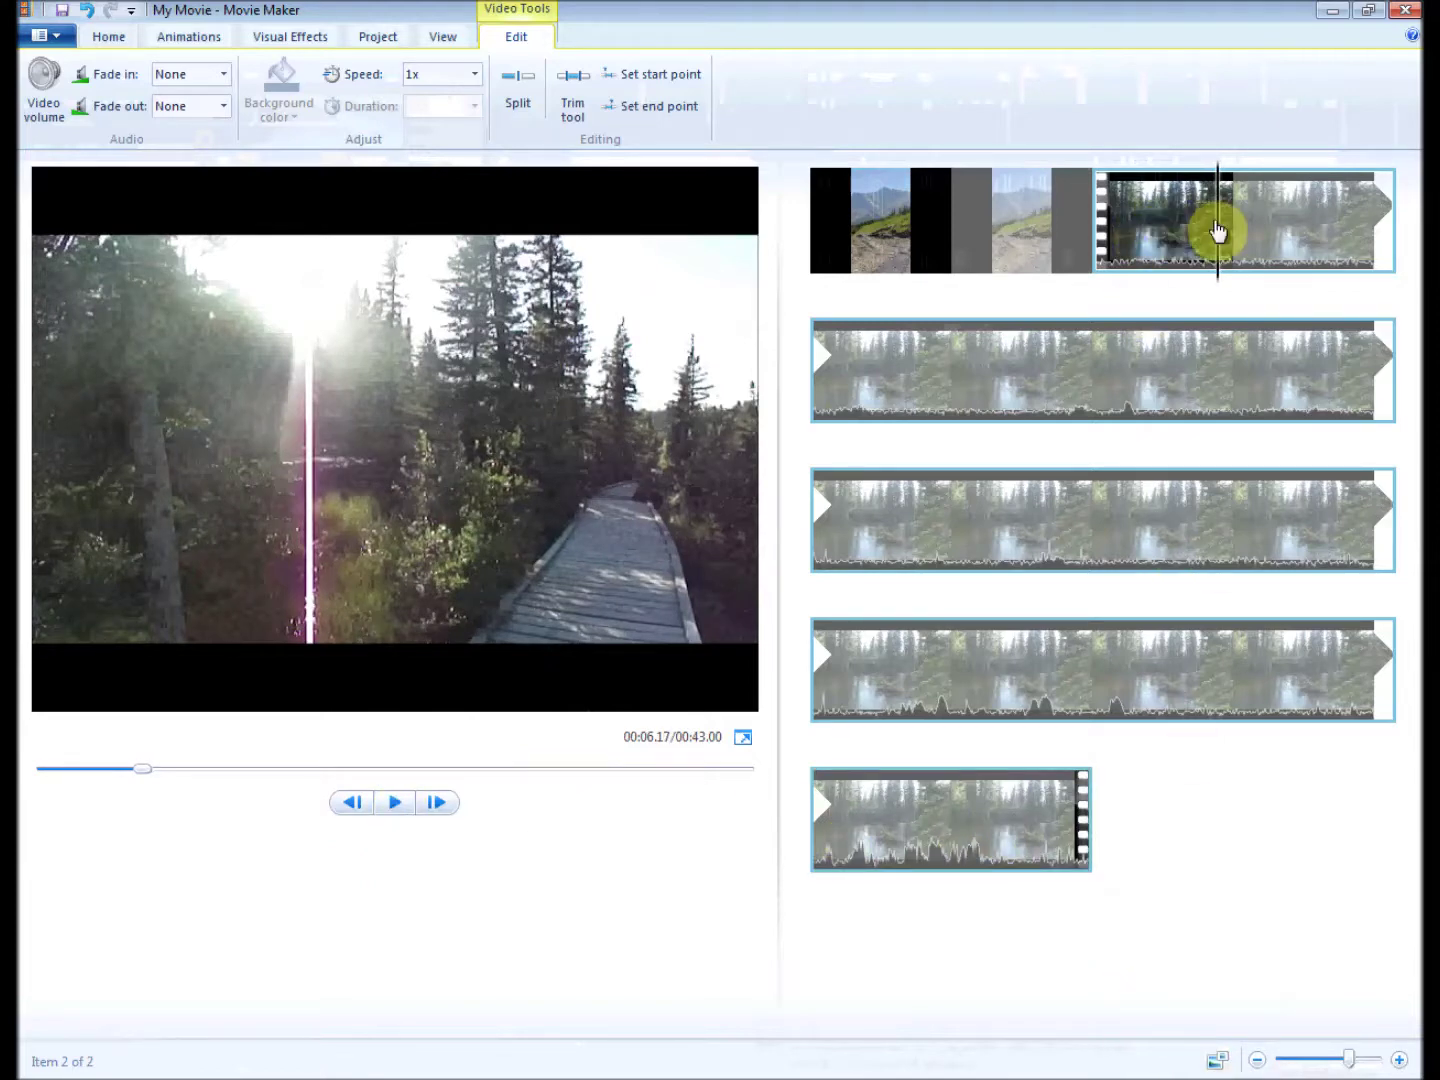
{"action": "mouse_move", "coordinate": [1219, 231]}
{"action": "left_mouse_down"}
{"action": "mouse_move", "coordinate": [1318, 291]}
{"action": "mouse_move", "coordinate": [1189, 363]}
{"action": "left_mouse_up"}
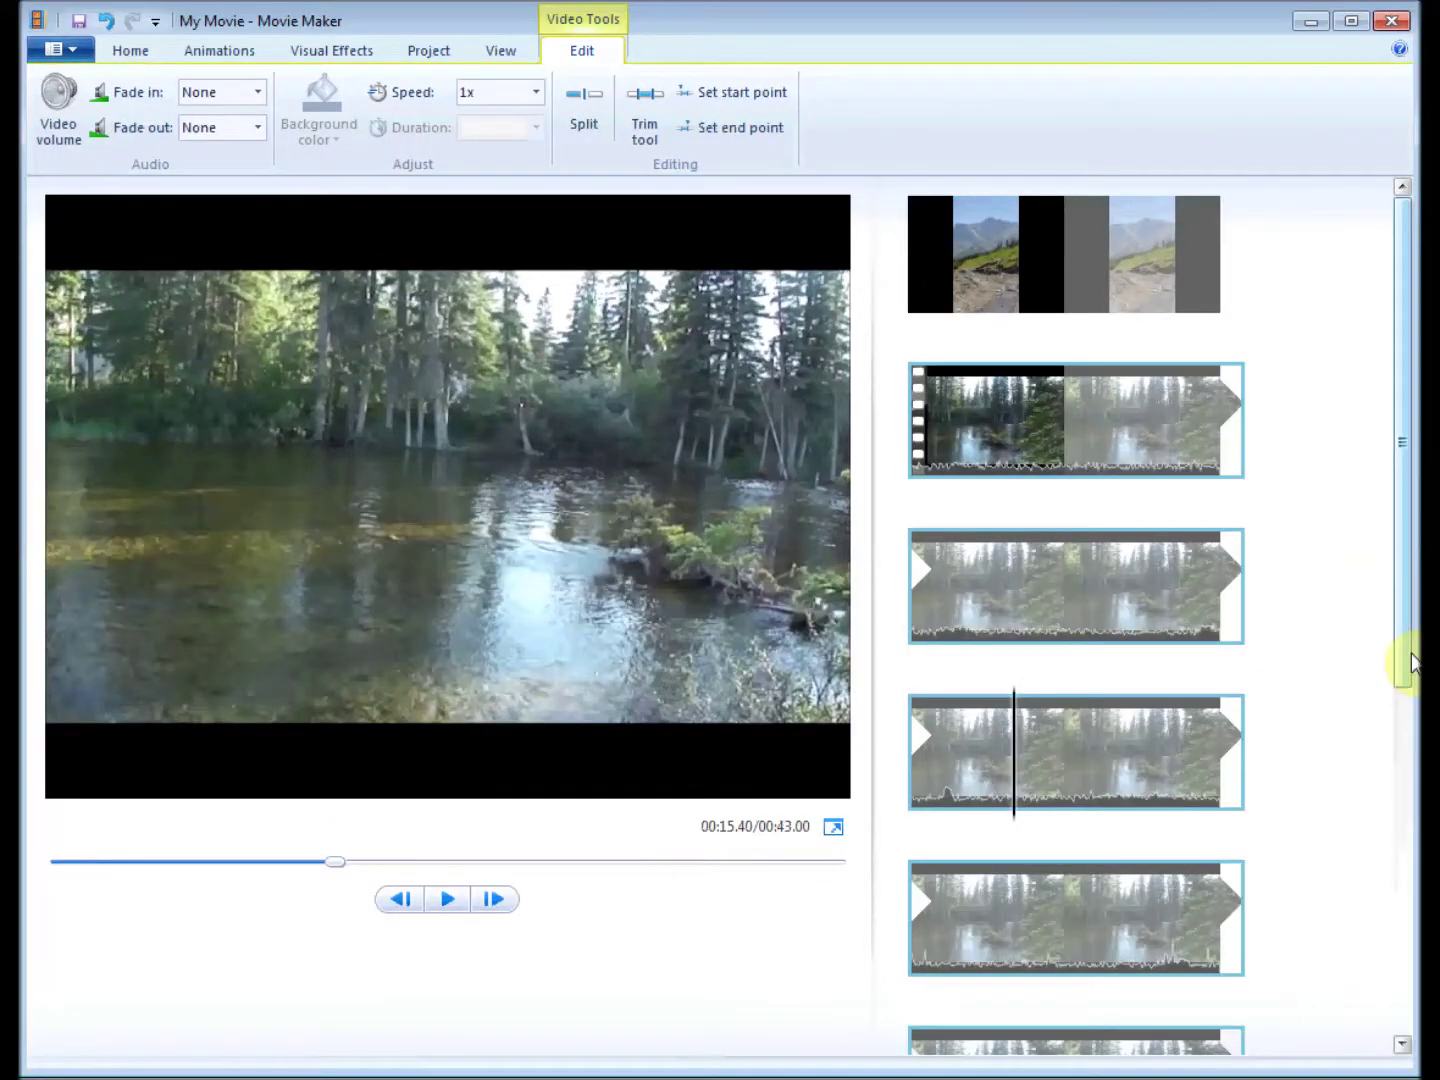
{"action": "left_click_drag", "start_coordinate": [1406, 664], "coordinate": [1405, 1047]}
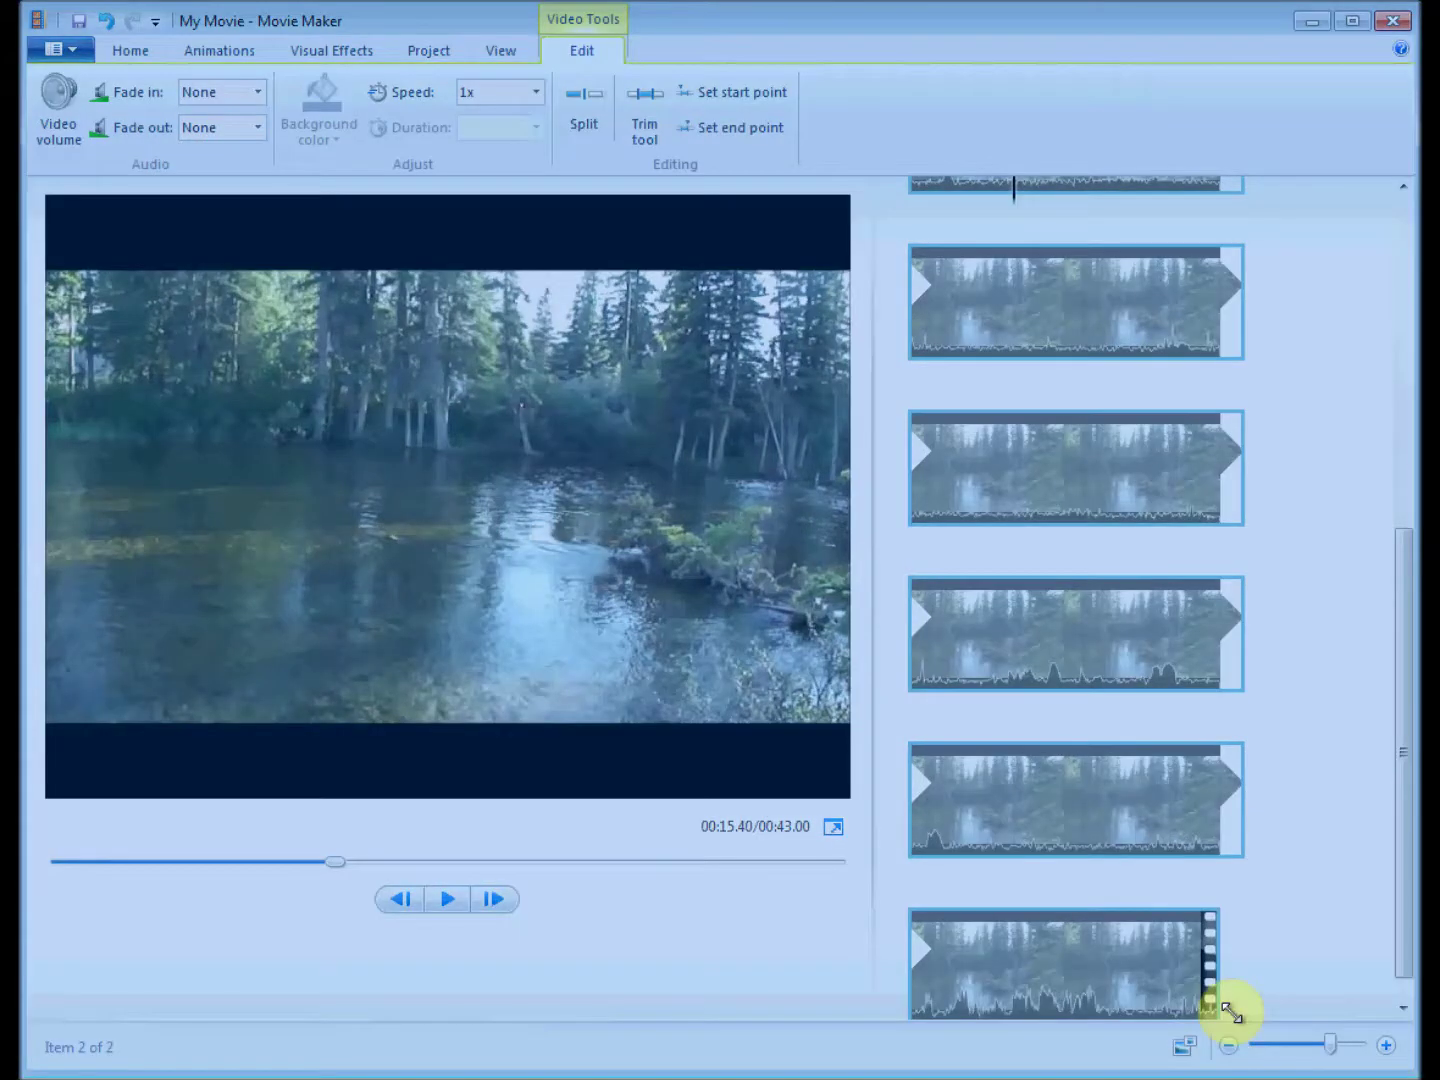
{"action": "left_click_drag", "start_coordinate": [1234, 1010], "coordinate": [1272, 959]}
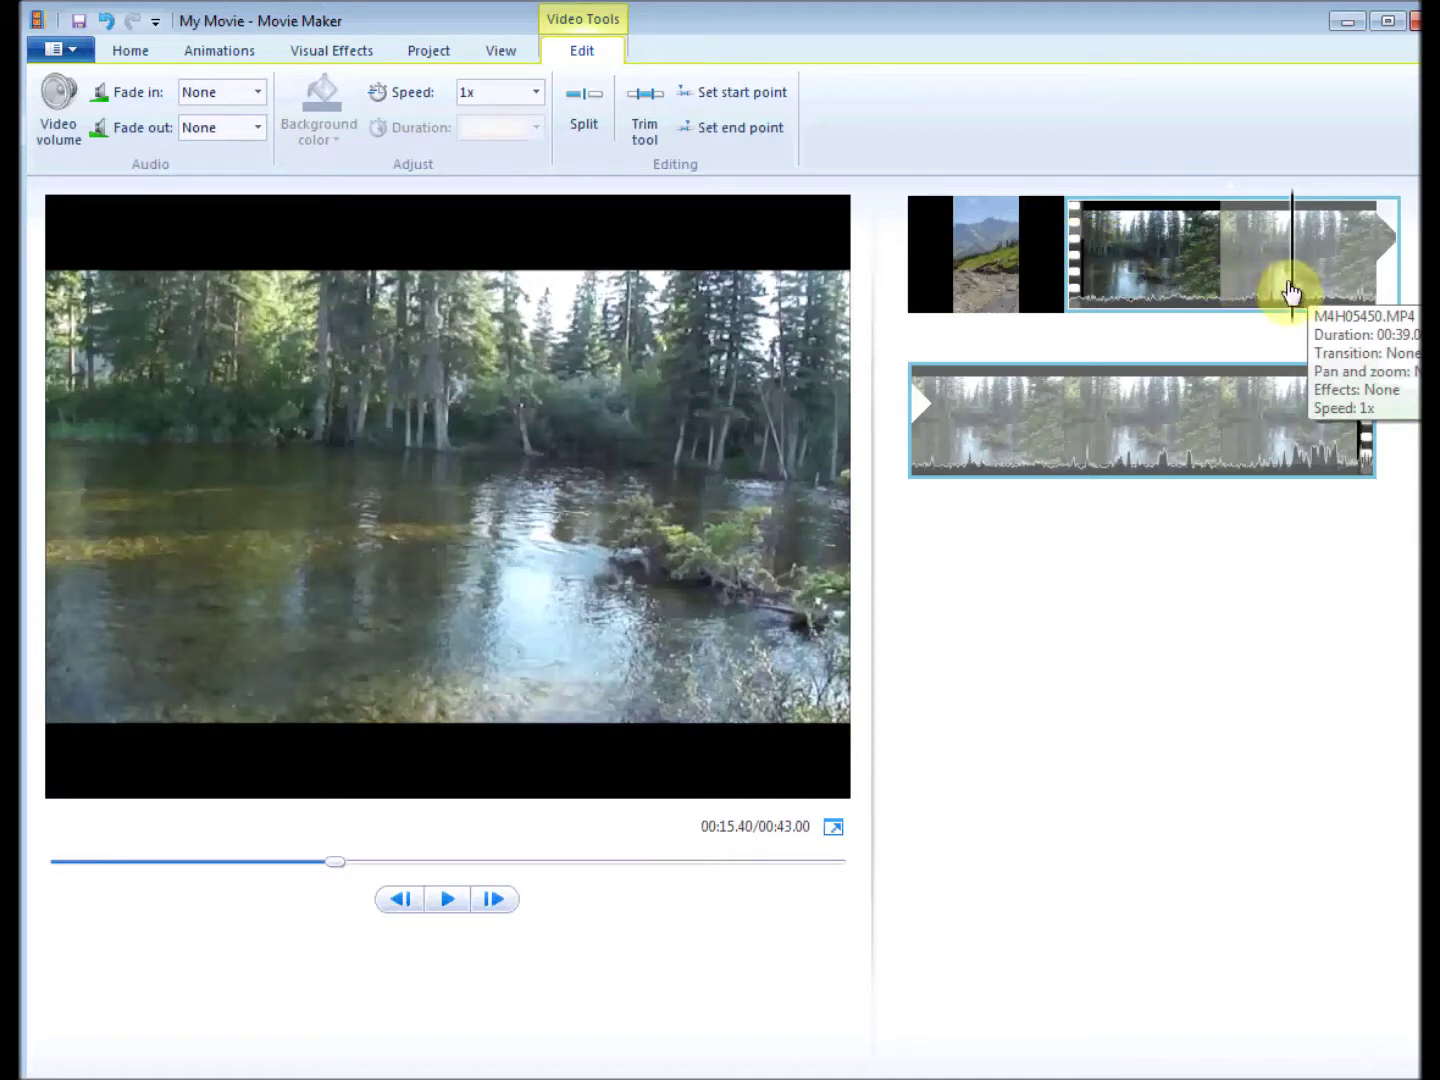
{"action": "left_click_drag", "start_coordinate": [1294, 319], "coordinate": [1255, 315]}
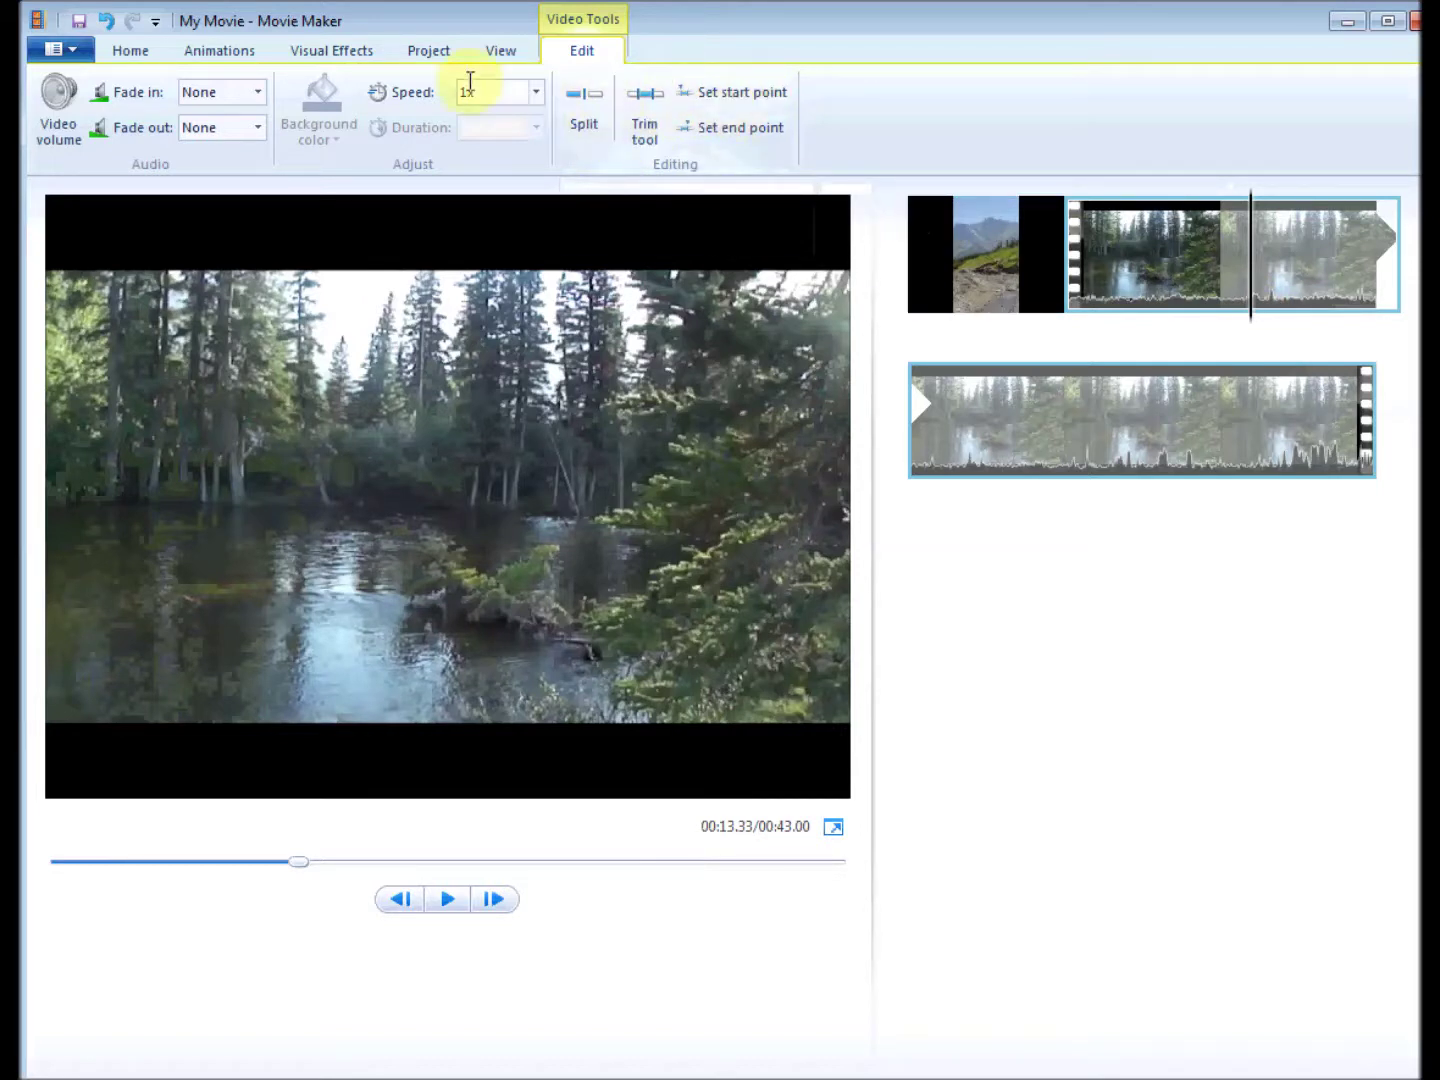
Split the river video at the 00:13.33 playhead
{"action": "left_click", "coordinate": [131, 50]}
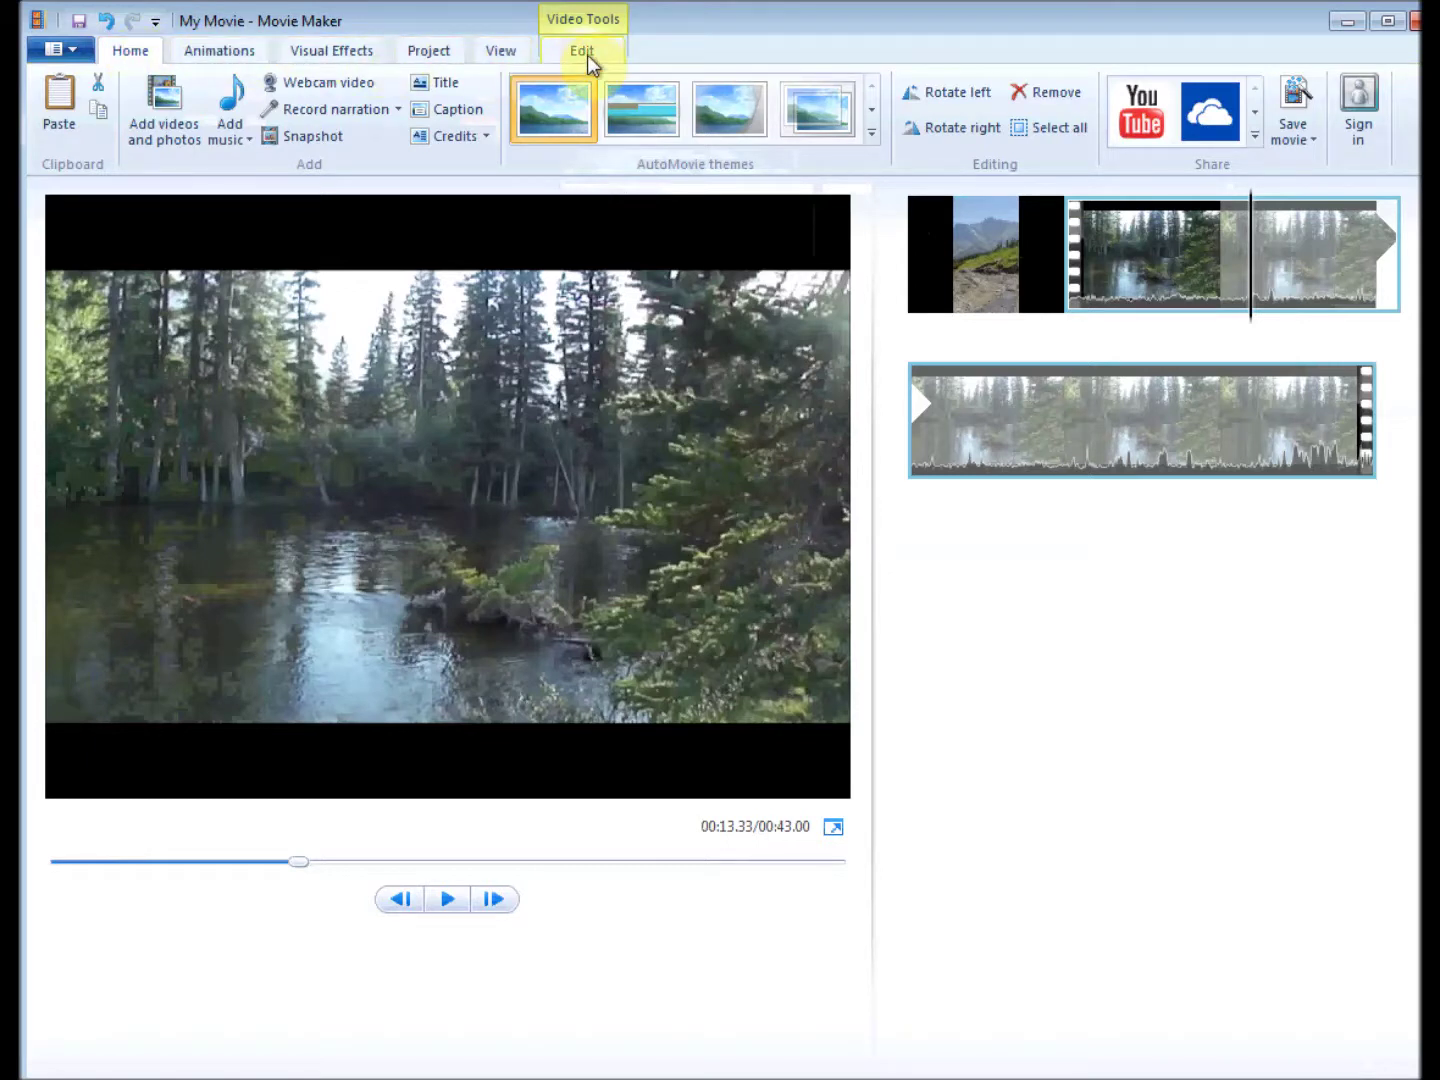
{"action": "left_click", "coordinate": [588, 55]}
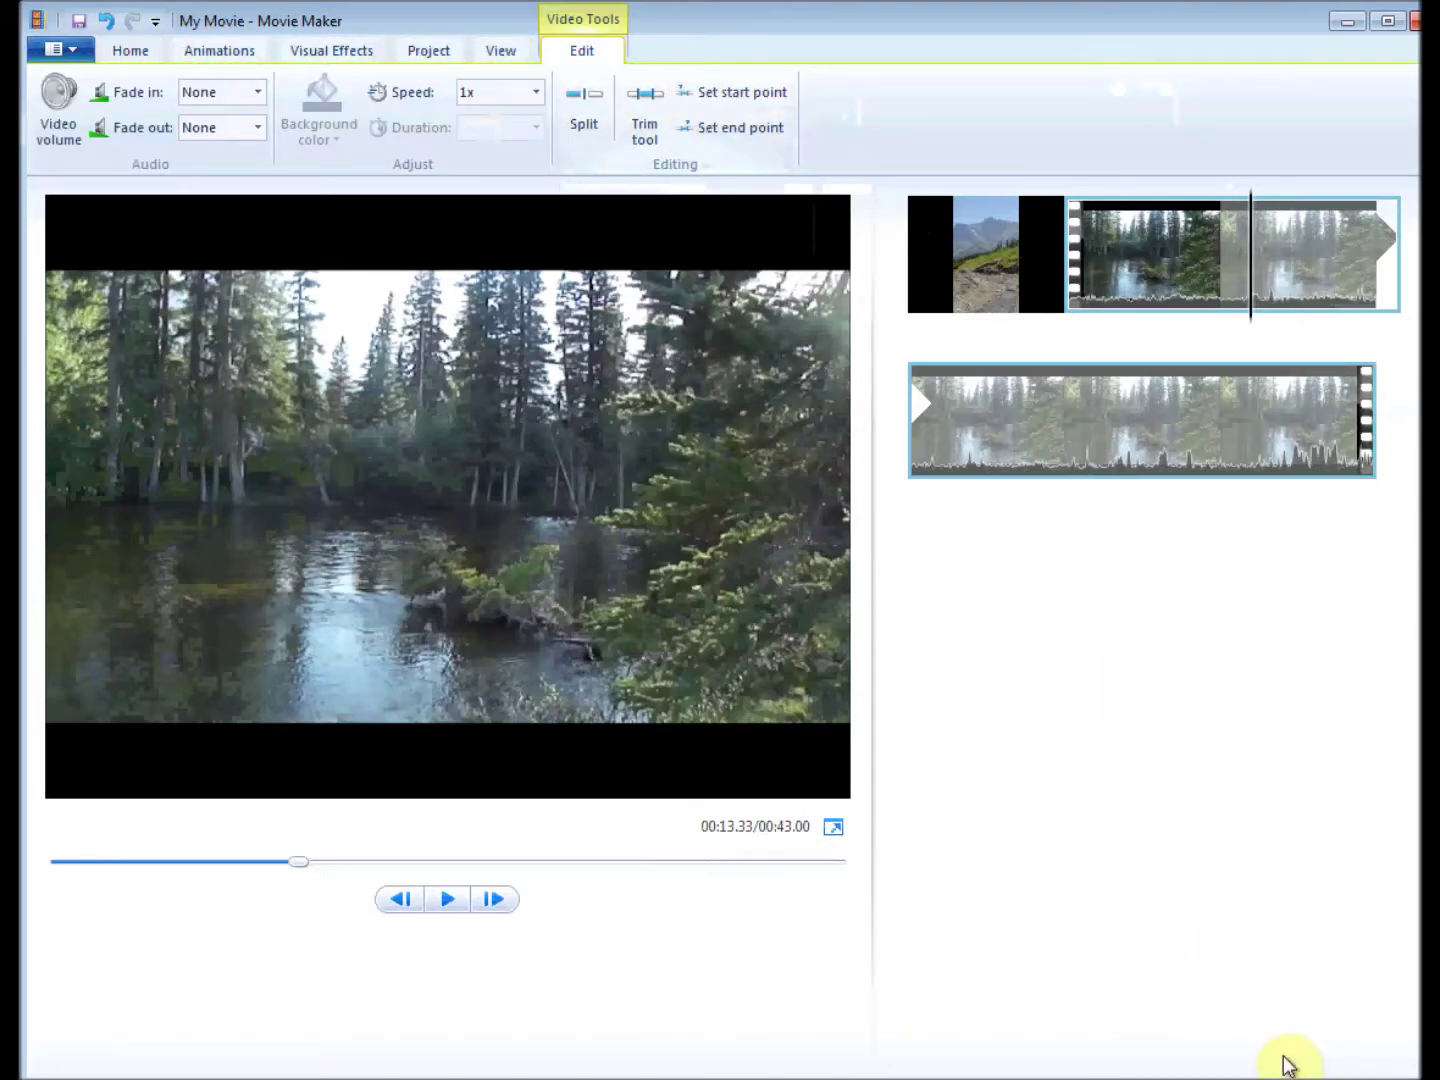
{"action": "left_click", "coordinate": [588, 126]}
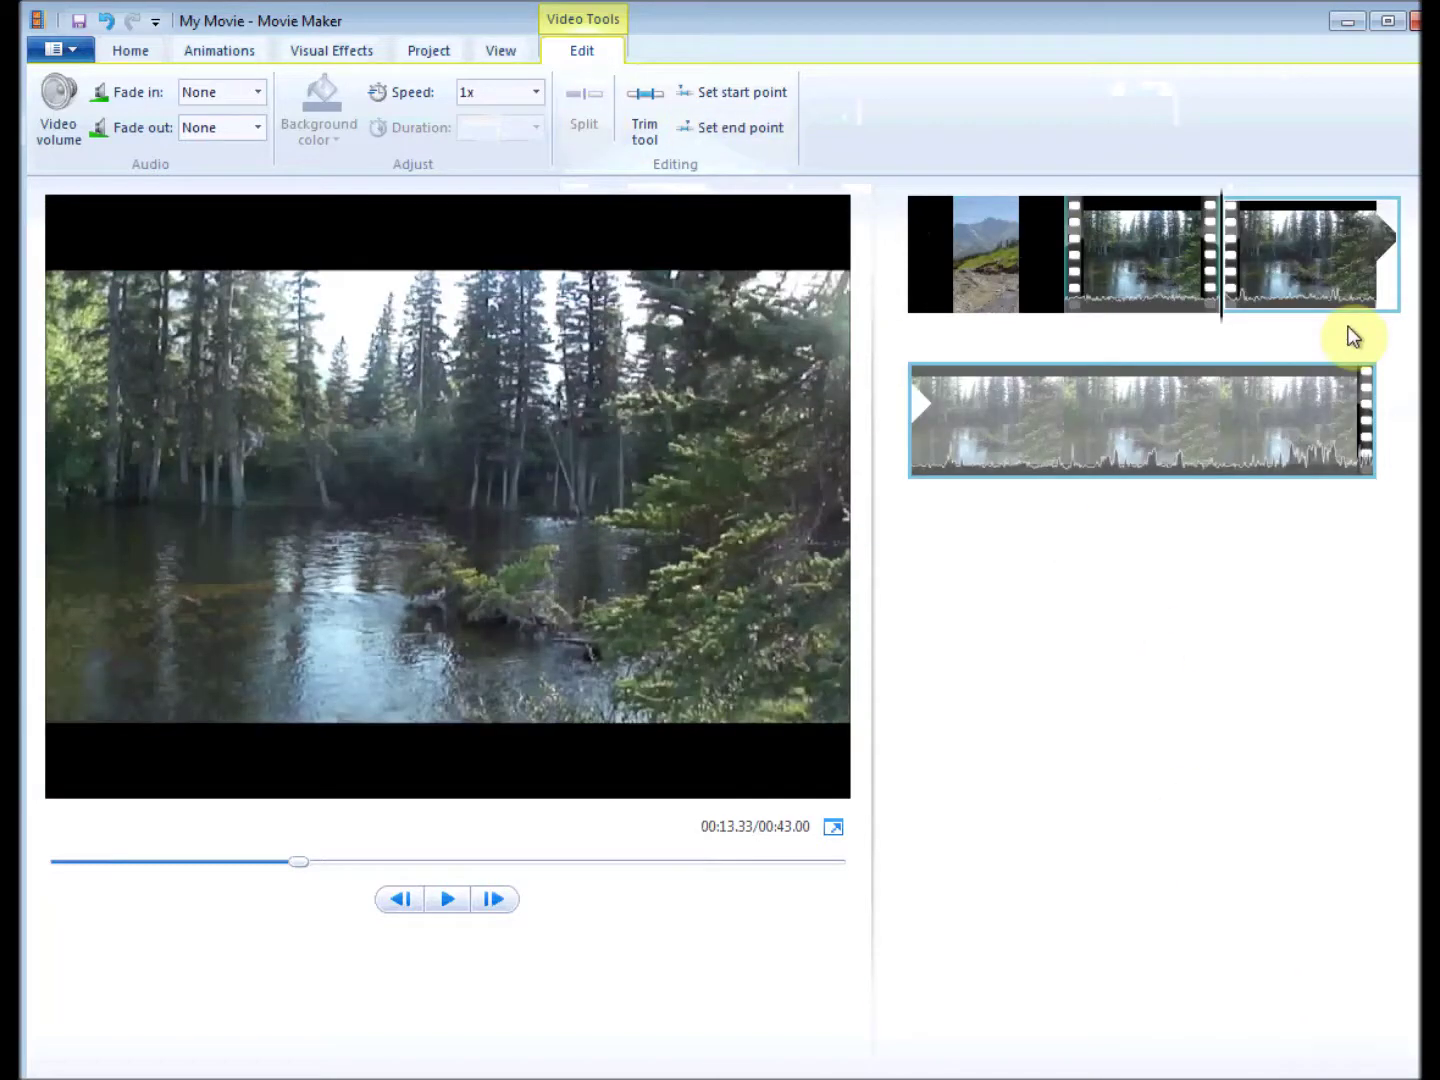
Trim the second piece to end at 00:20.63, making the movie 20.6 seconds
{"action": "left_click", "coordinate": [1171, 264]}
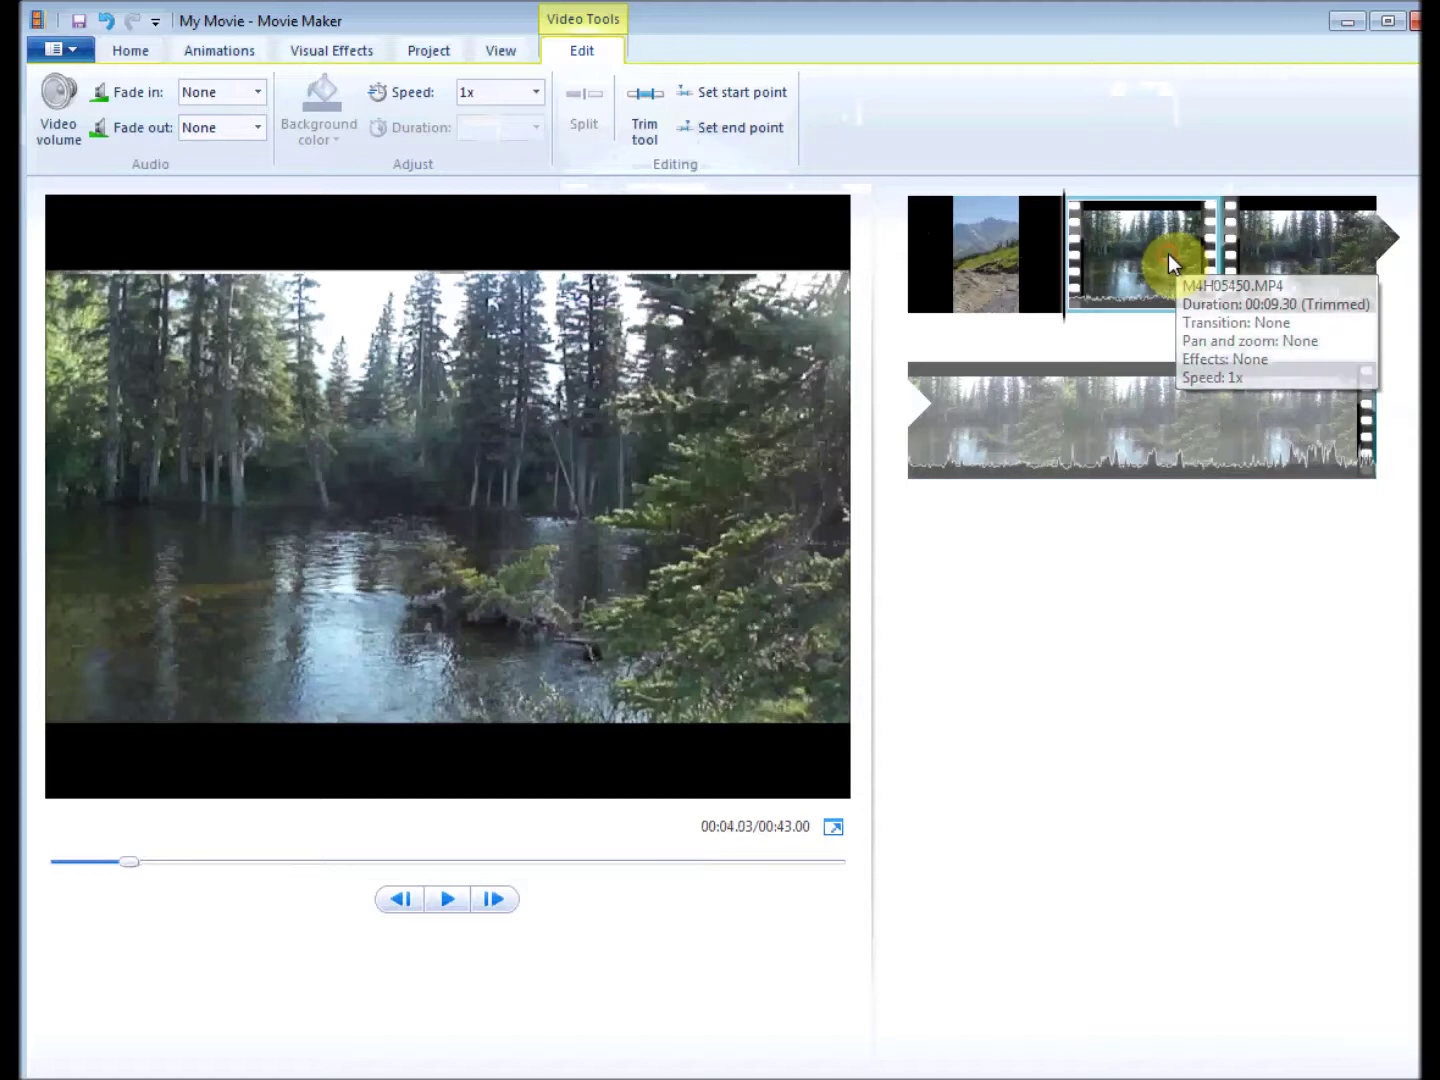
{"action": "left_click", "coordinate": [1279, 280]}
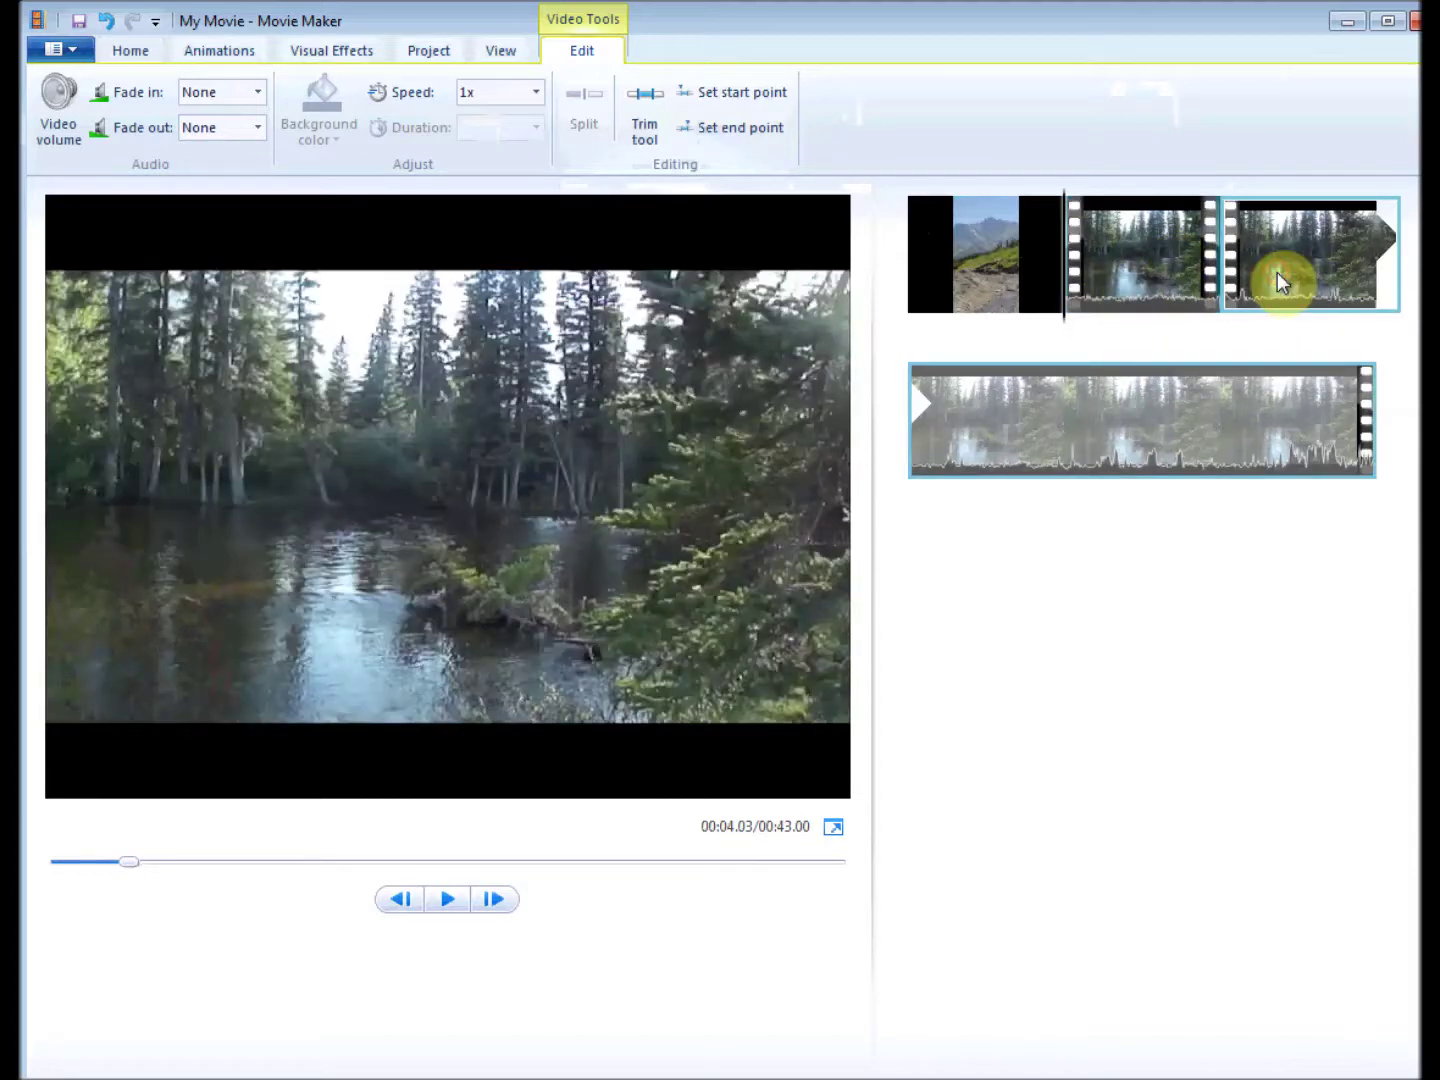
{"action": "left_click", "coordinate": [1220, 301]}
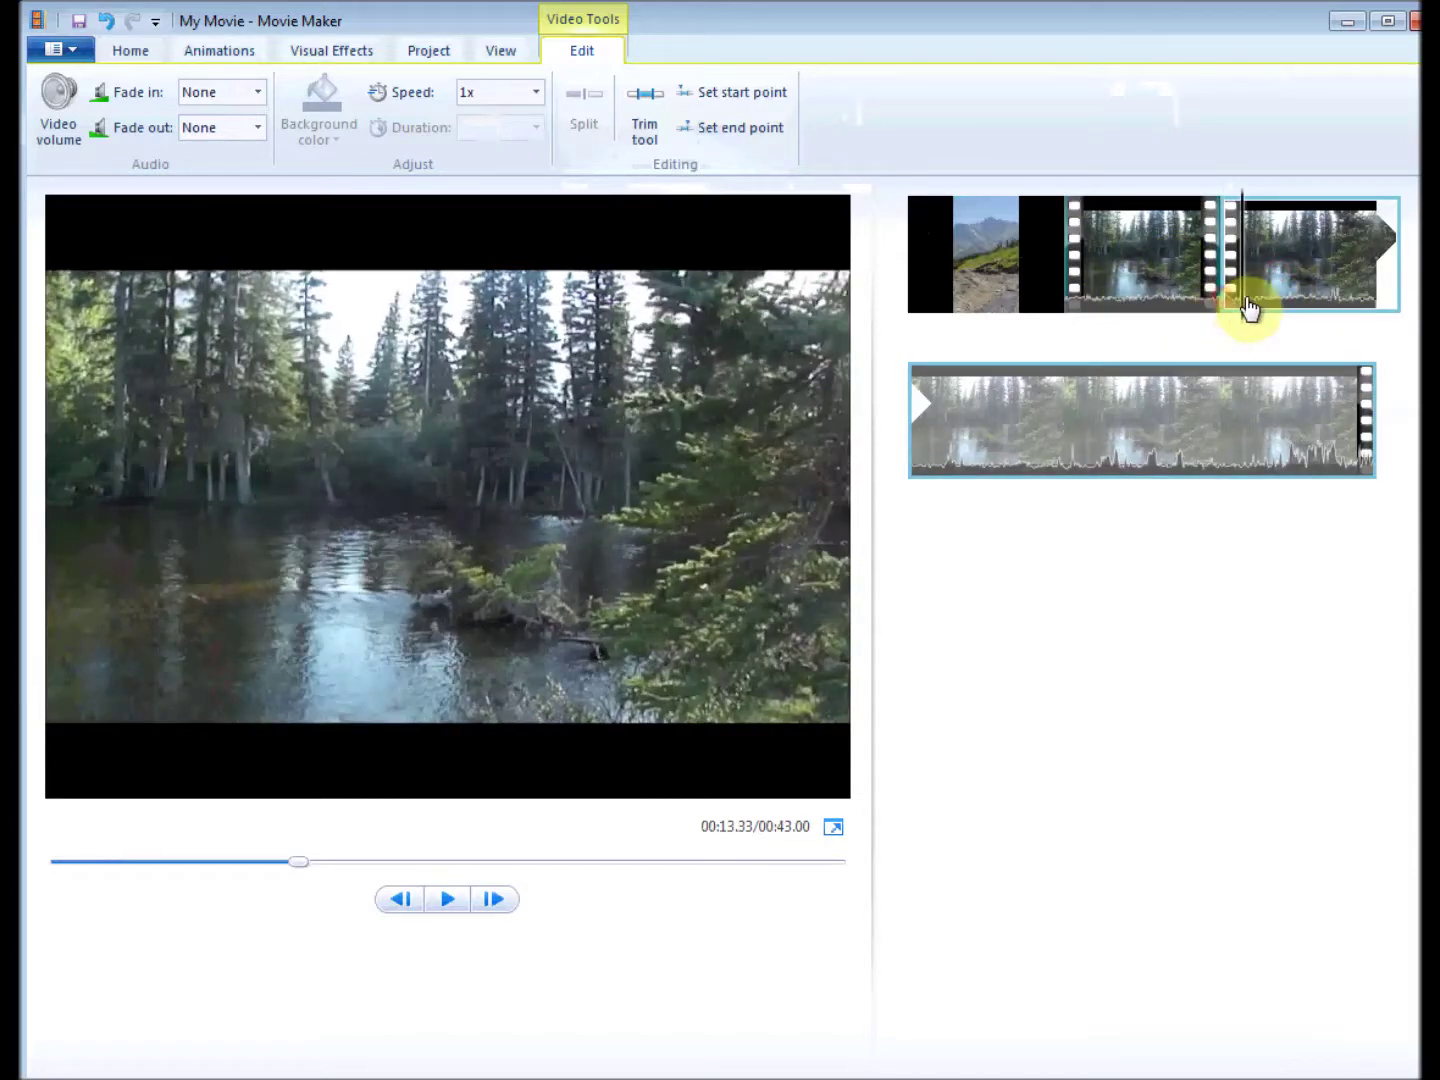
{"action": "left_click", "coordinate": [1323, 304]}
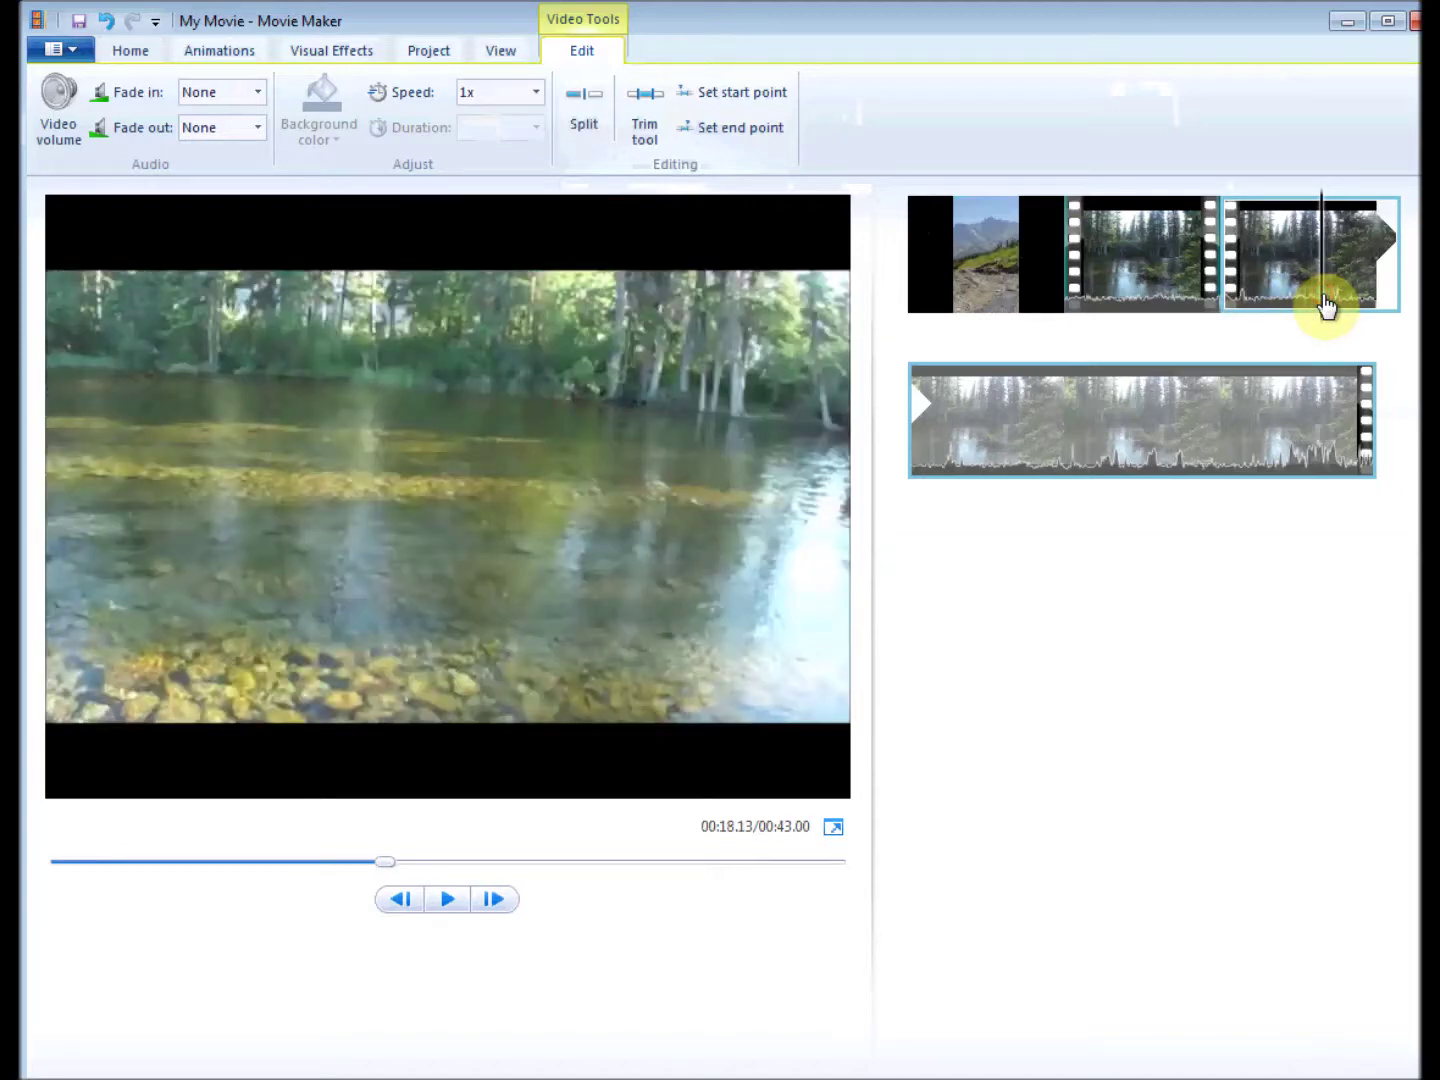
{"action": "left_click", "coordinate": [1363, 303]}
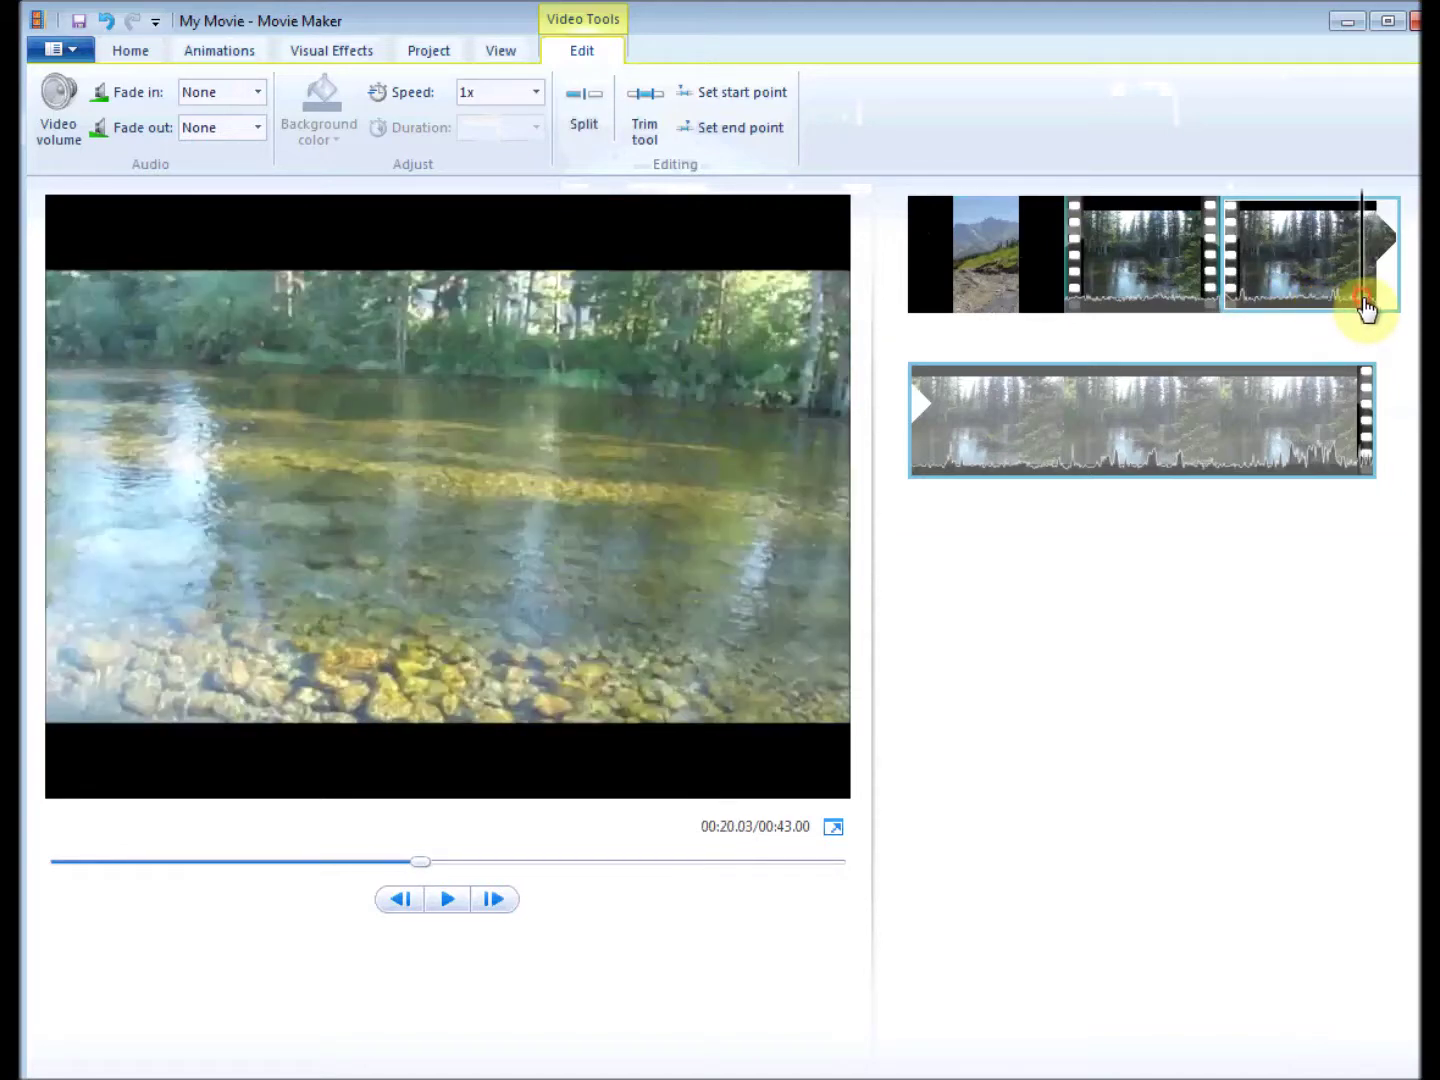
{"action": "left_click", "coordinate": [1375, 306]}
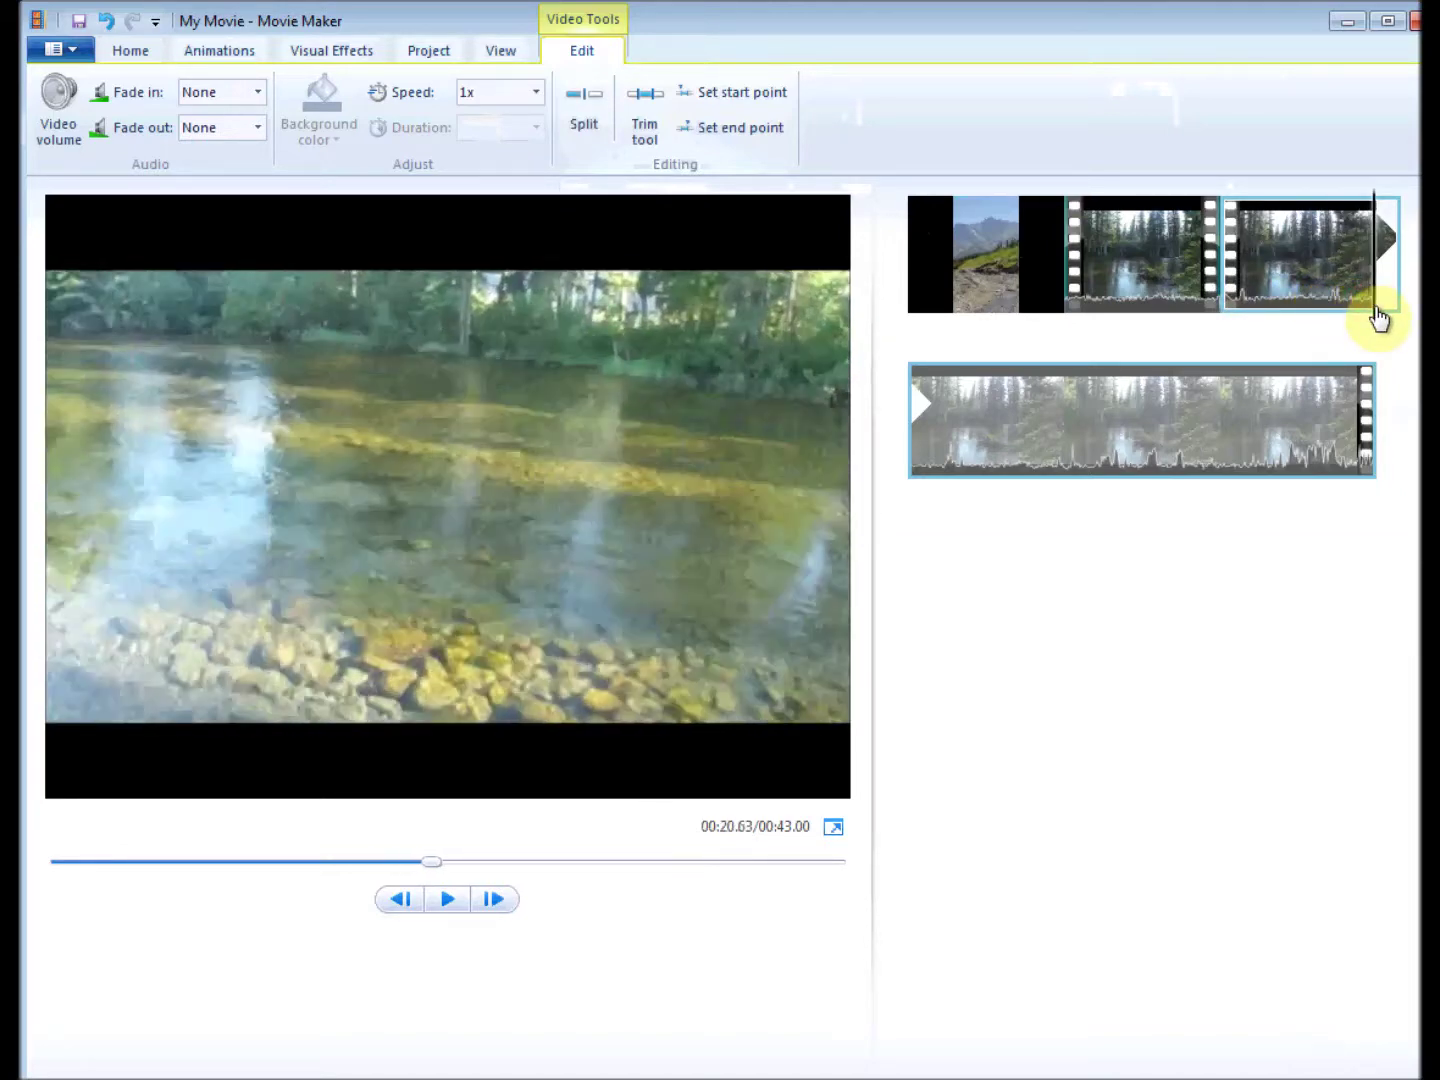
{"action": "left_click", "coordinate": [743, 130]}
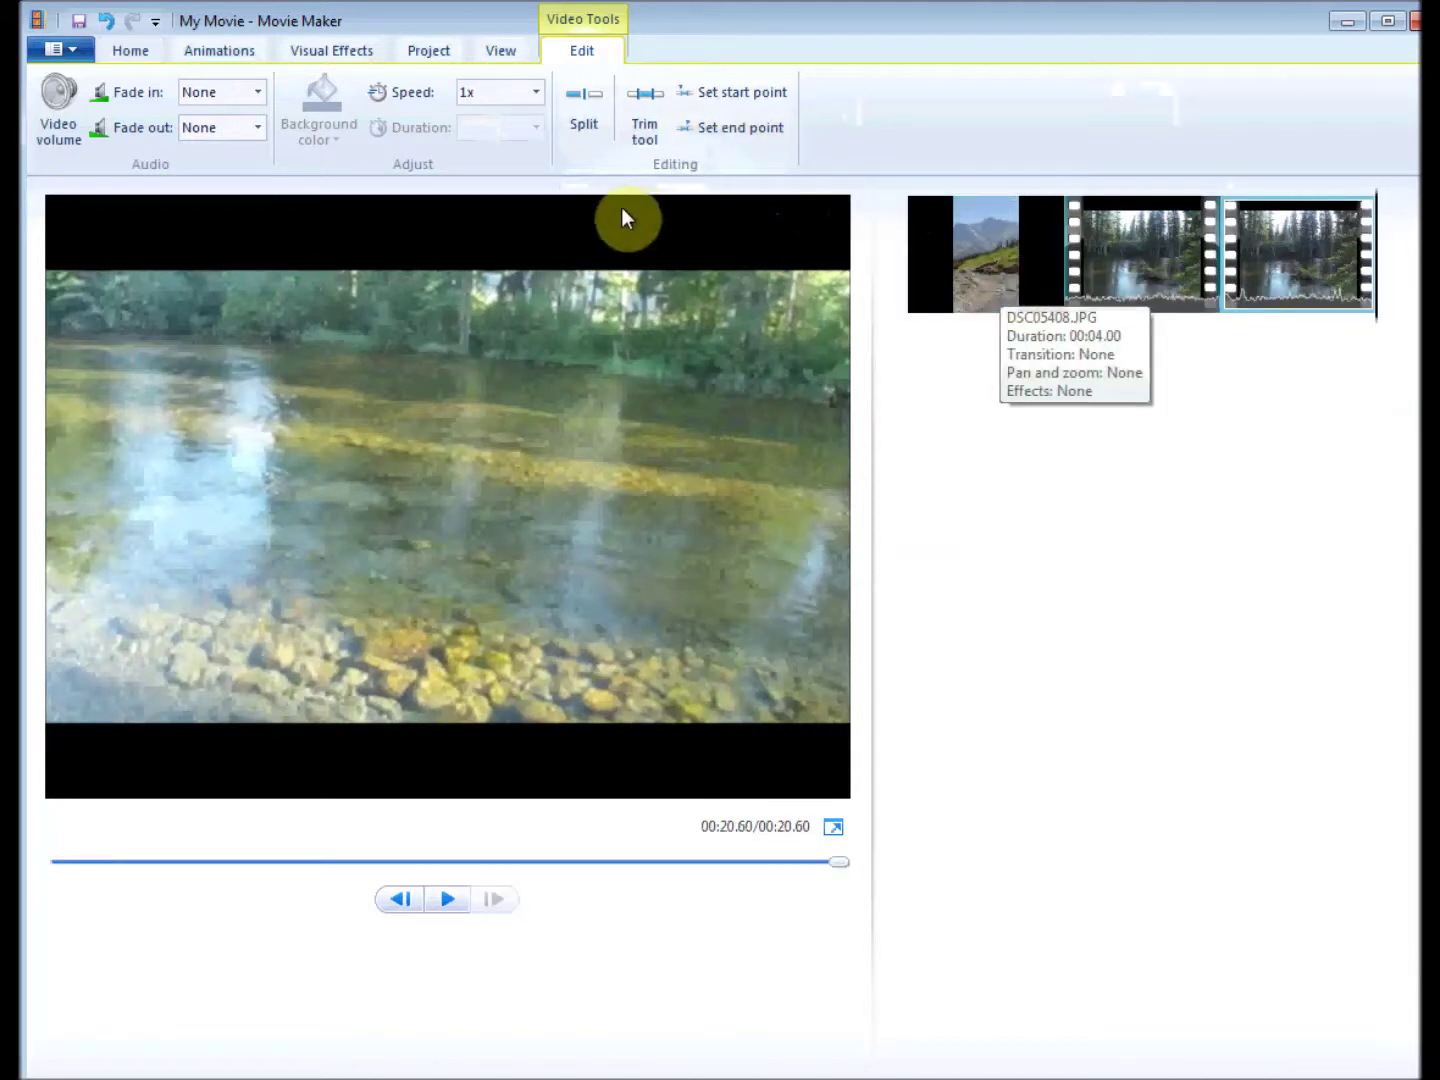
{"action": "left_click", "coordinate": [120, 52]}
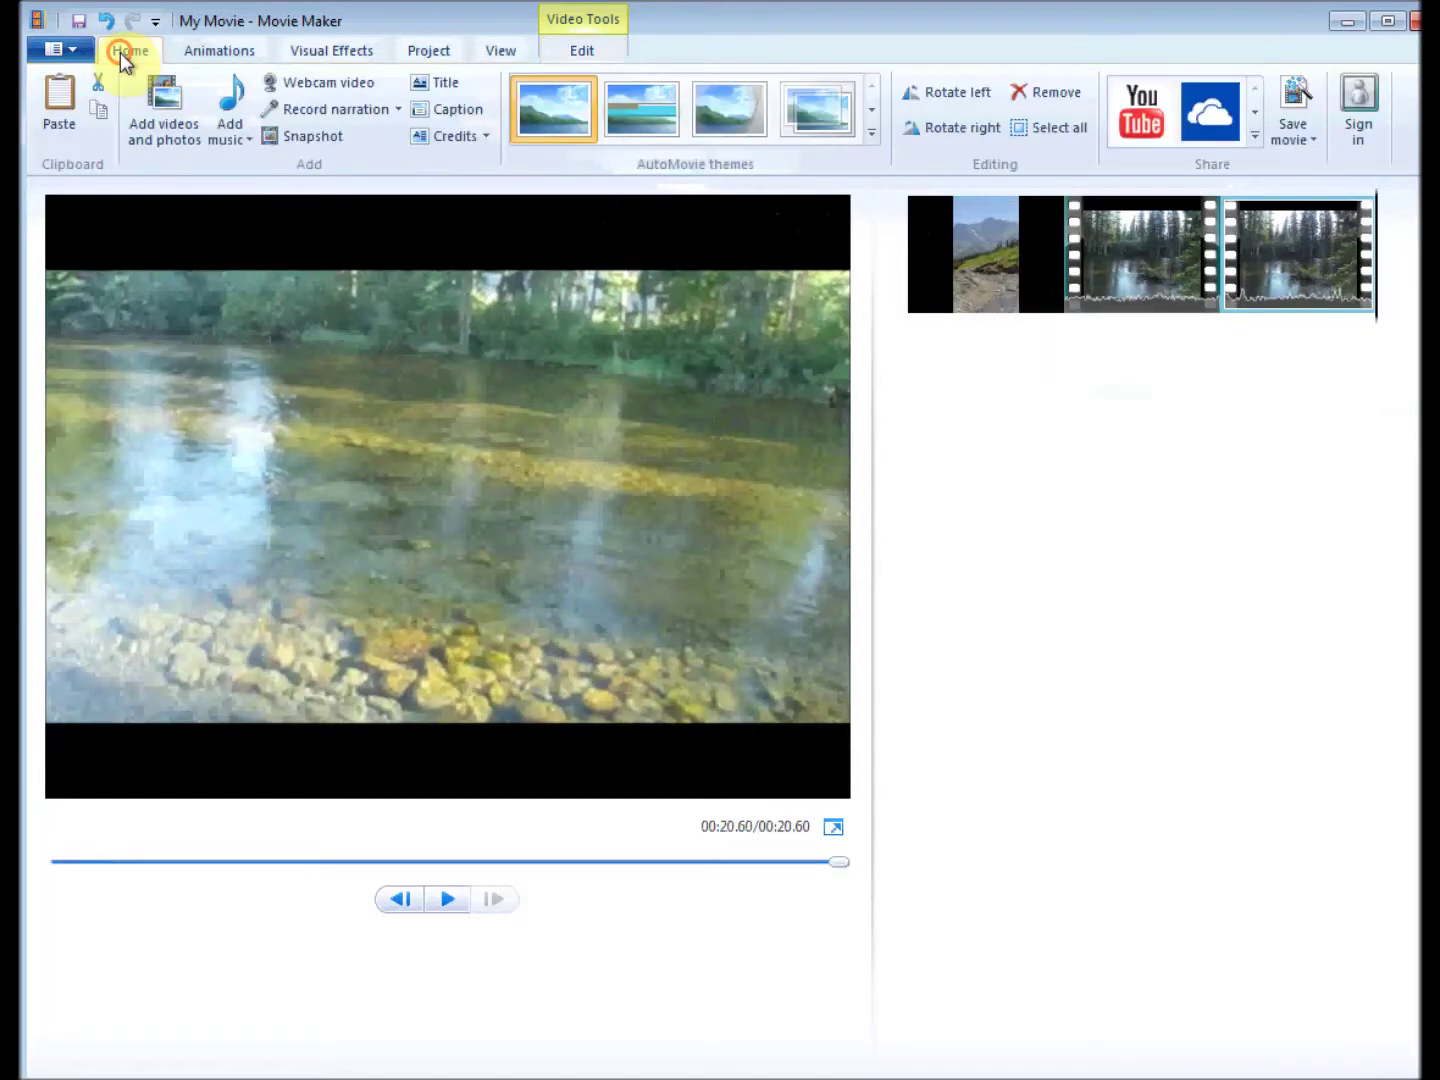
Add the river photo DSC05442.JPG to the end of the movie
{"action": "left_click", "coordinate": [164, 104]}
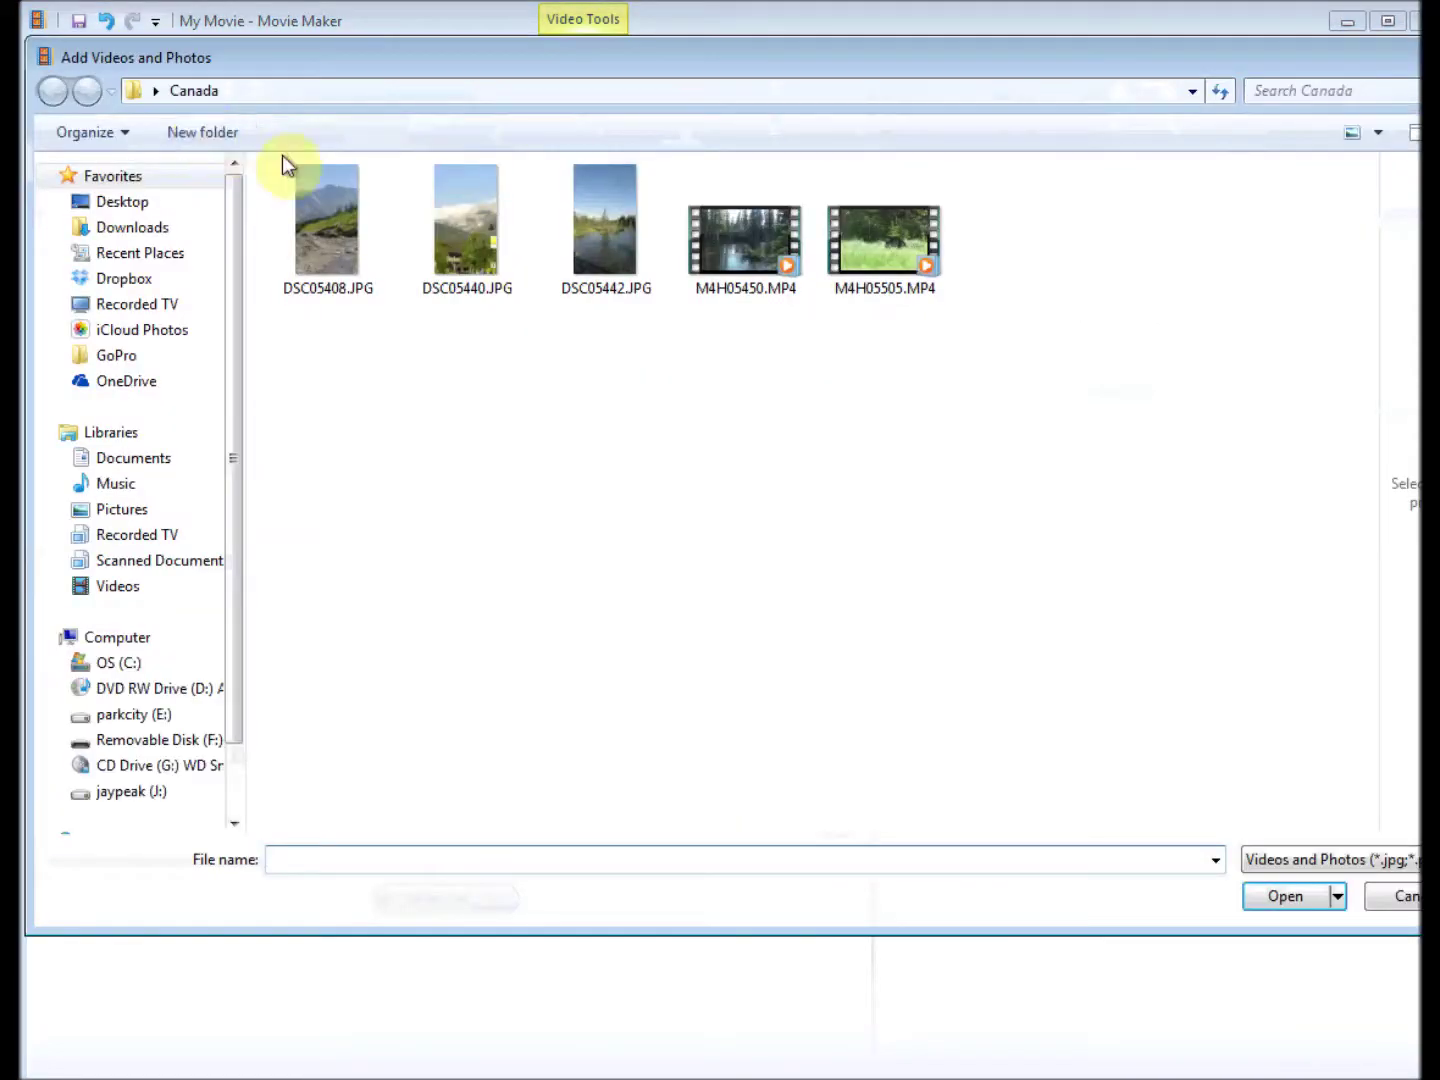
{"action": "left_click", "coordinate": [479, 221]}
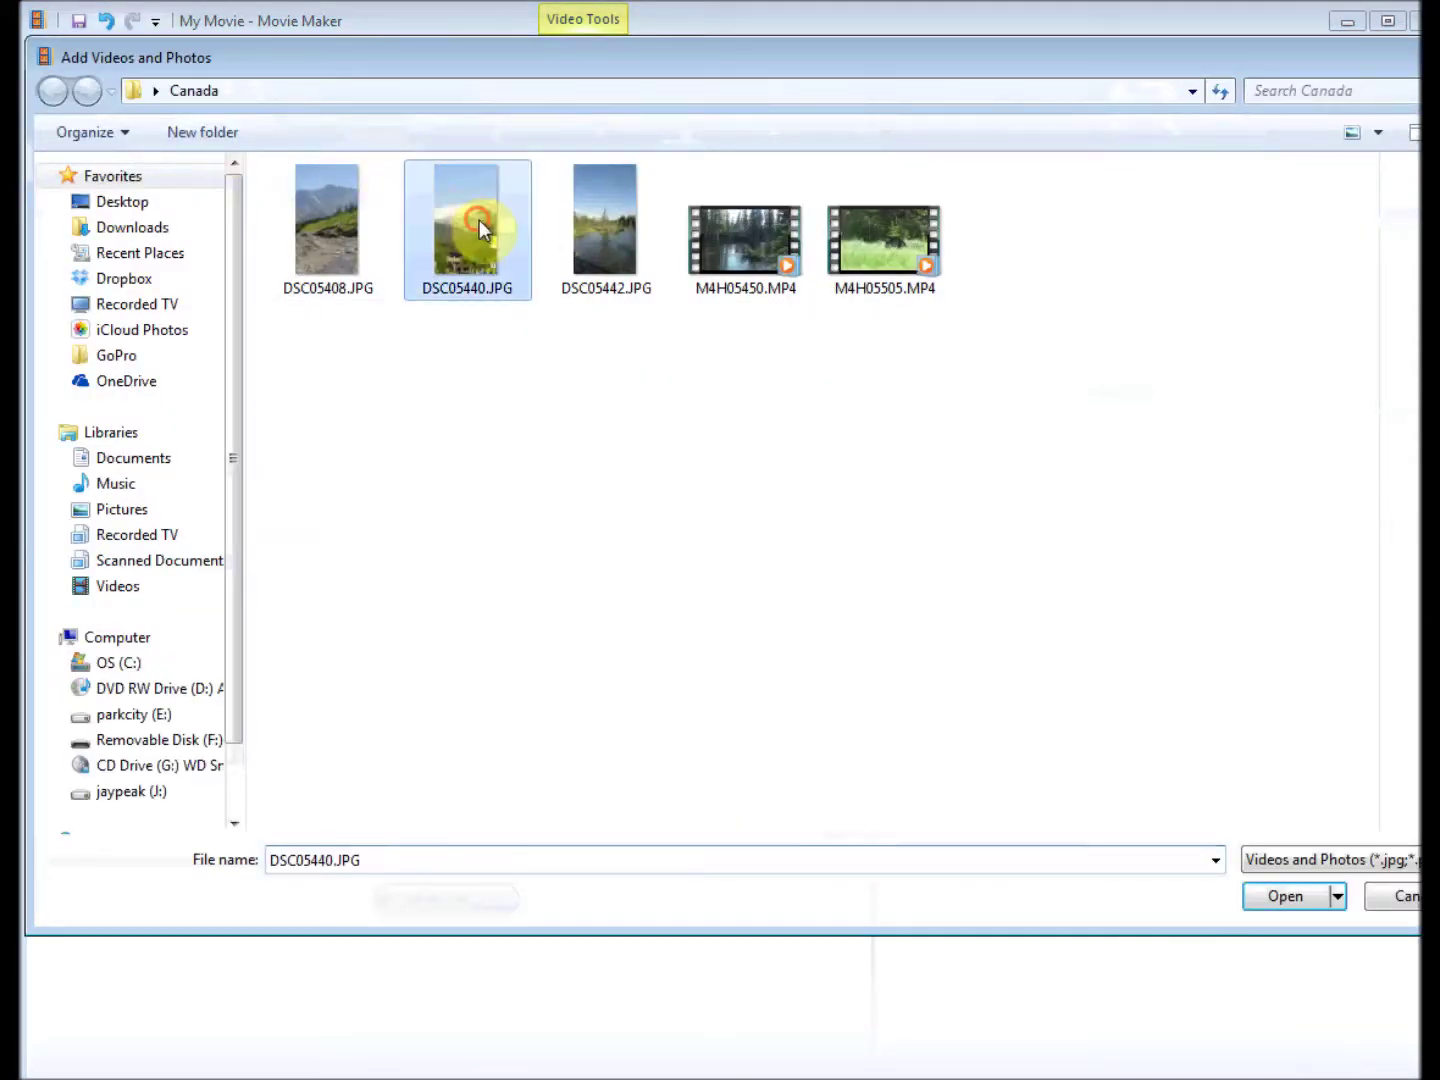
{"action": "left_click", "coordinate": [609, 222]}
{"action": "left_click", "coordinate": [1288, 897]}
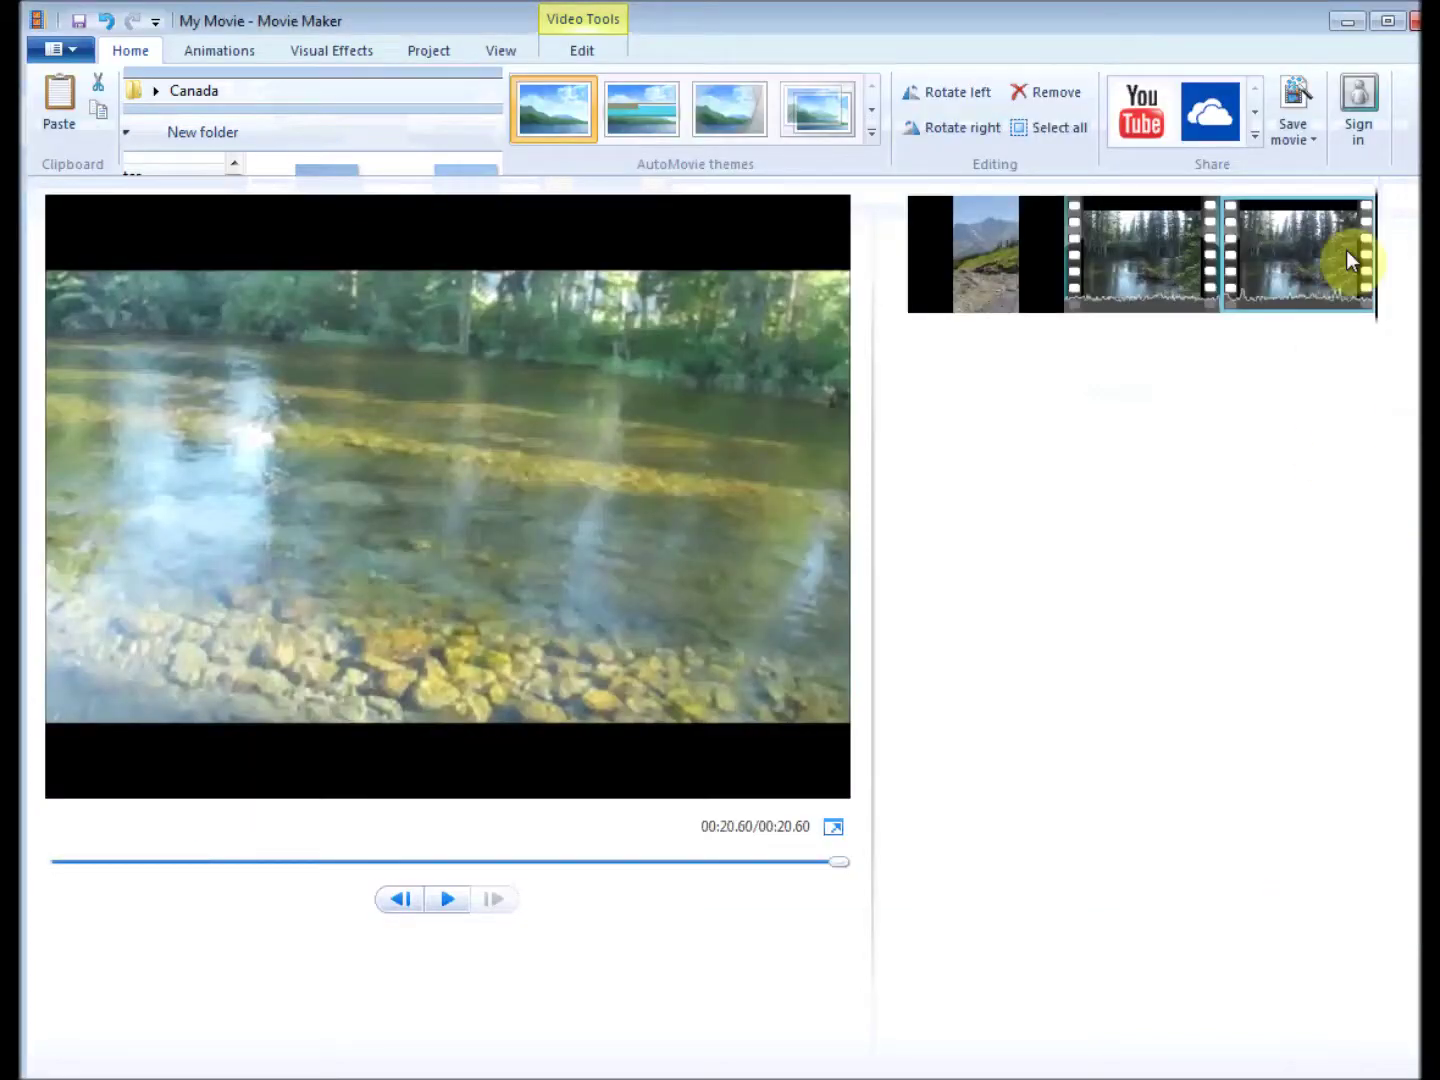
Set the new photo's duration to 5.00 seconds
{"action": "double_click", "coordinate": [1029, 437]}
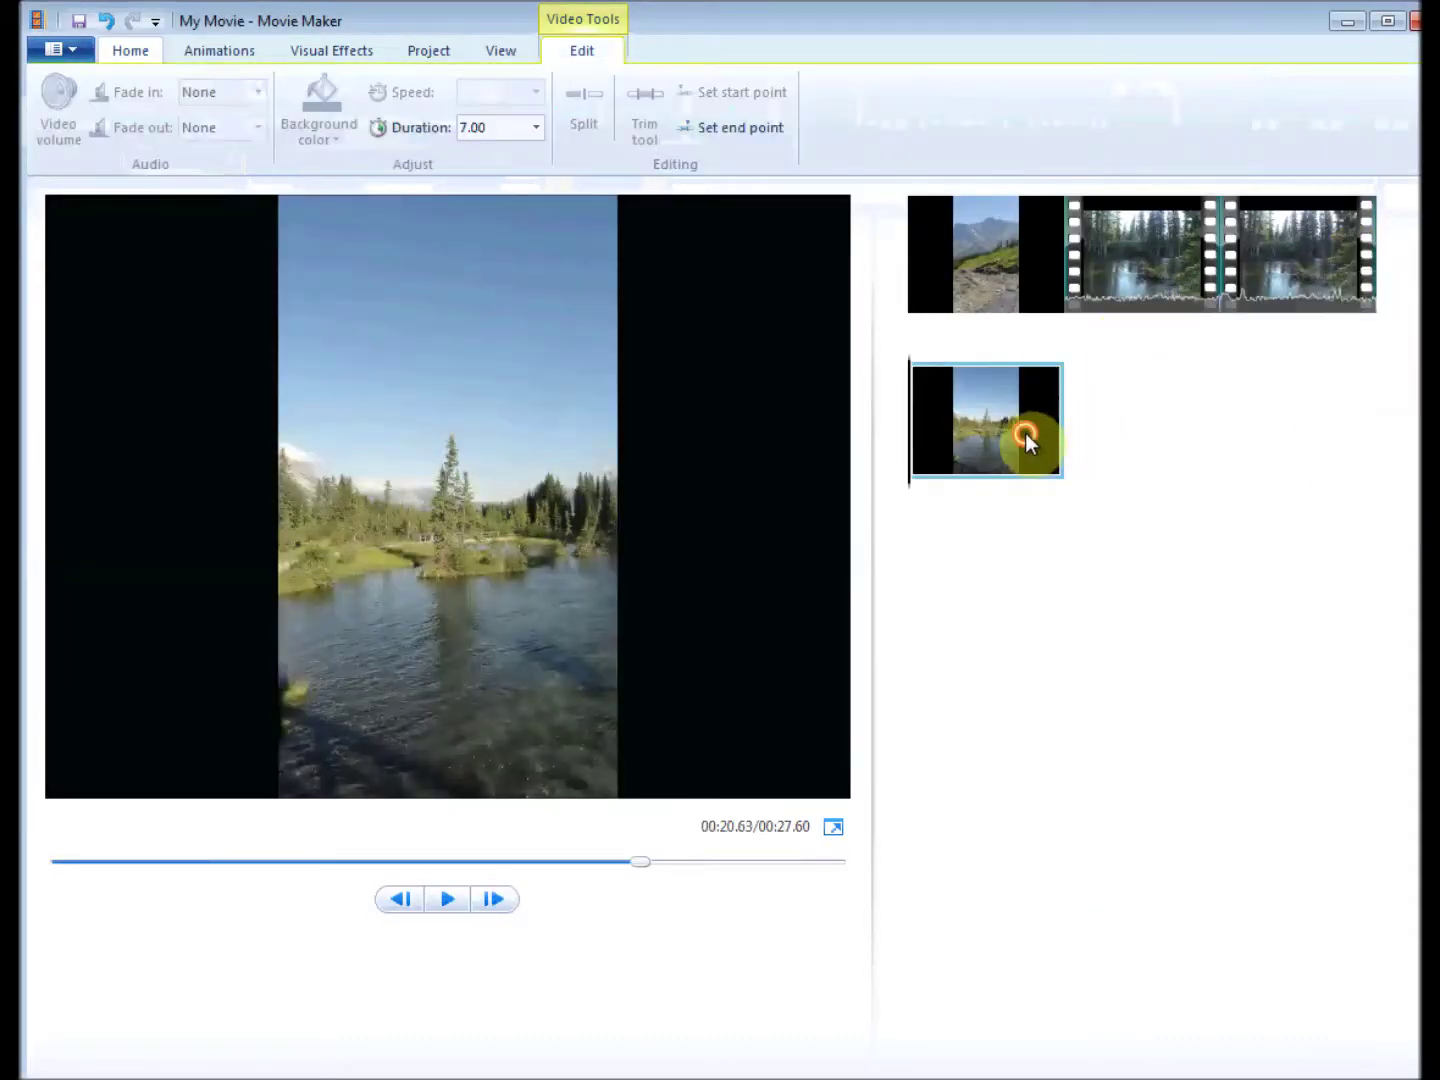
{"action": "left_click", "coordinate": [536, 128]}
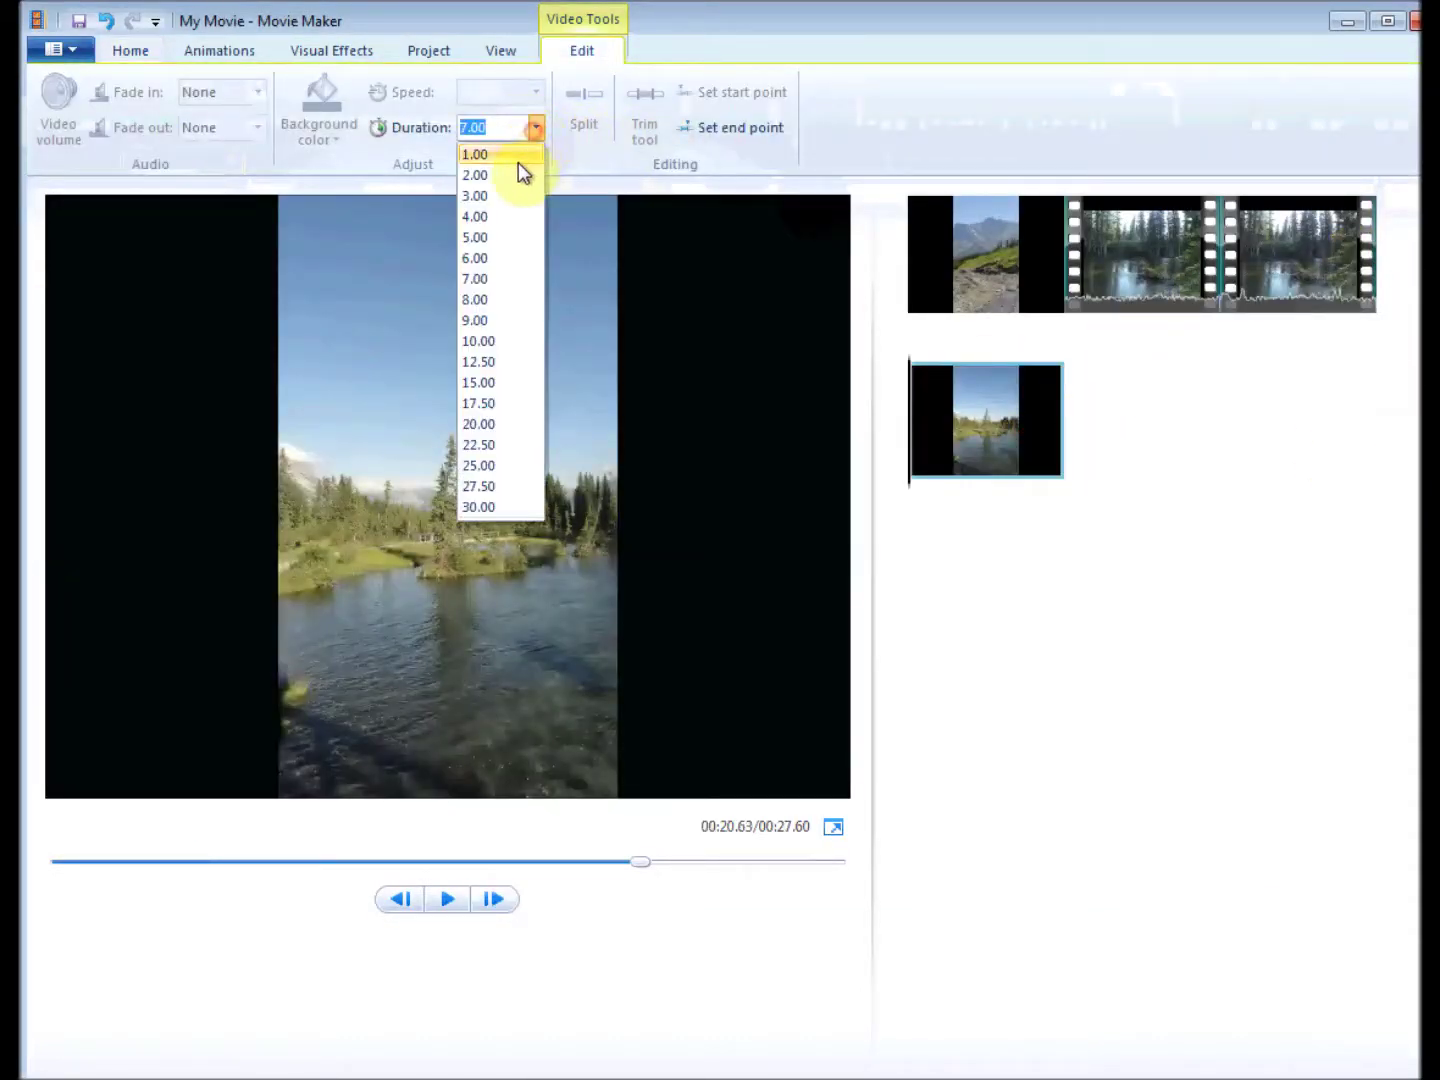
{"action": "left_click", "coordinate": [502, 236]}
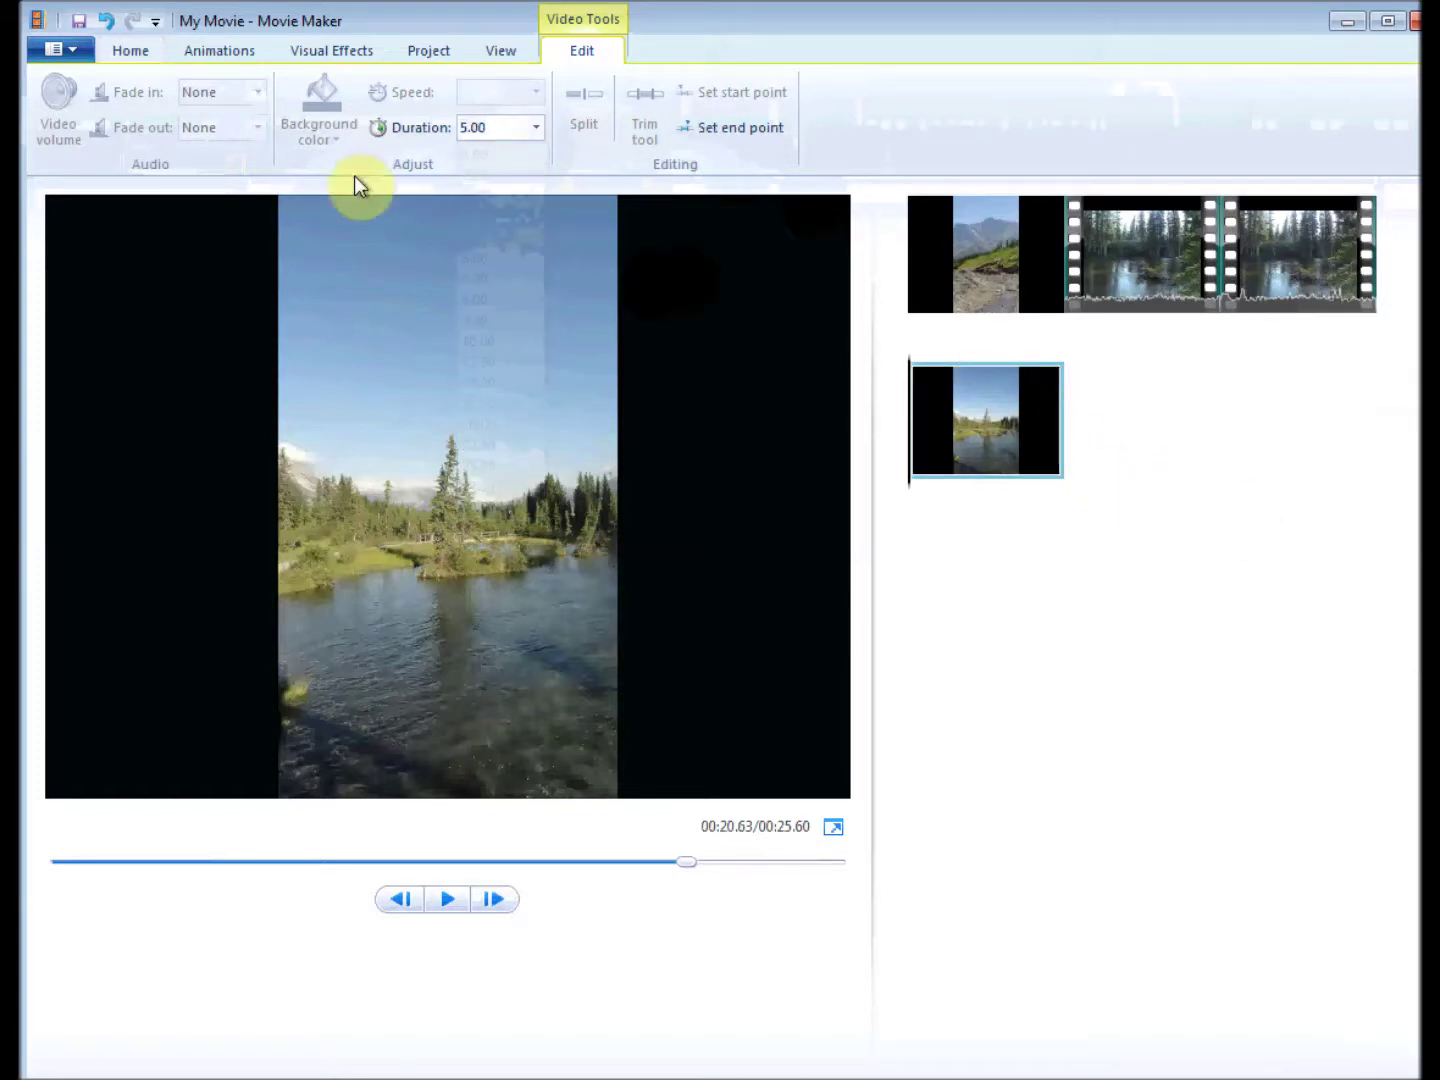
{"action": "left_click", "coordinate": [76, 28]}
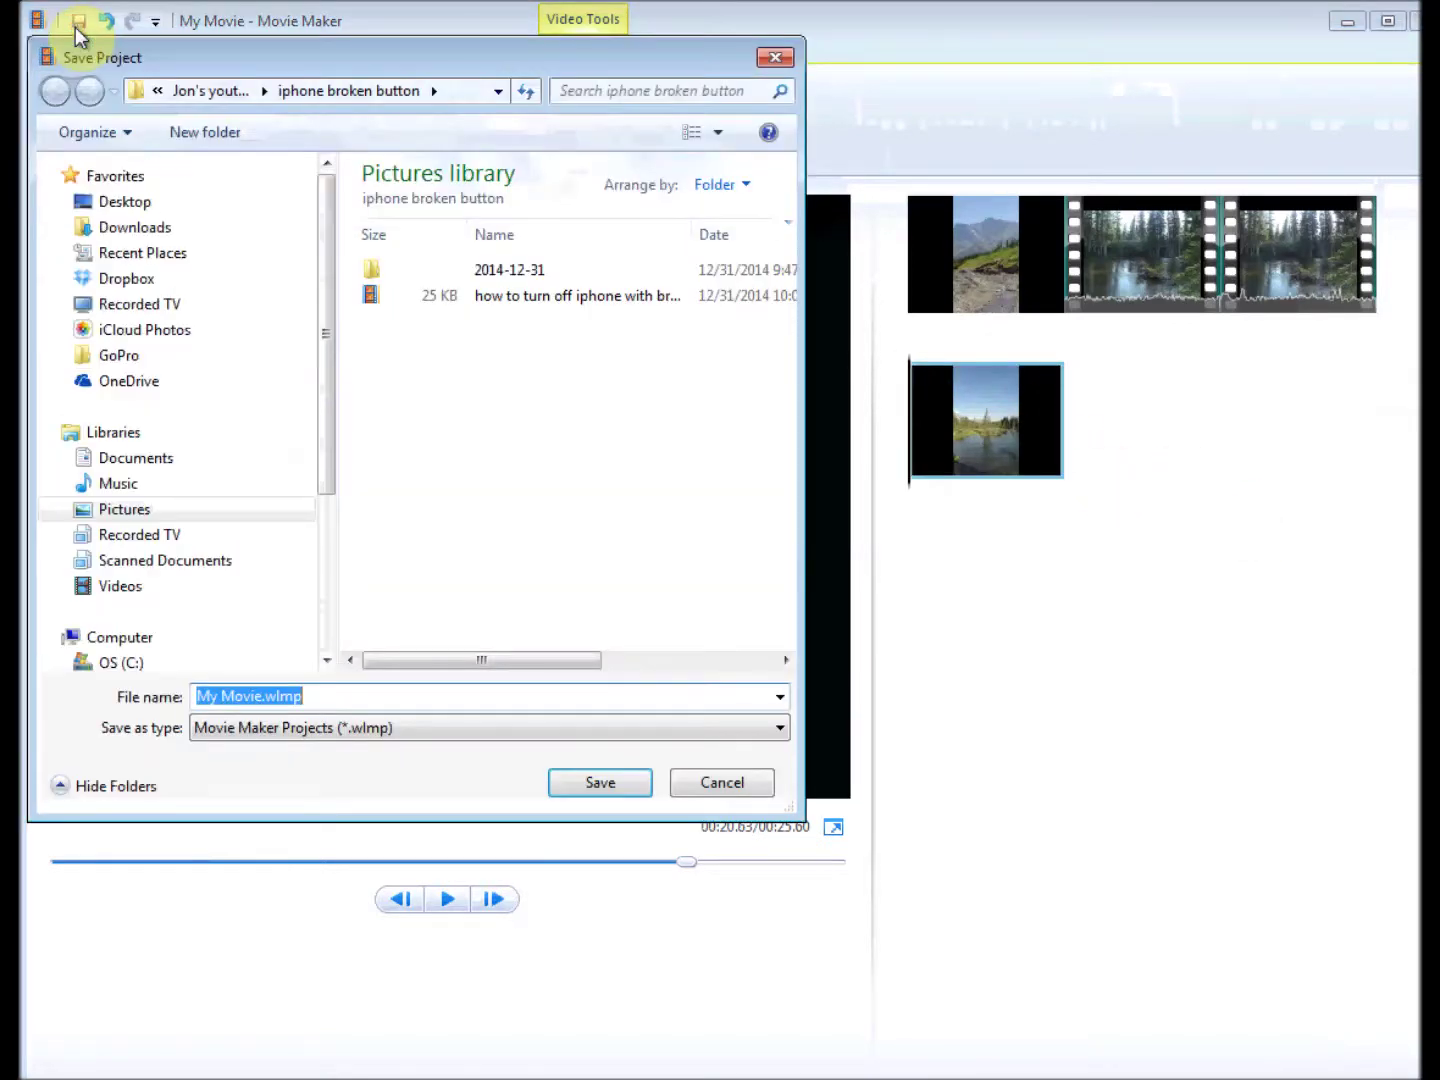
Save the project as My Movie.wlmp in the MovieMaker Basics folder
{"action": "left_click", "coordinate": [205, 90]}
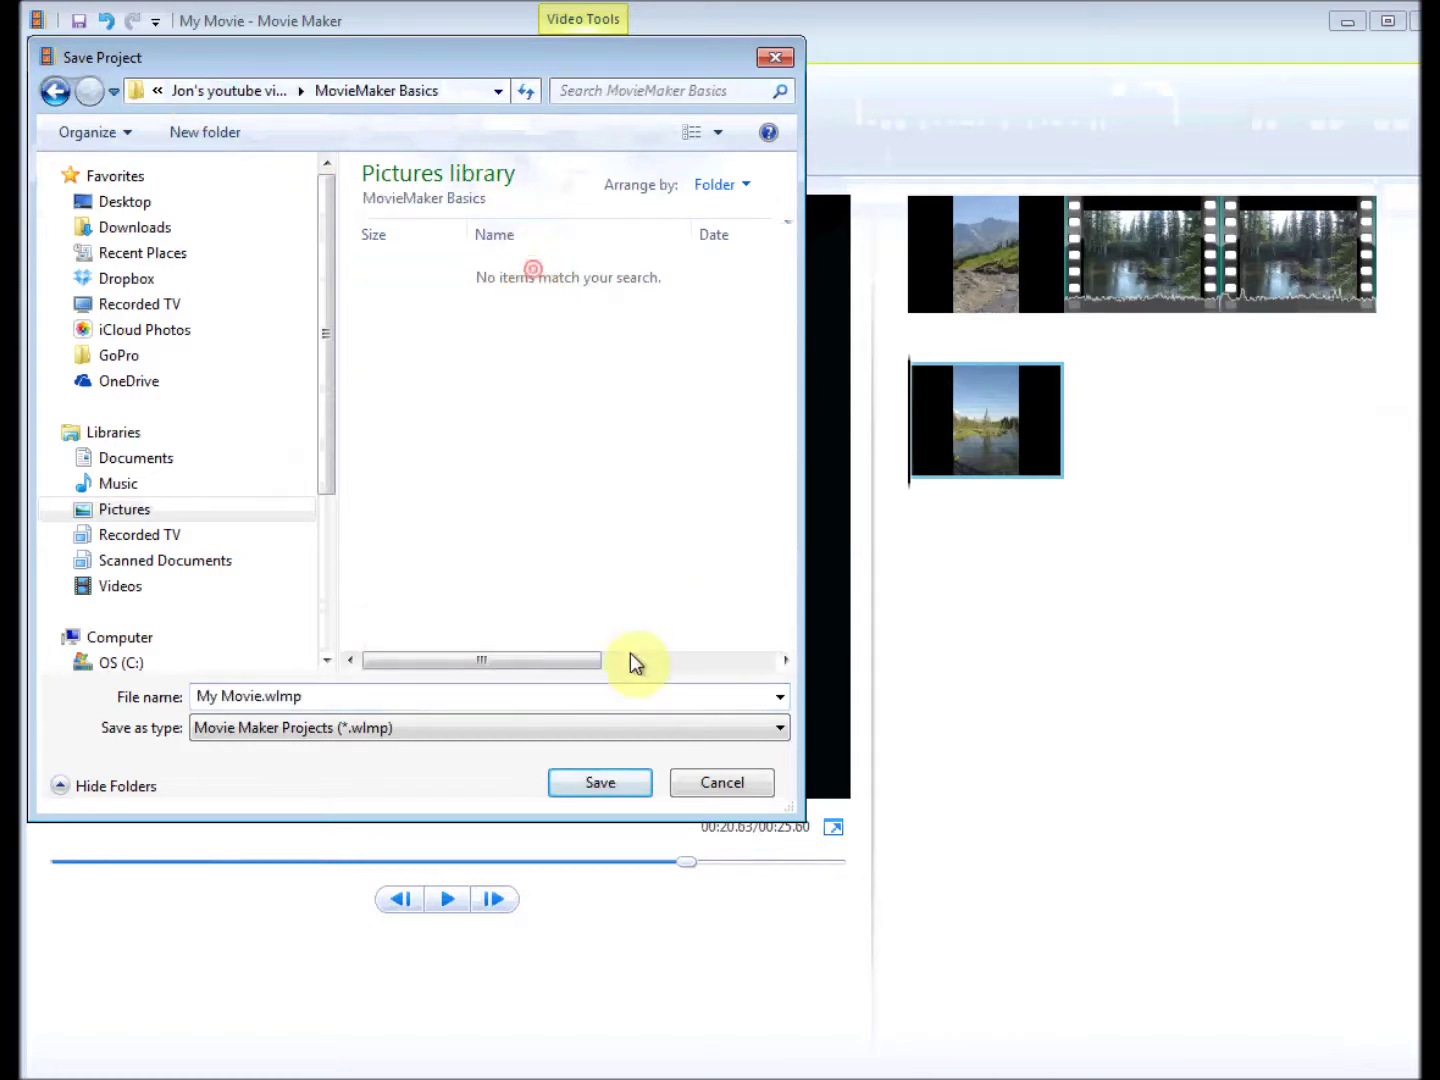
{"action": "left_click", "coordinate": [622, 787]}
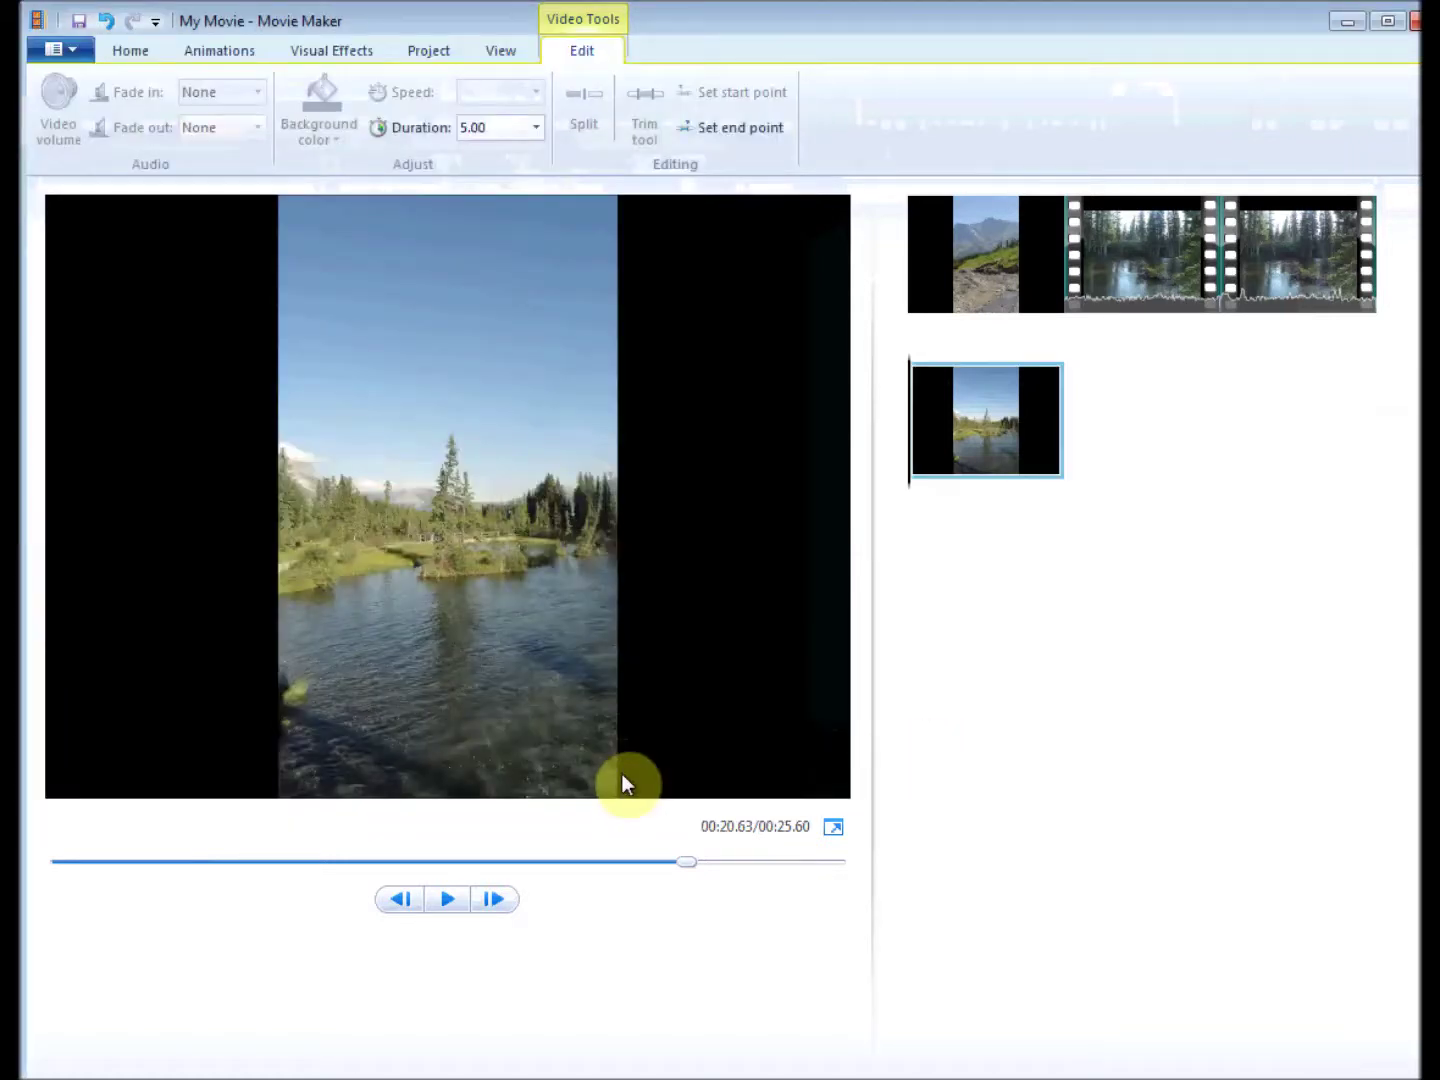
{"action": "left_click", "coordinate": [973, 254]}
{"action": "left_click", "coordinate": [126, 50]}
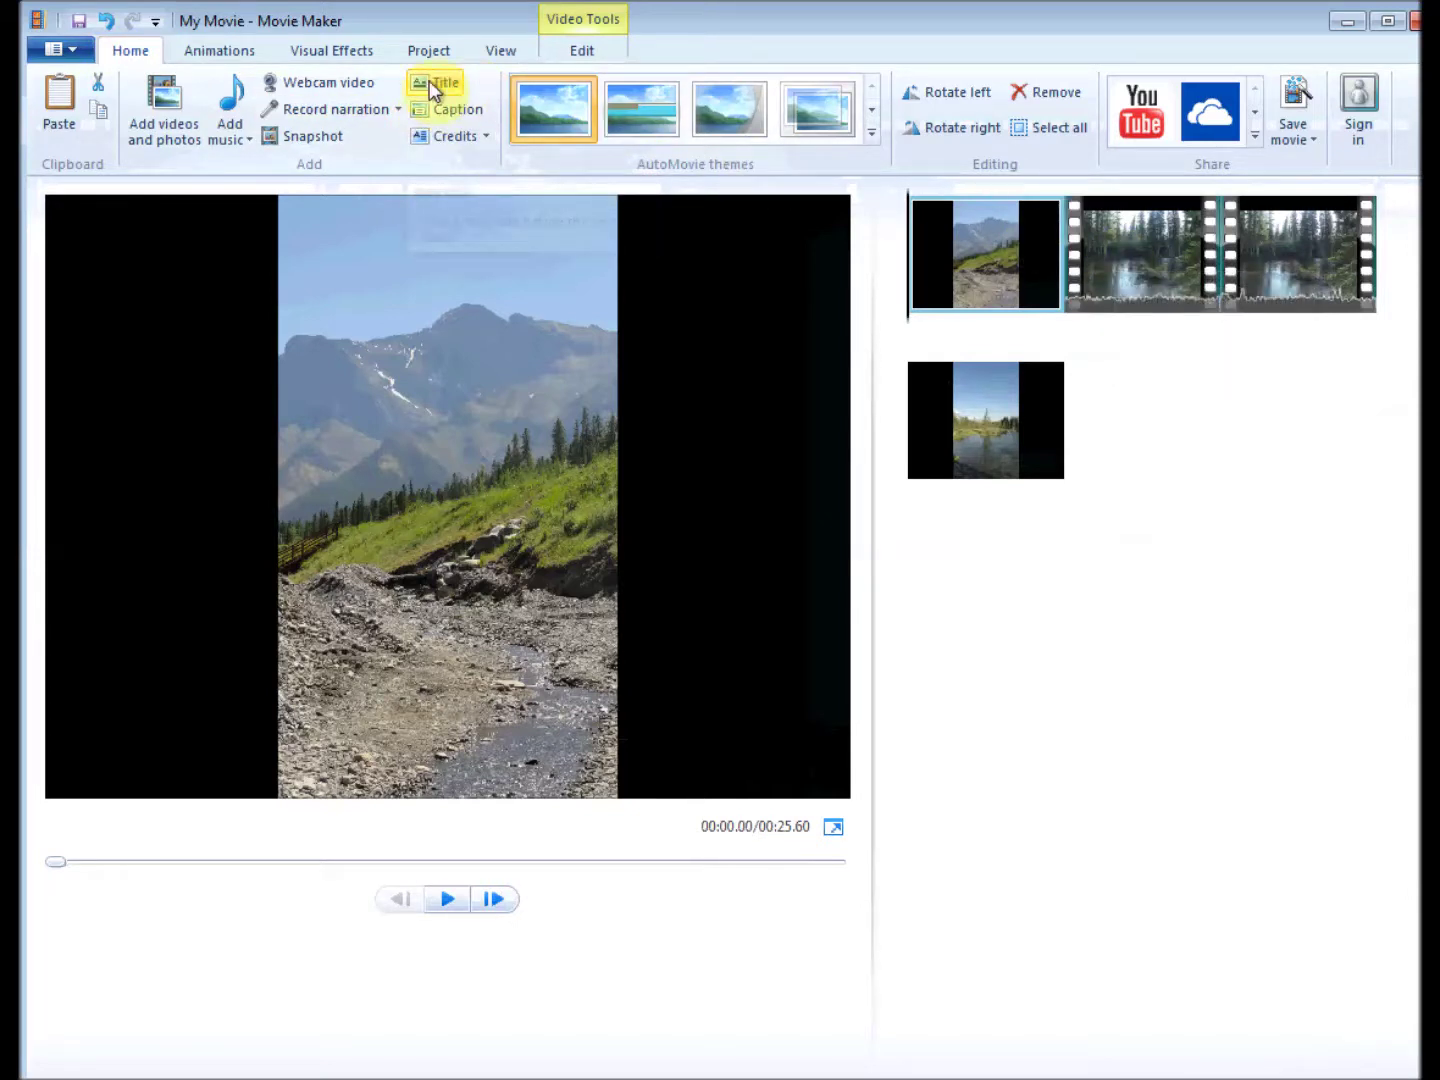
Insert a title clip at the start and change its text to 'Oh Canada'
{"action": "left_click", "coordinate": [433, 88]}
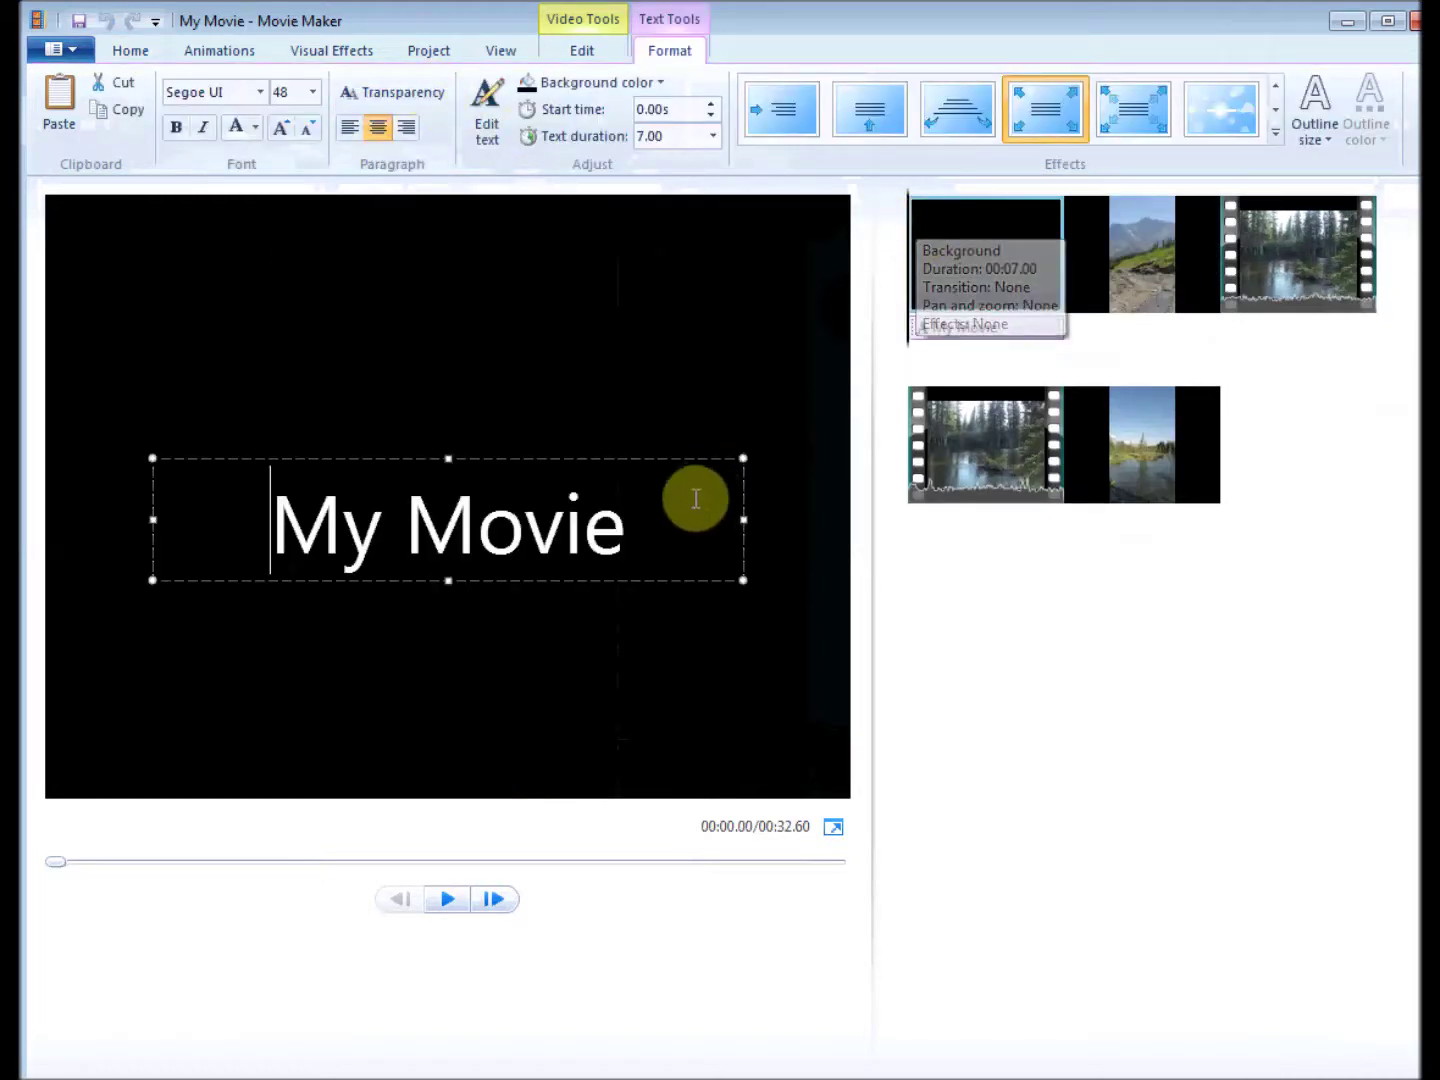
{"action": "left_click_drag", "start_coordinate": [665, 525], "coordinate": [259, 509]}
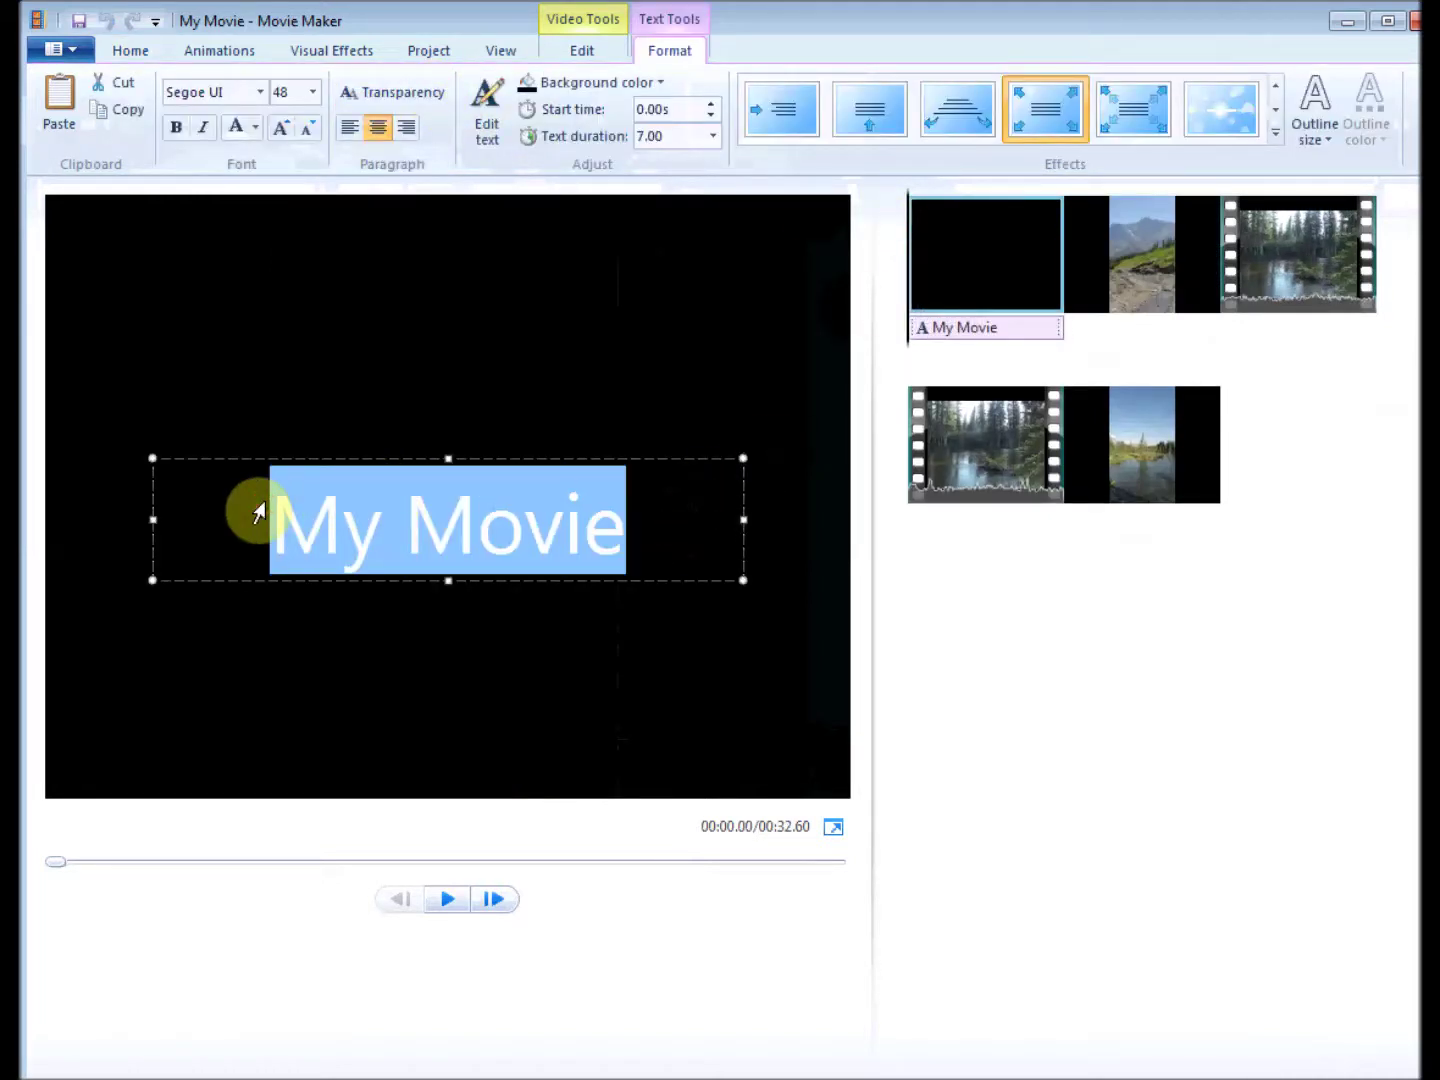
{"action": "type", "text": "Oh Cand"}
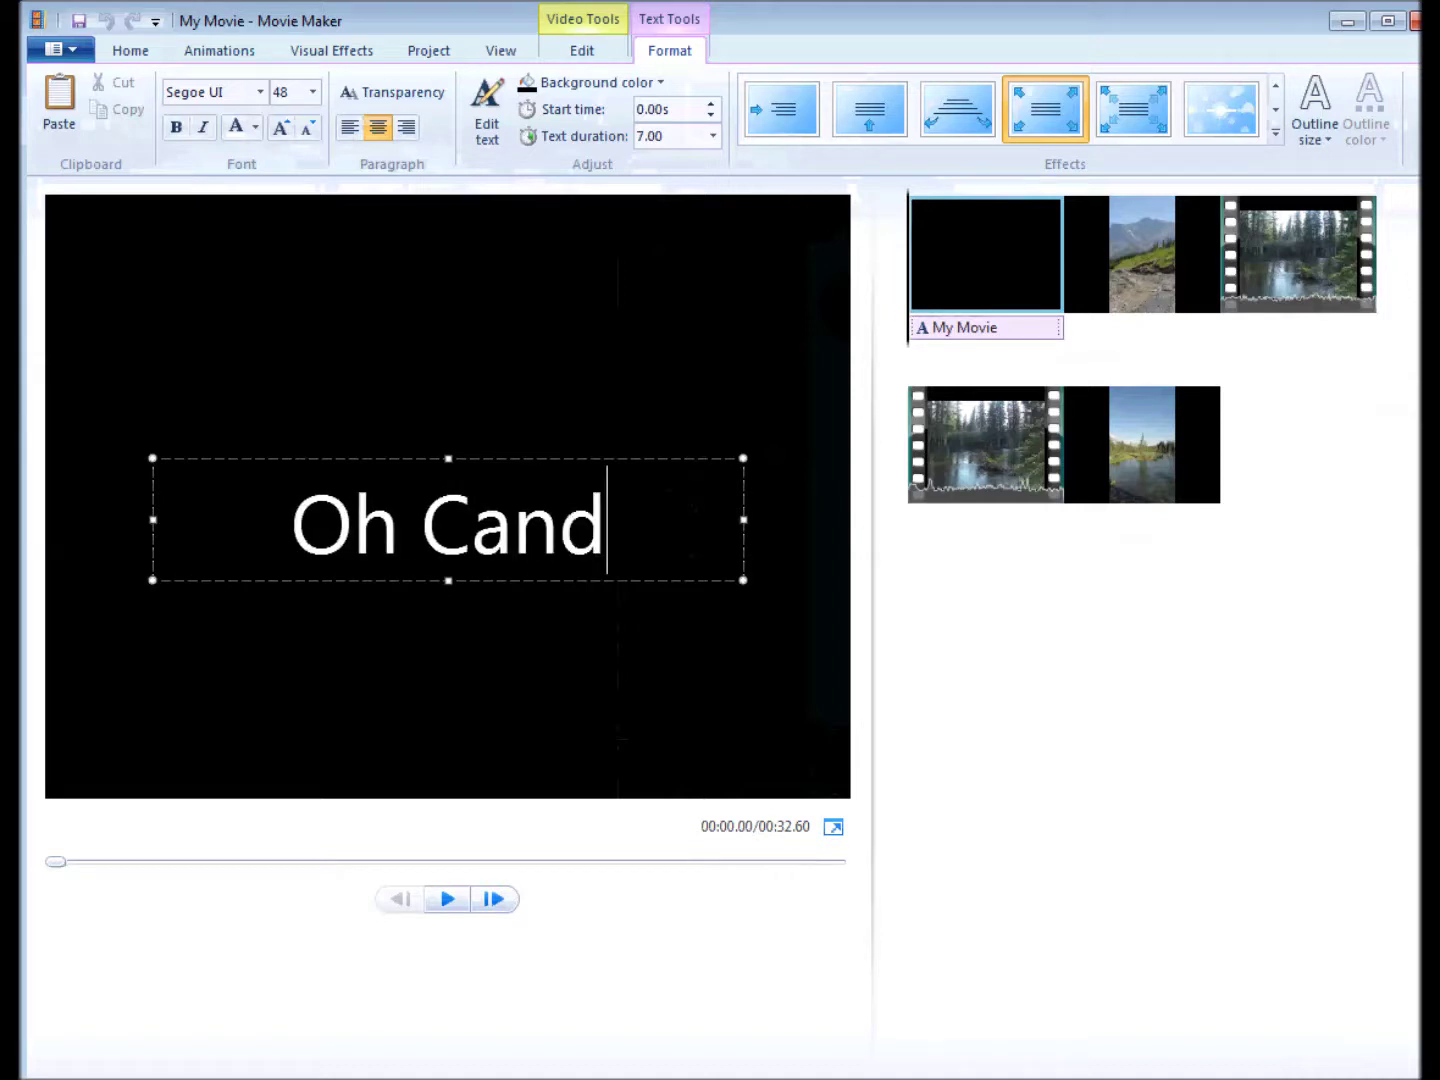
{"action": "type", "text": "an"}
{"action": "key", "text": "BackSpace"}
{"action": "key", "text": "BackSpace"}
{"action": "key", "text": "BackSpace"}
{"action": "type", "text": "ad"}
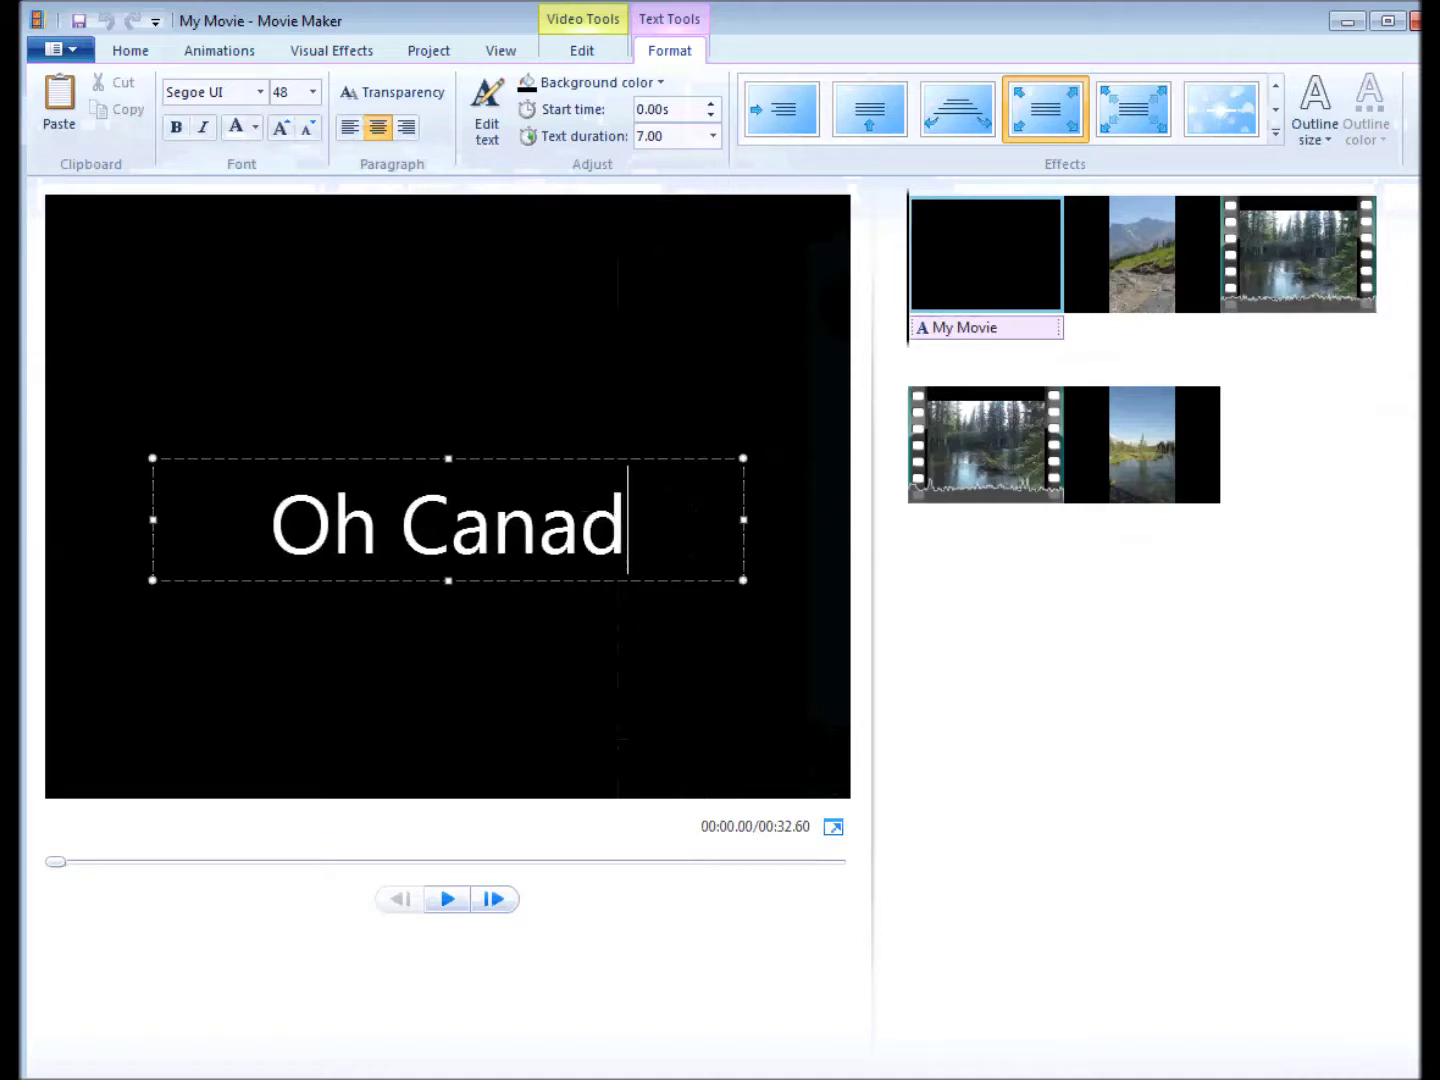
{"action": "type", "text": "a"}
{"action": "left_click_drag", "start_coordinate": [679, 530], "coordinate": [264, 532]}
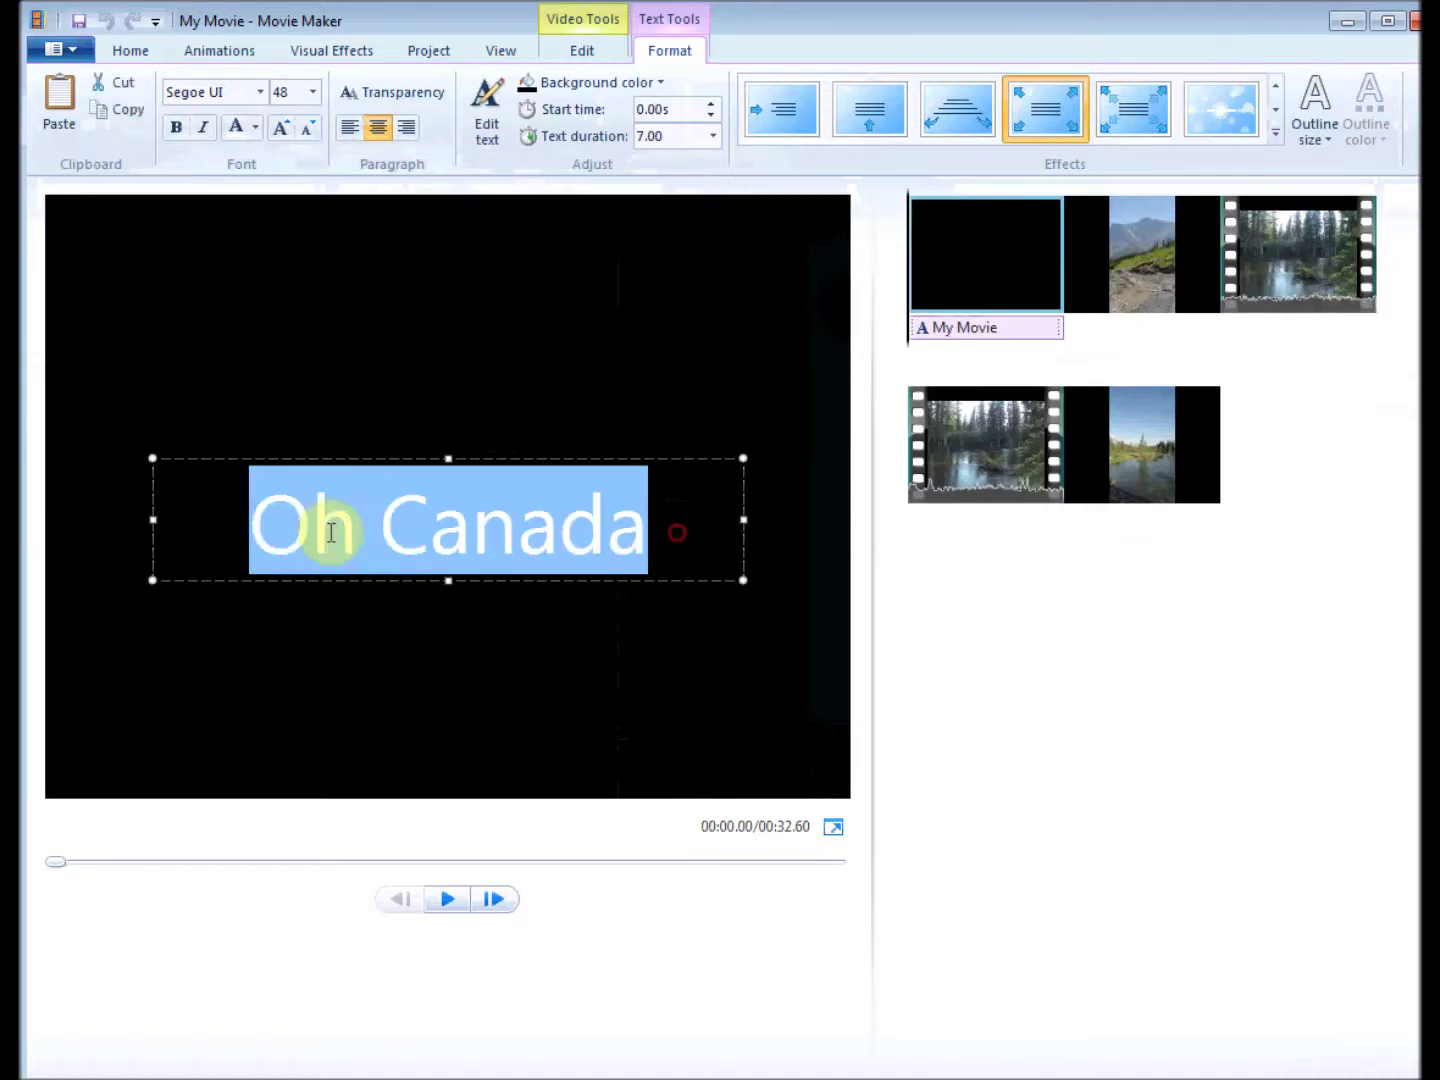
Style the title in QuickType II at size 22 and preview the movie
{"action": "left_click", "coordinate": [258, 93]}
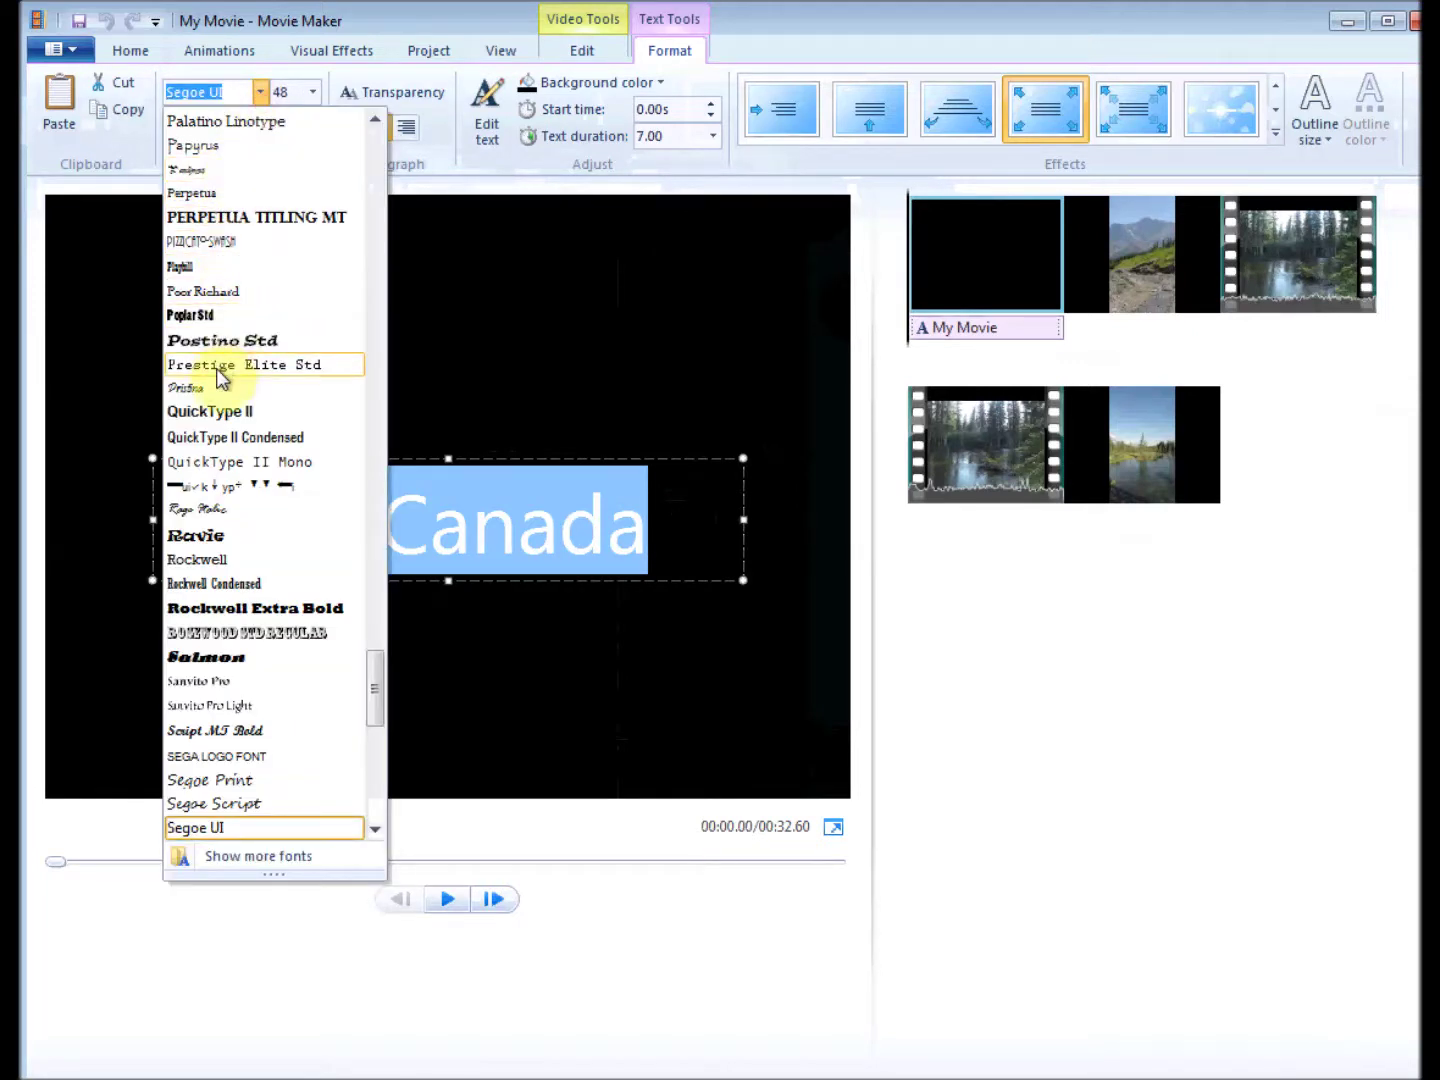
{"action": "left_click", "coordinate": [220, 411]}
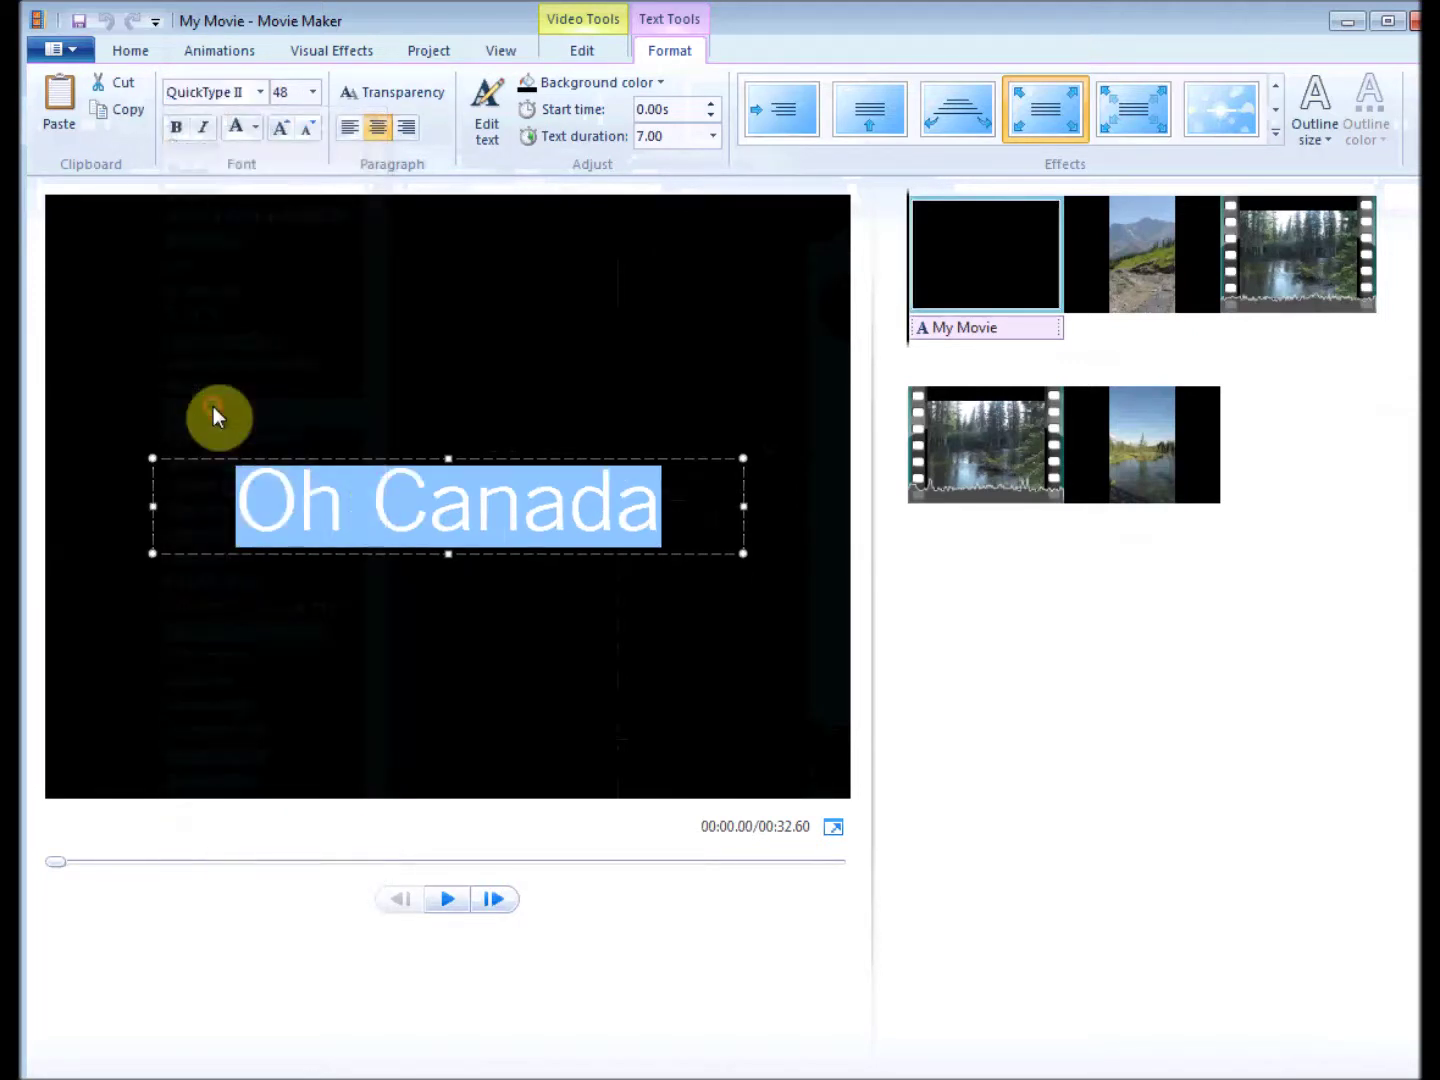
{"action": "left_click", "coordinate": [312, 93]}
{"action": "left_click", "coordinate": [289, 211]}
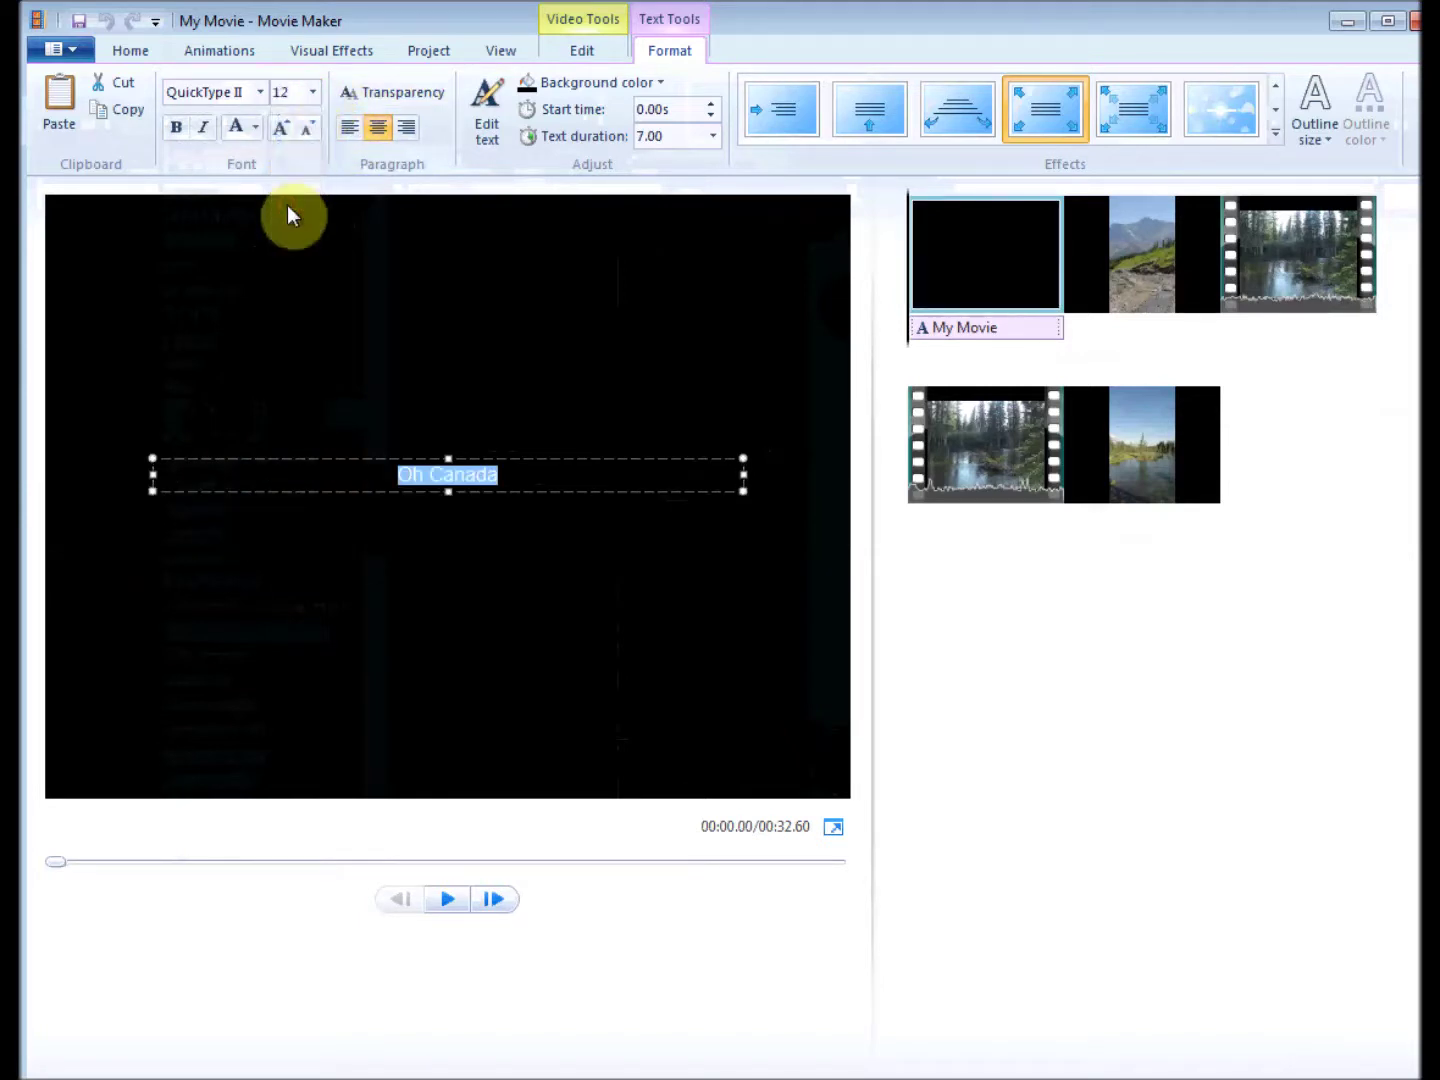
{"action": "left_click", "coordinate": [312, 93]}
{"action": "left_click", "coordinate": [284, 314]}
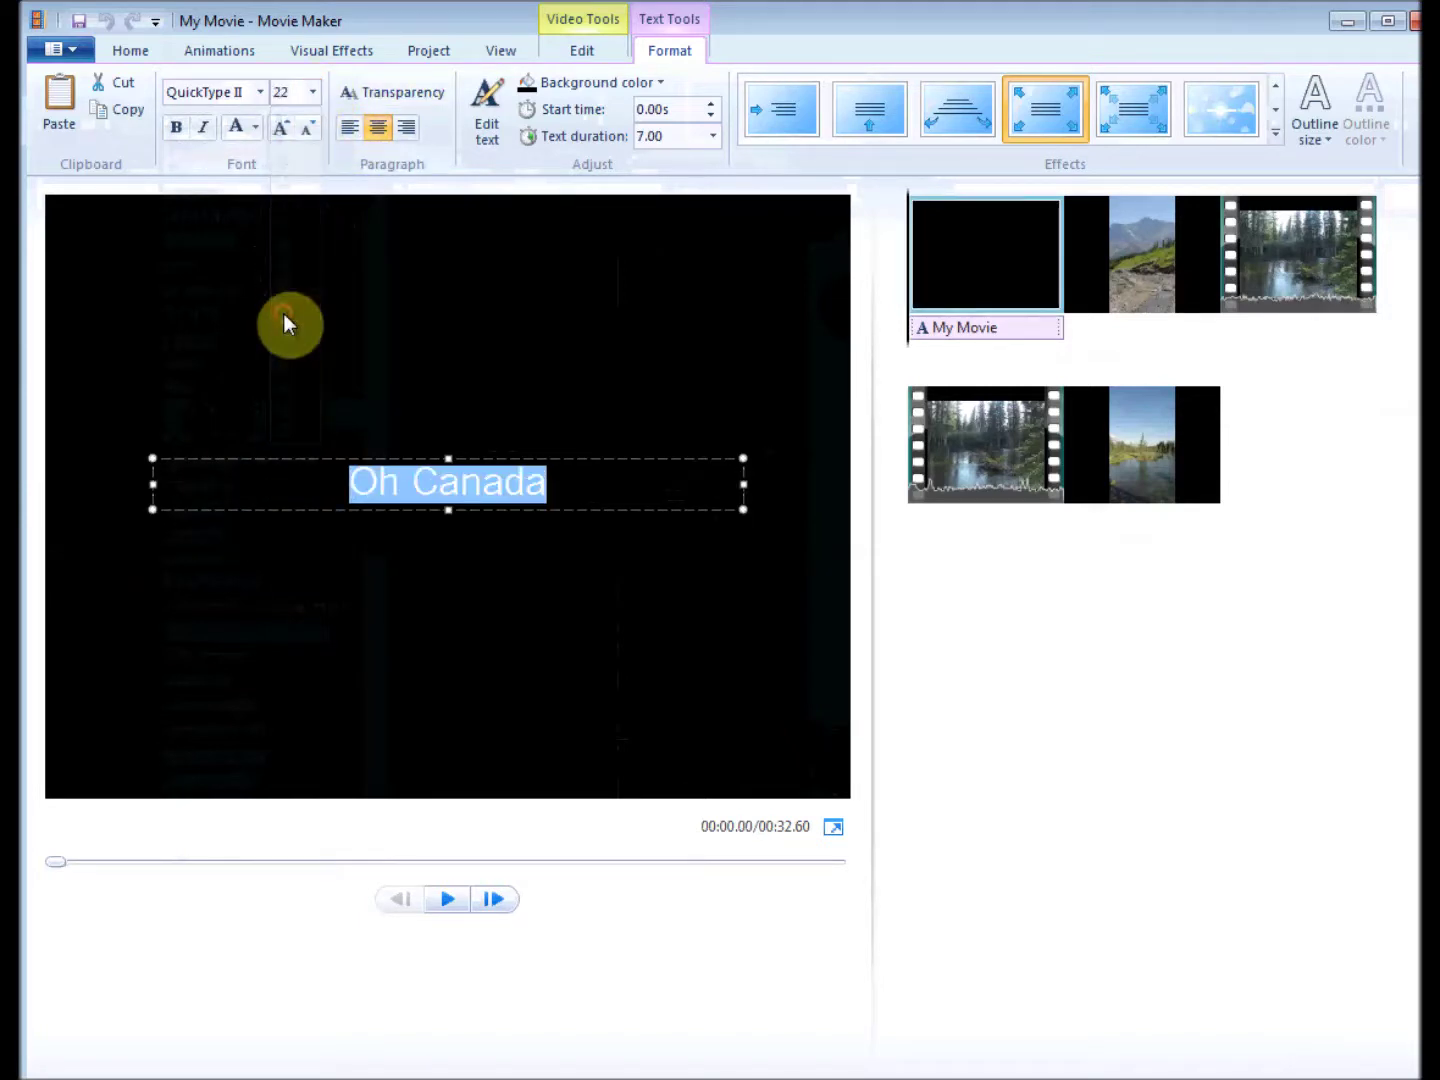
{"action": "left_click", "coordinate": [496, 607]}
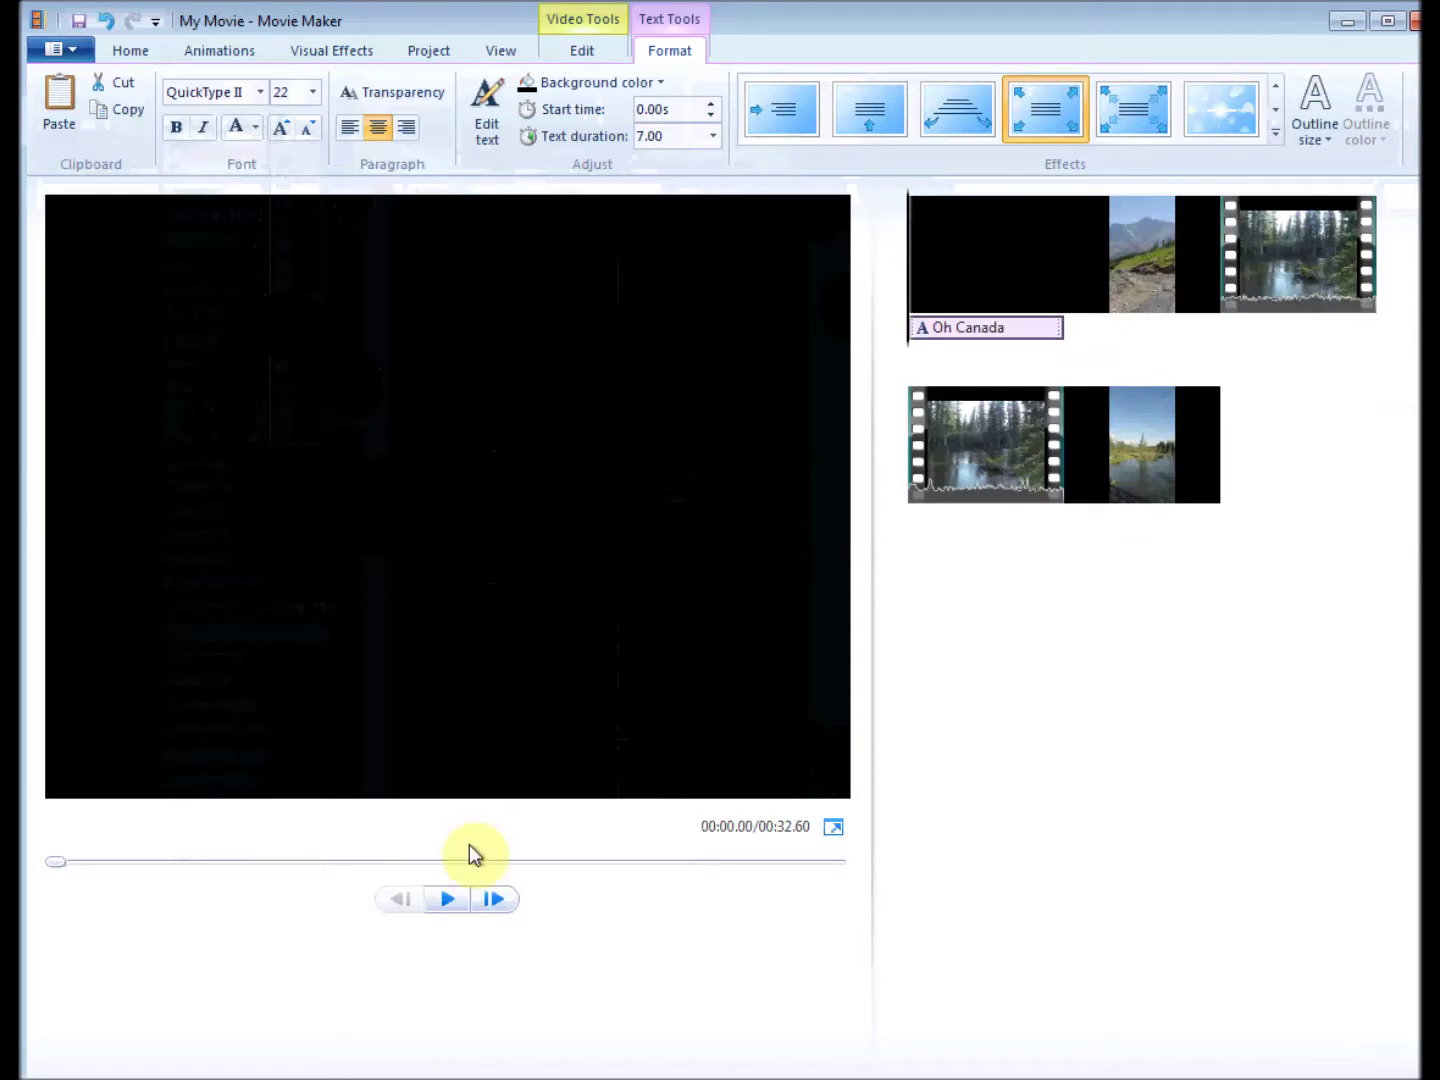
{"action": "left_click", "coordinate": [450, 900]}
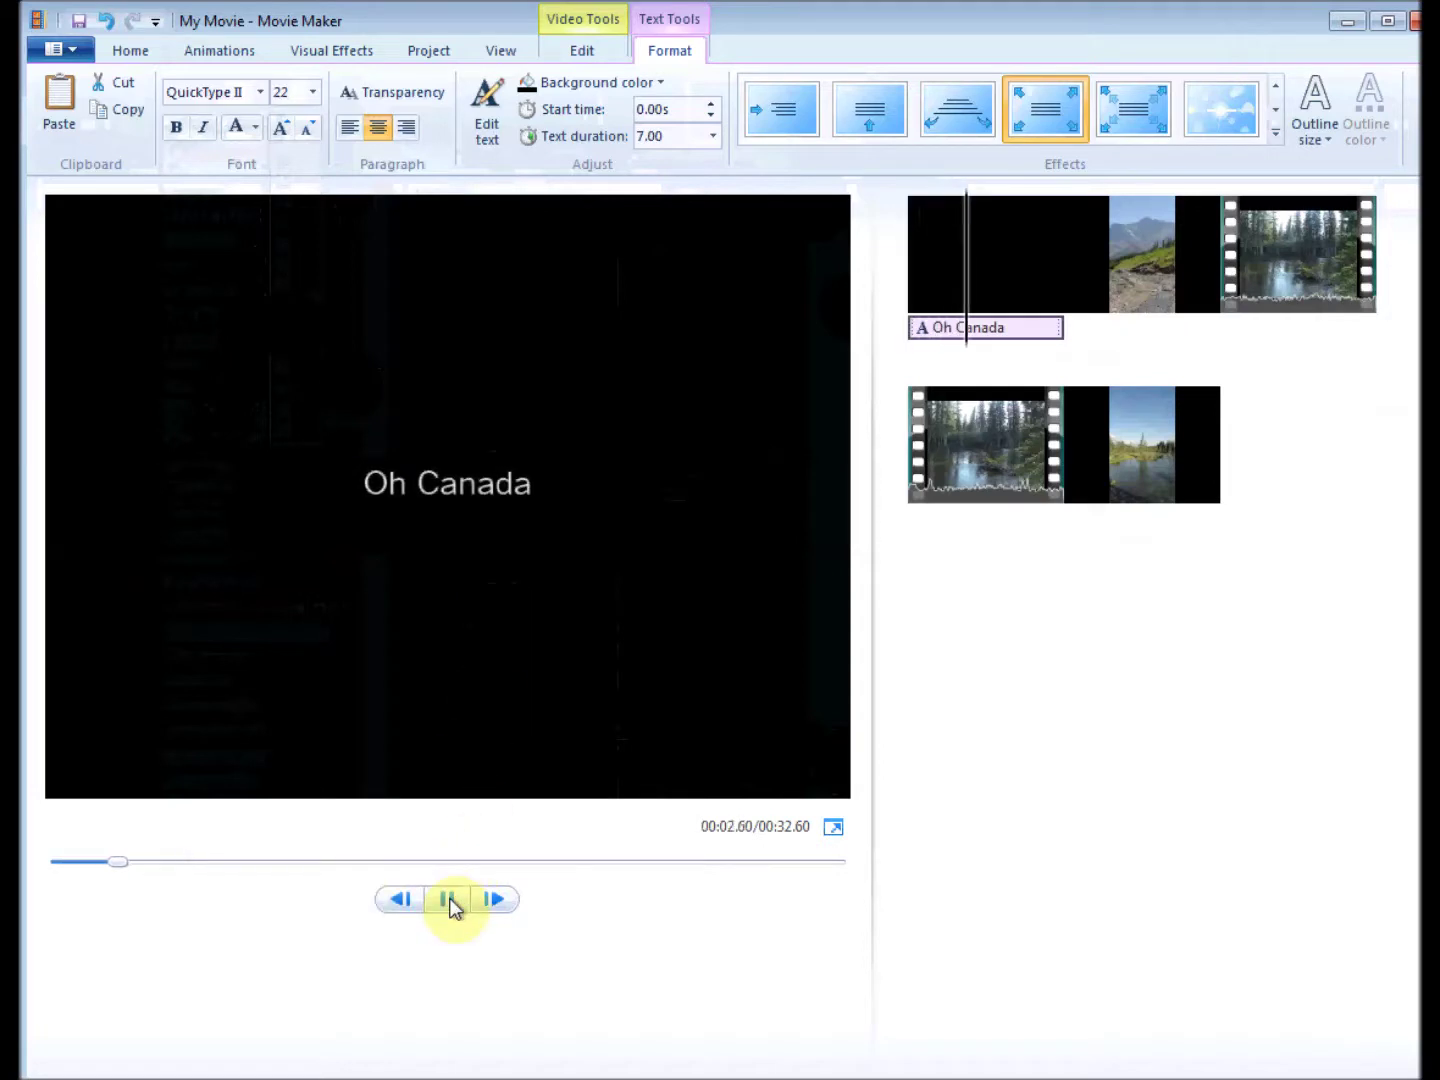
{"action": "left_click", "coordinate": [451, 905]}
Try the title text effects and settle on the blurred-light bokeh effect
{"action": "left_click", "coordinate": [861, 118]}
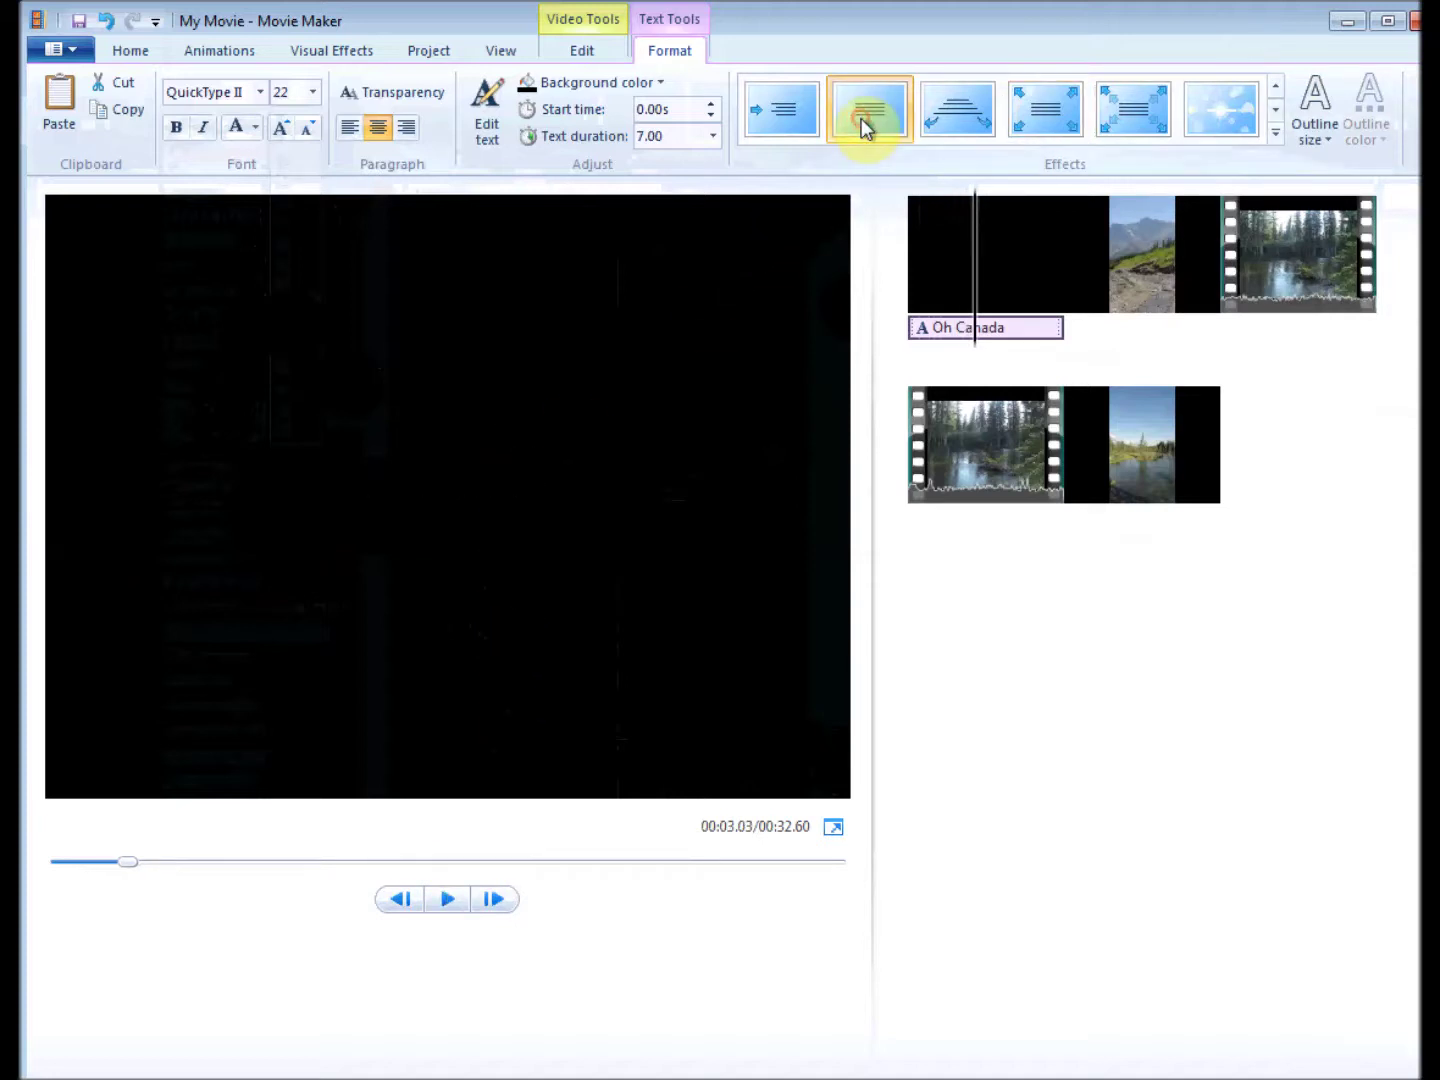
{"action": "left_click", "coordinate": [958, 116]}
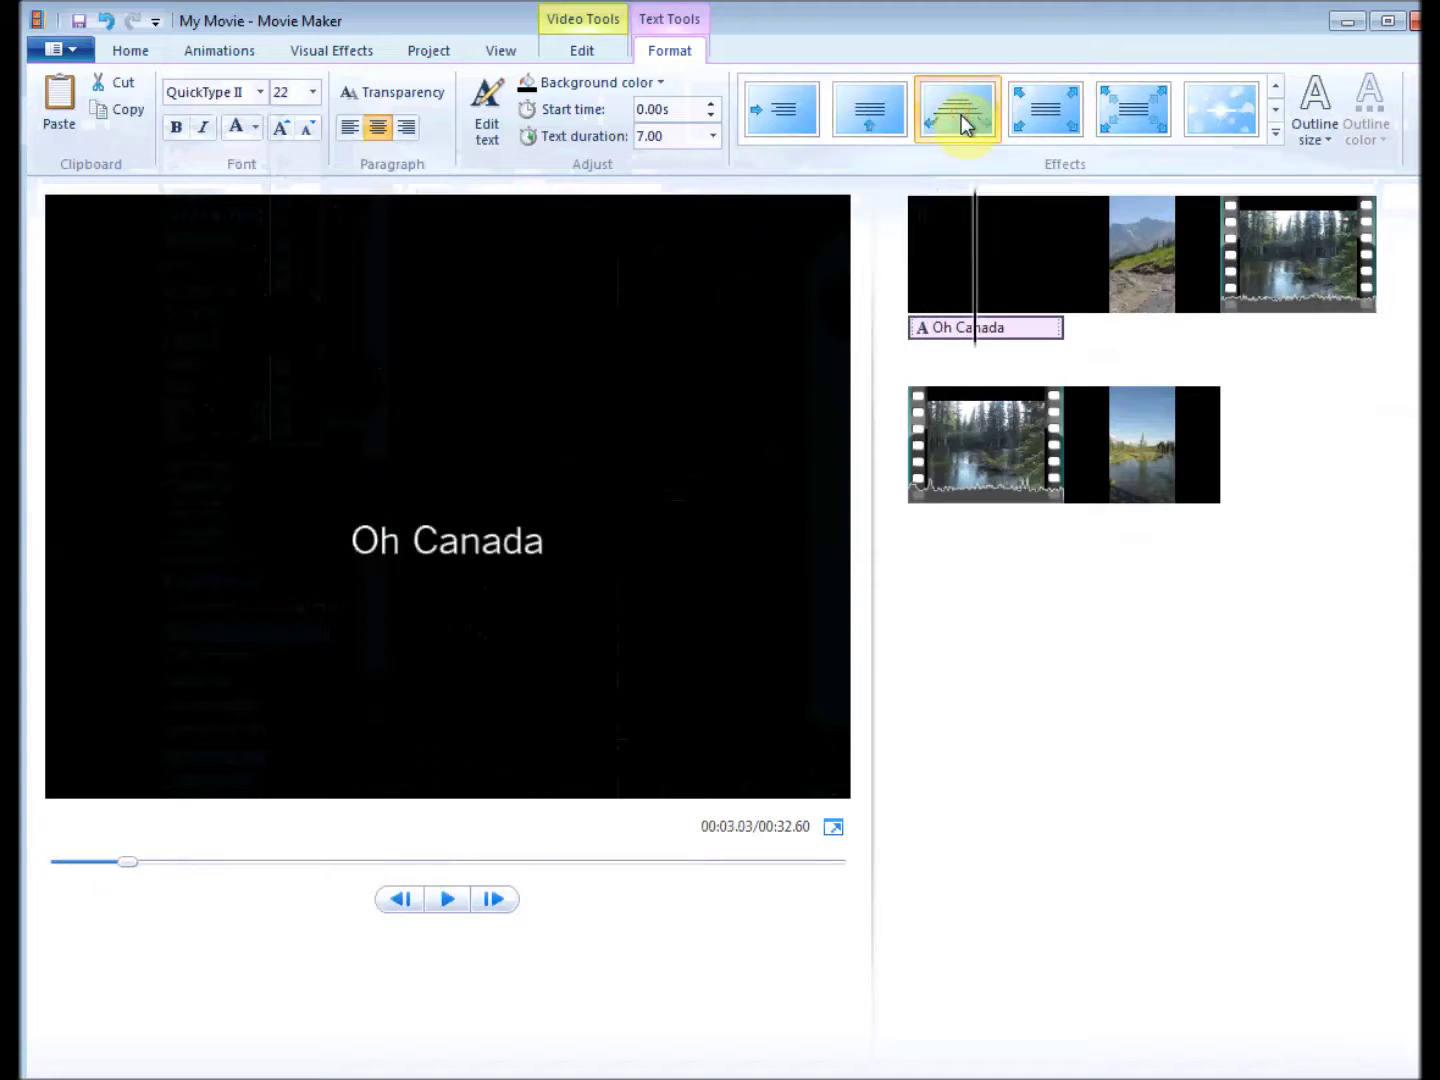
{"action": "left_click", "coordinate": [1056, 118]}
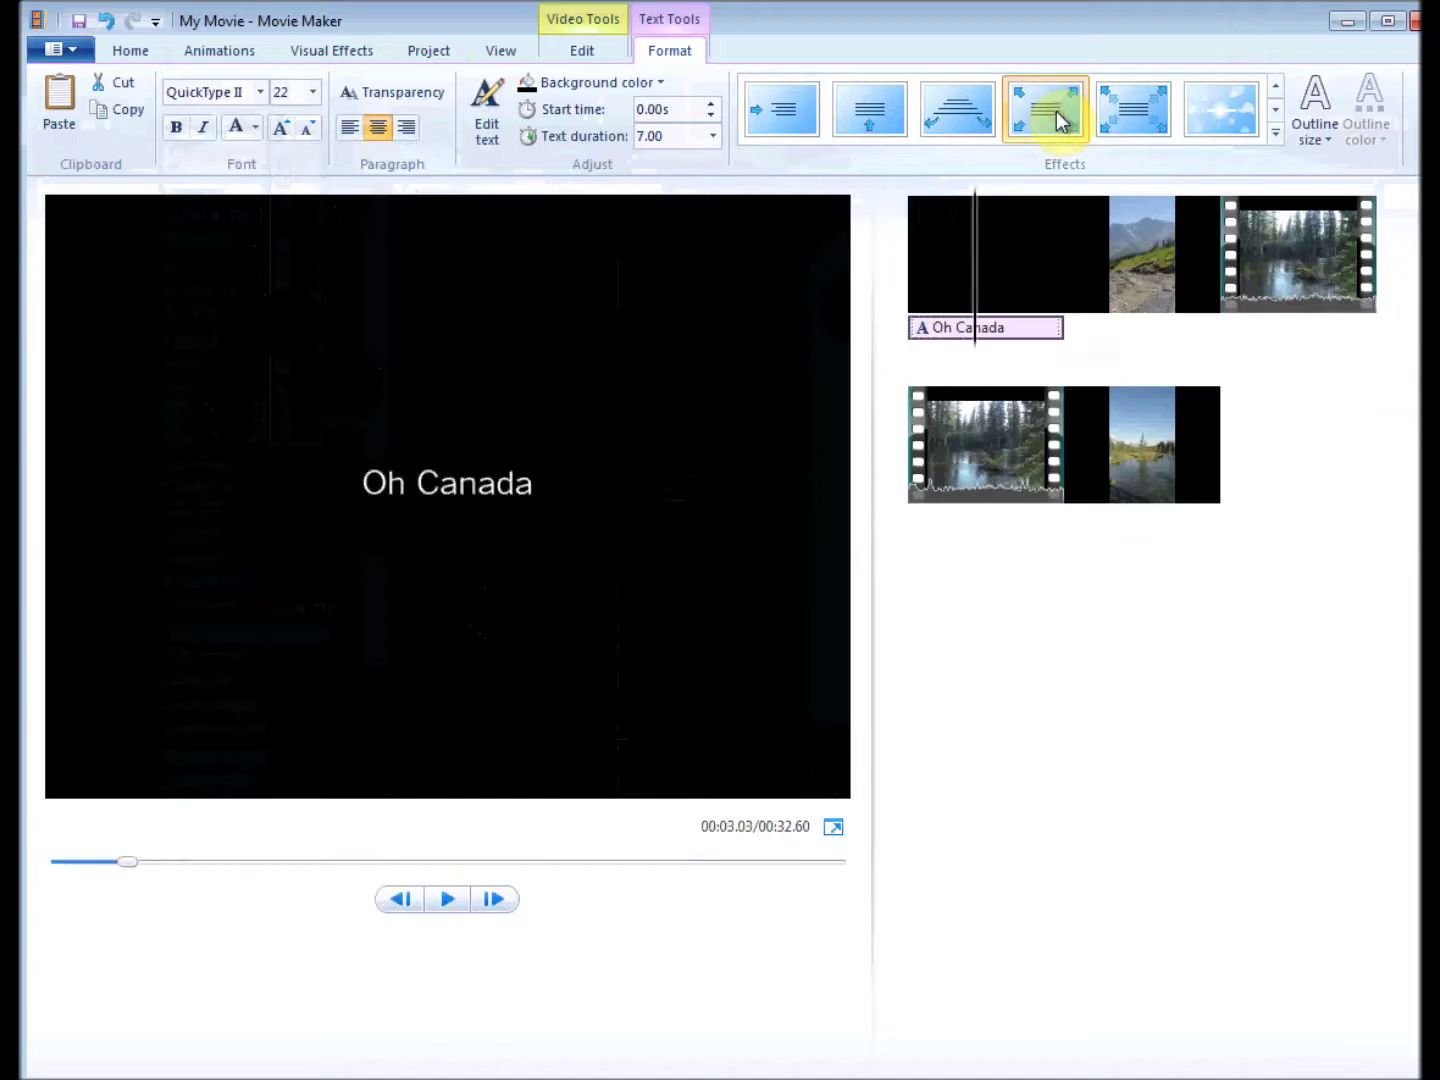
{"action": "left_click", "coordinate": [1125, 112]}
{"action": "left_click", "coordinate": [1232, 109]}
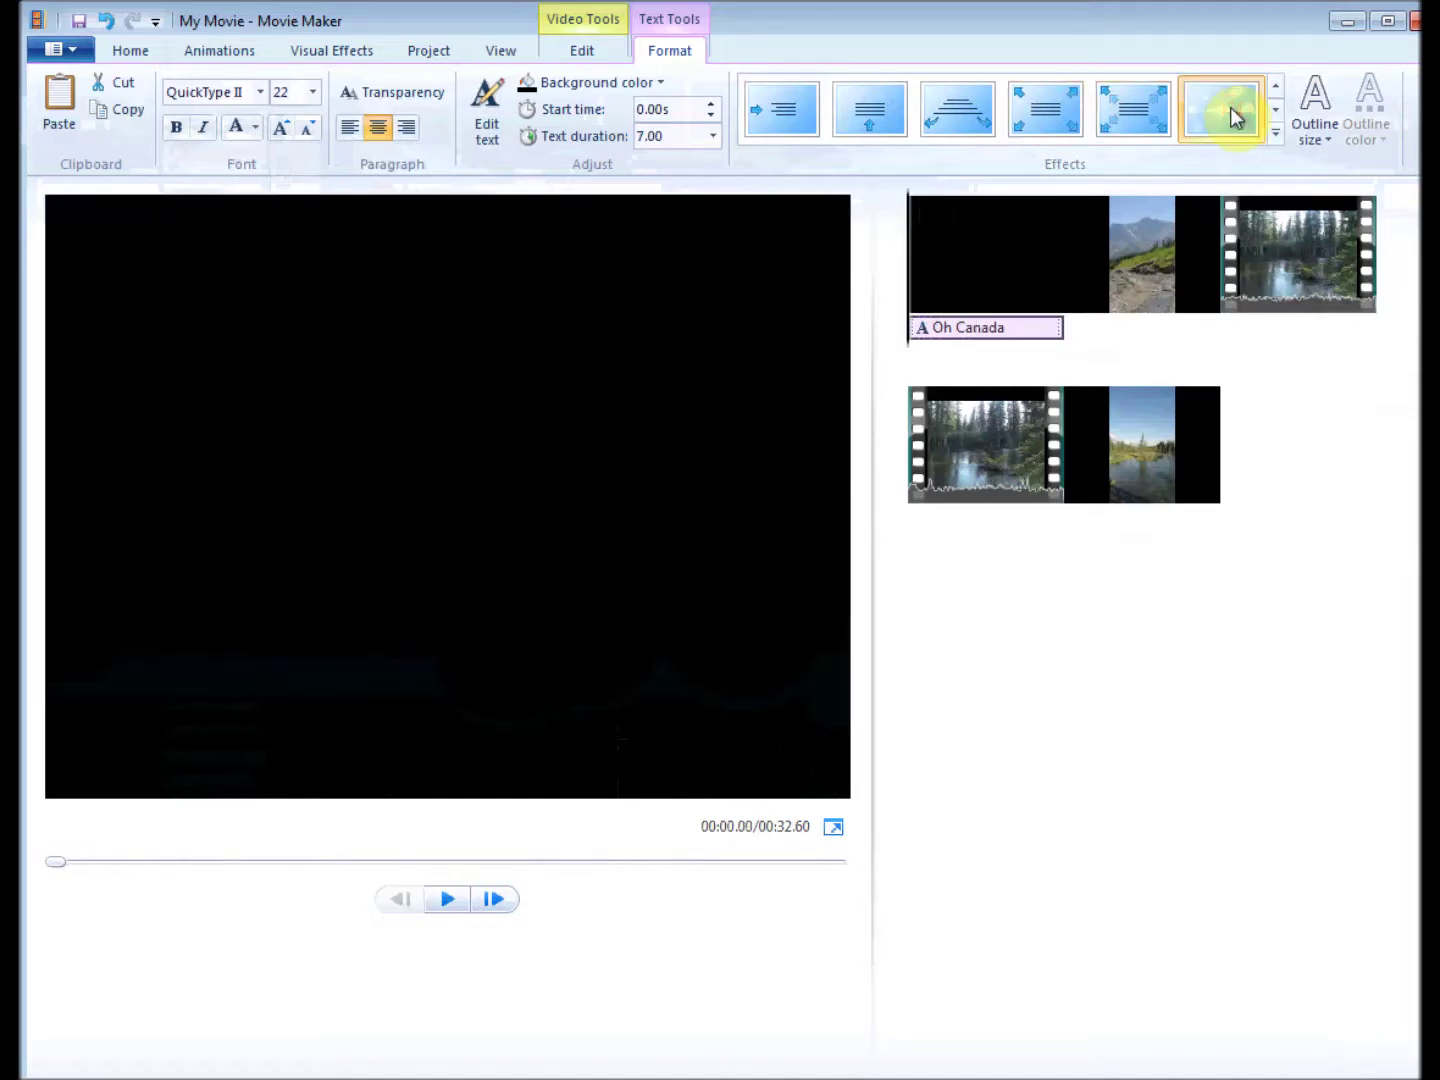
Preview the bokeh title, then select the mountain photo clip for a transition
{"action": "left_click", "coordinate": [448, 899]}
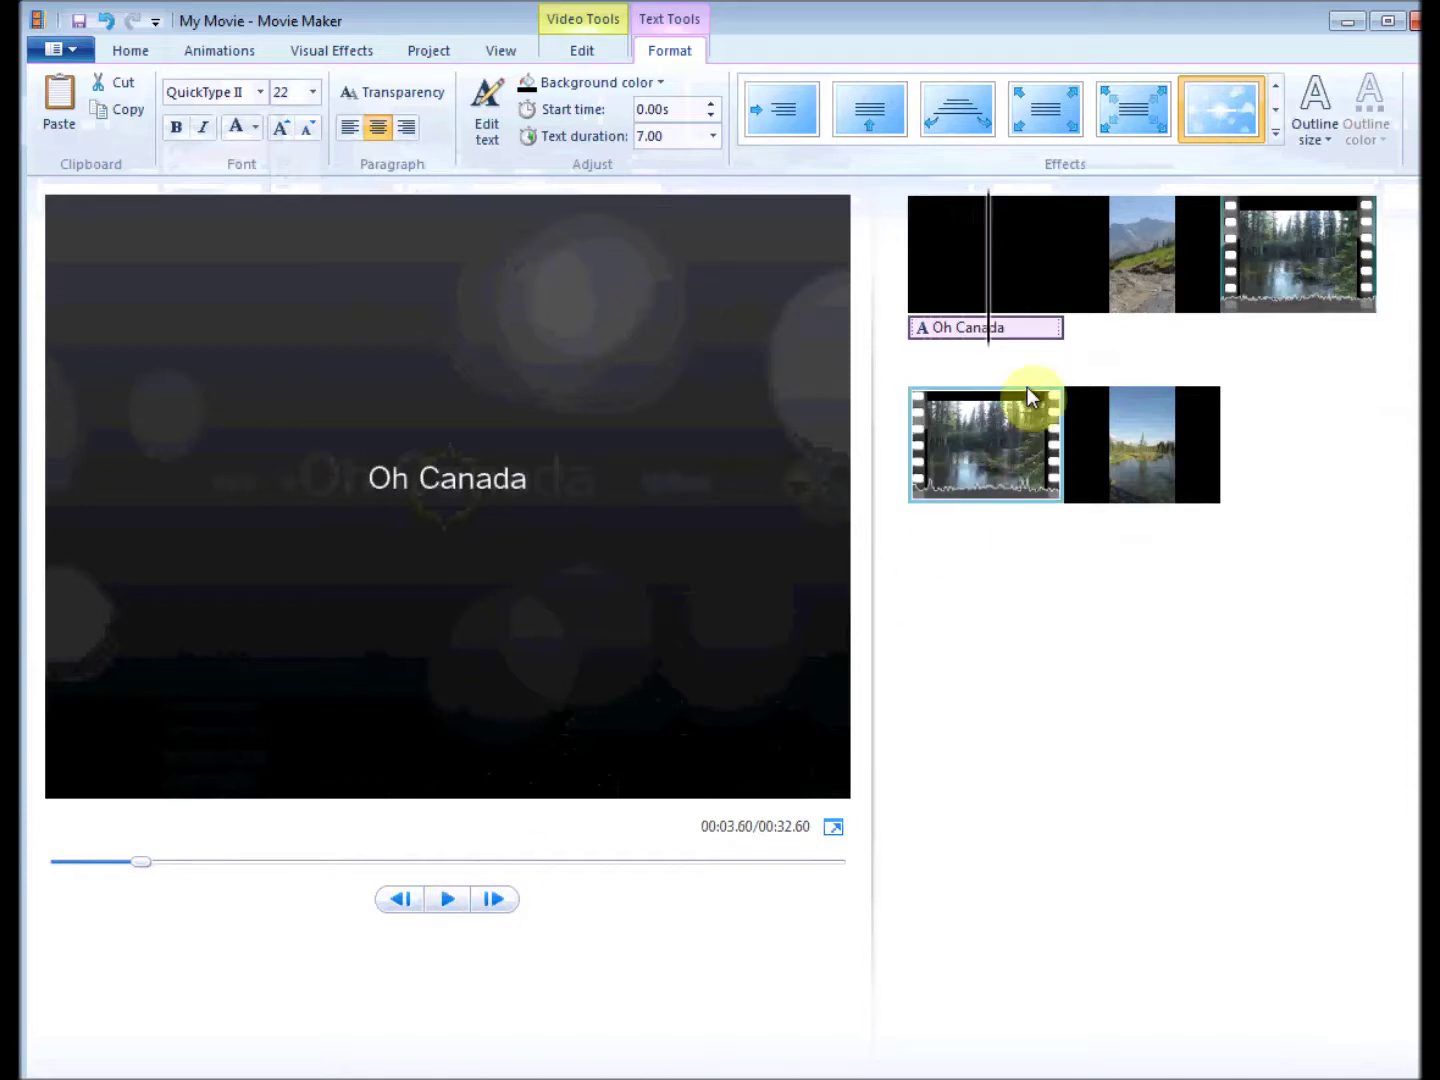
{"action": "left_click", "coordinate": [1114, 264]}
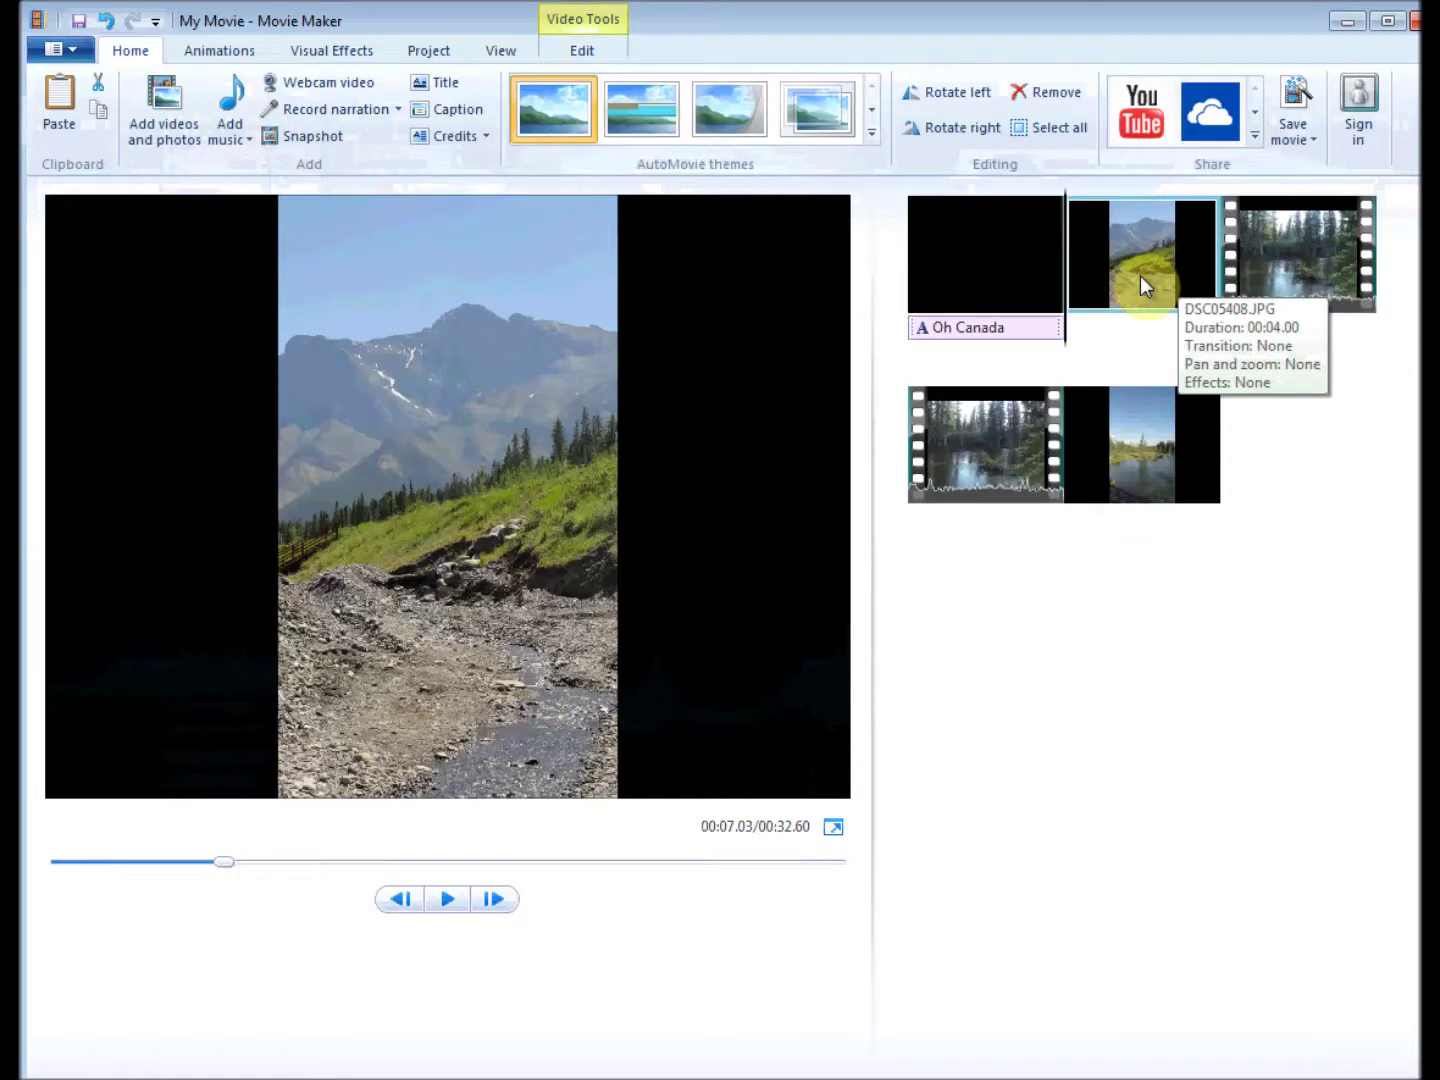
{"action": "left_click", "coordinate": [244, 55]}
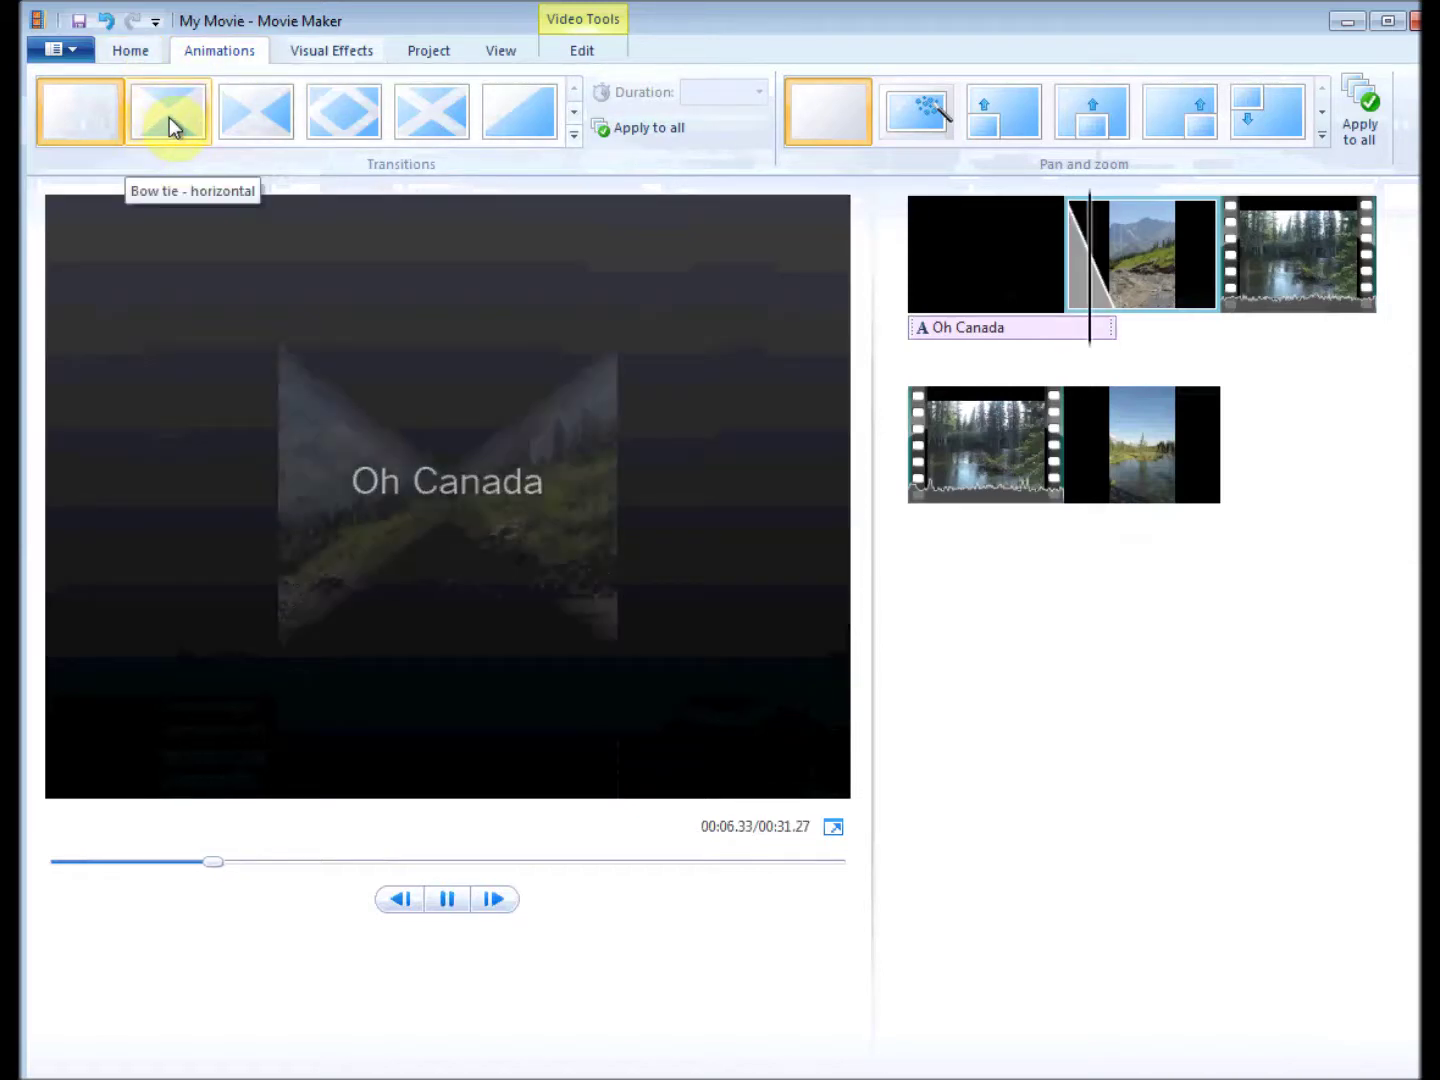
Give the mountain photo a bow tie horizontal transition and preview into the forest path clip
{"action": "left_click", "coordinate": [169, 117]}
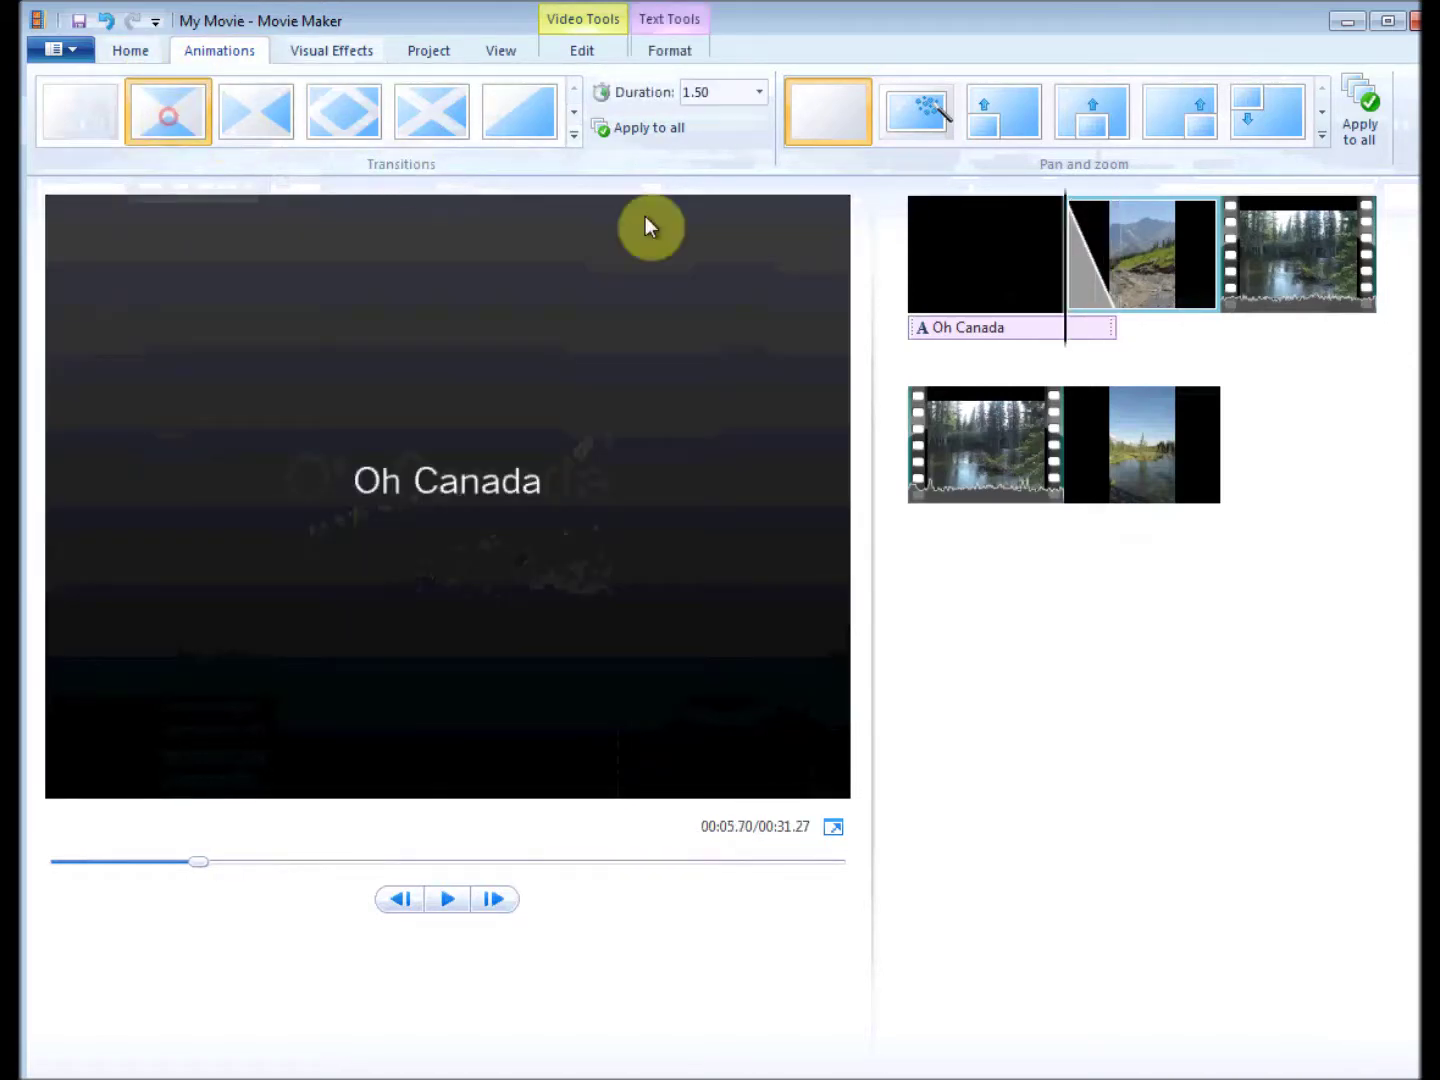
{"action": "left_click", "coordinate": [1257, 271]}
{"action": "left_click", "coordinate": [1243, 307]}
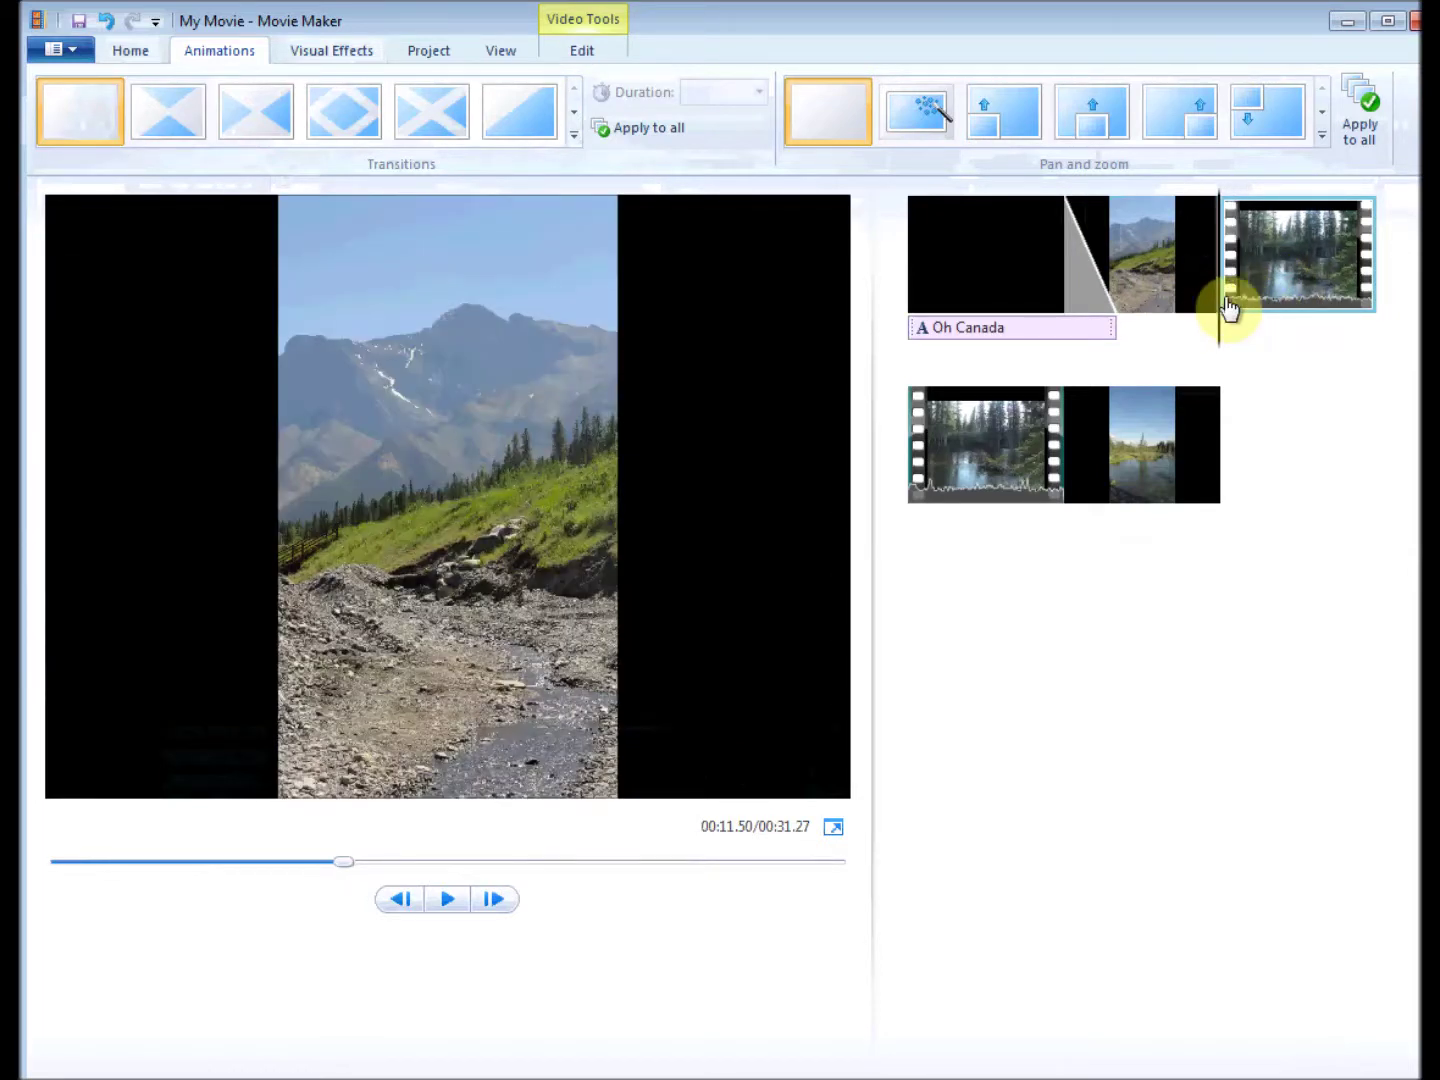
{"action": "left_click", "coordinate": [1229, 307]}
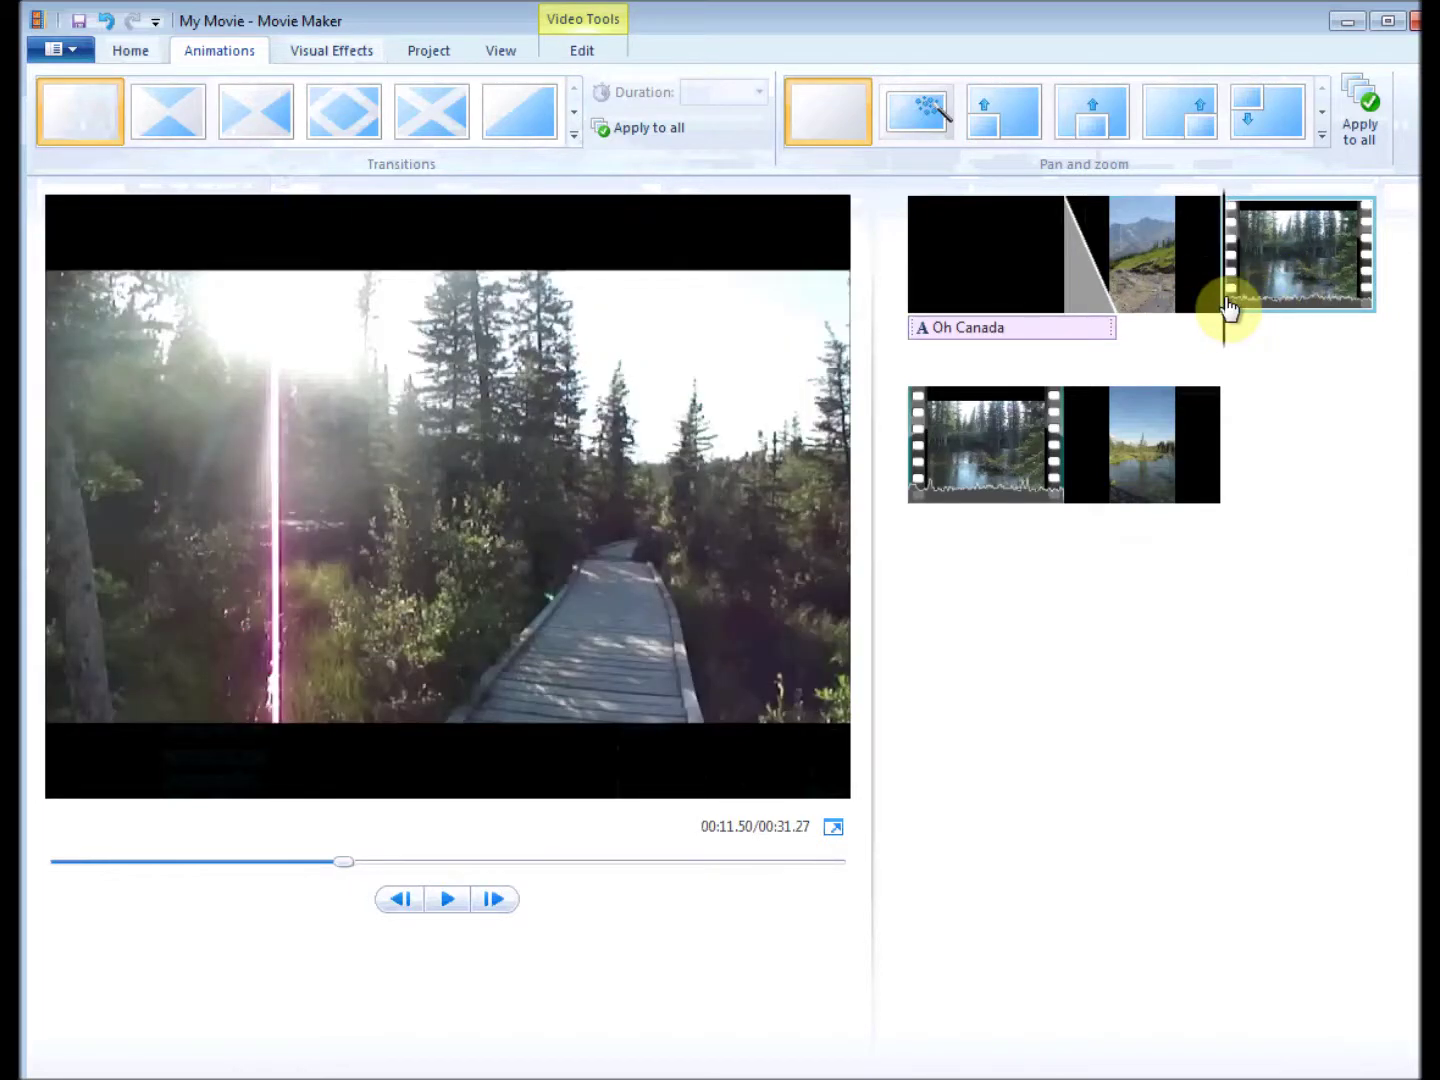
Scrub the first river clip, select the vertical river clip, and expand the transitions gallery
{"action": "left_click", "coordinate": [1131, 437]}
{"action": "left_click", "coordinate": [1044, 445]}
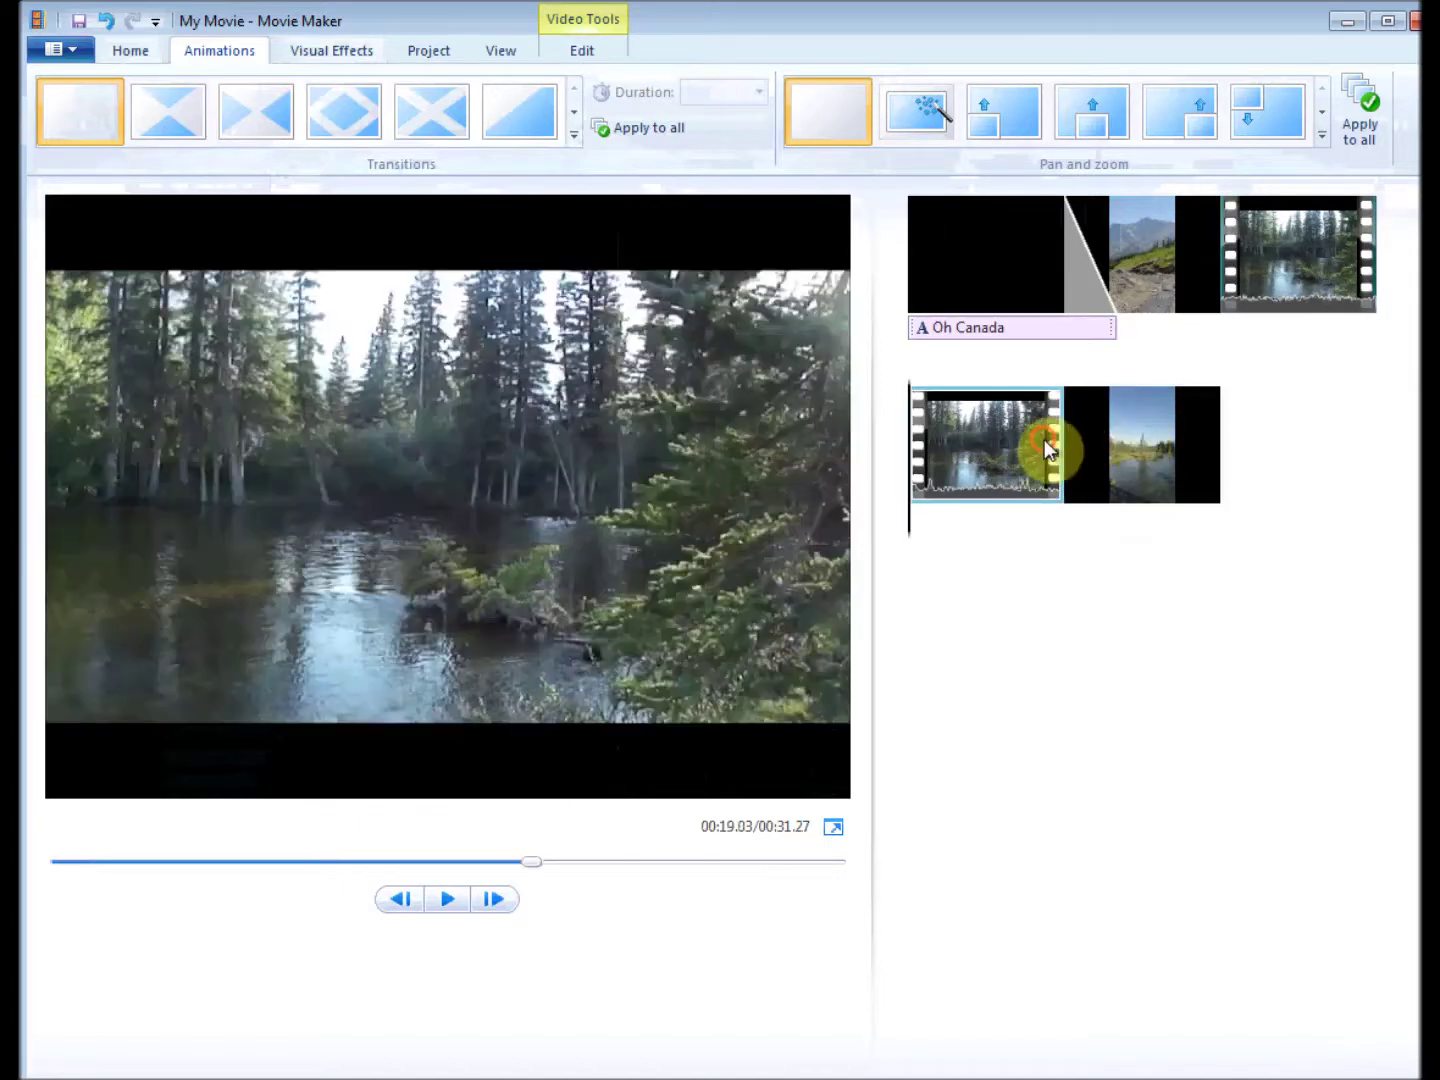
{"action": "left_click_drag", "start_coordinate": [909, 486], "coordinate": [1075, 477]}
{"action": "left_click", "coordinate": [1097, 468]}
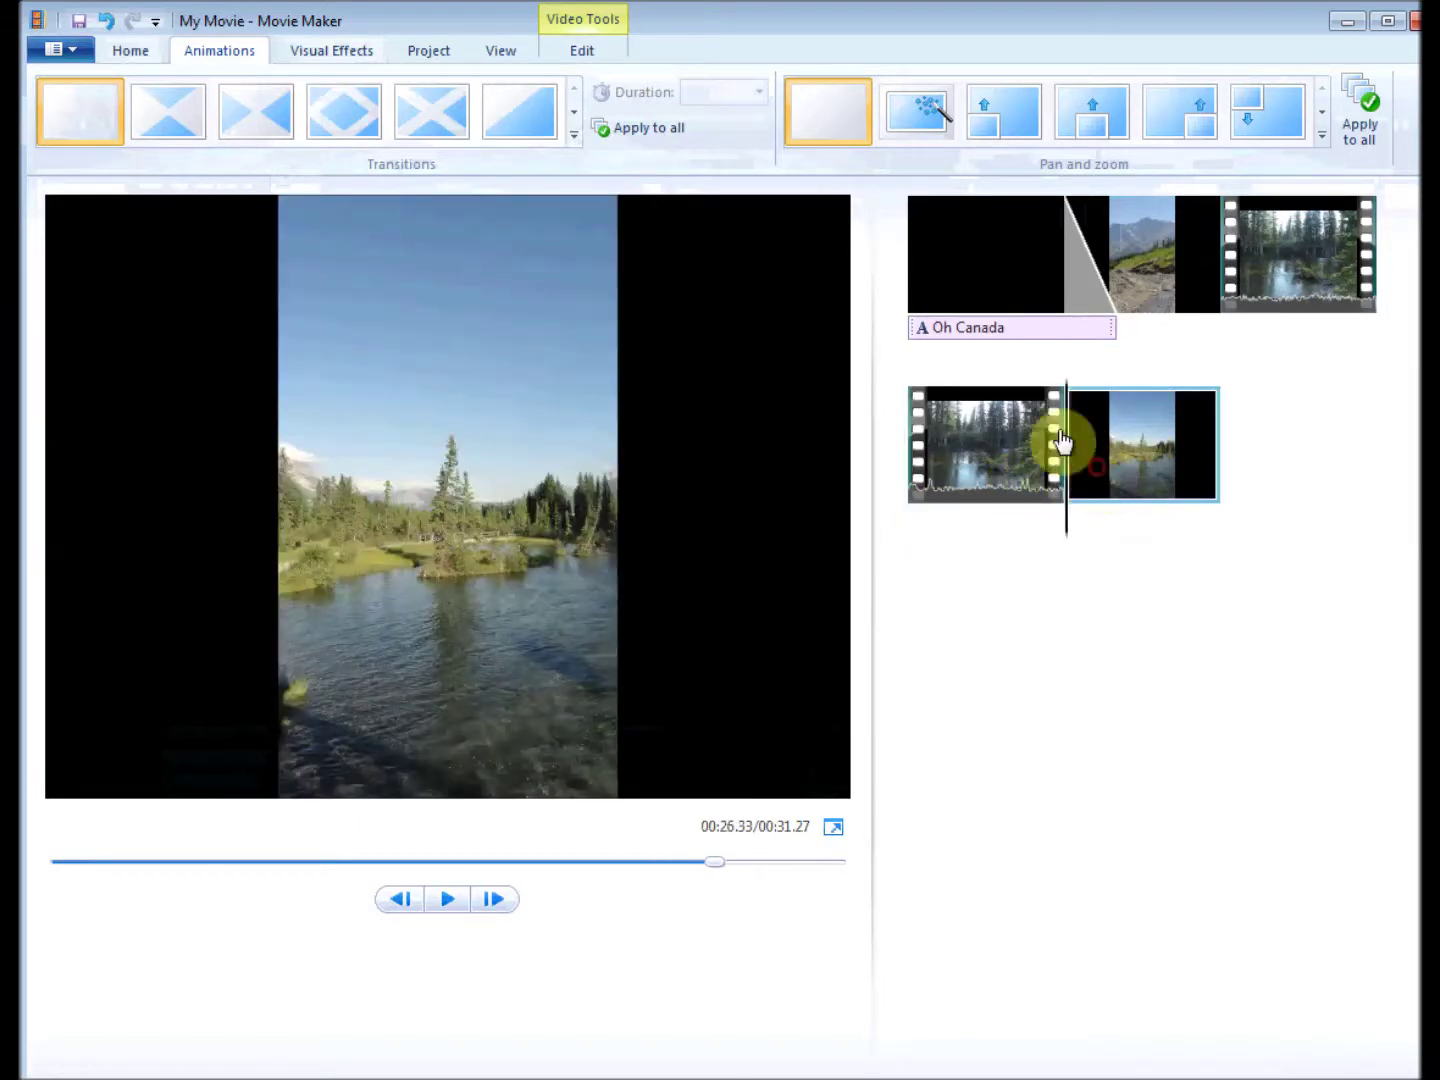
{"action": "left_click", "coordinate": [573, 138]}
{"action": "scroll", "coordinate": [546, 219], "scroll_direction": "down", "scroll_amount": 5}
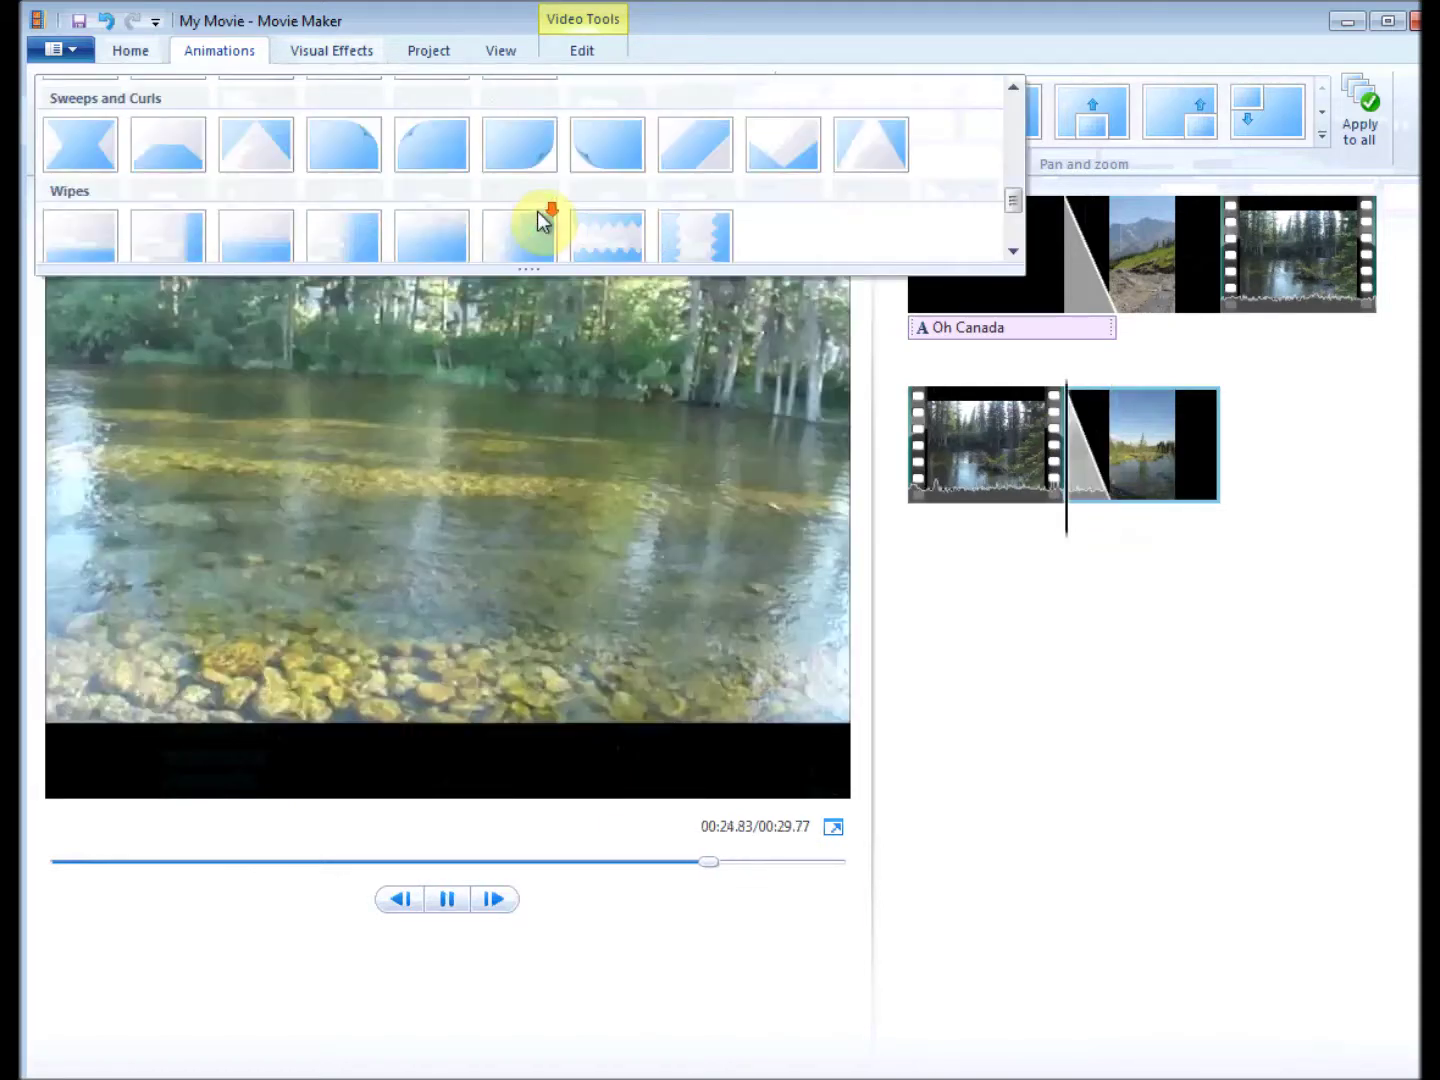
{"action": "scroll", "coordinate": [594, 246], "scroll_direction": "down", "scroll_amount": 2}
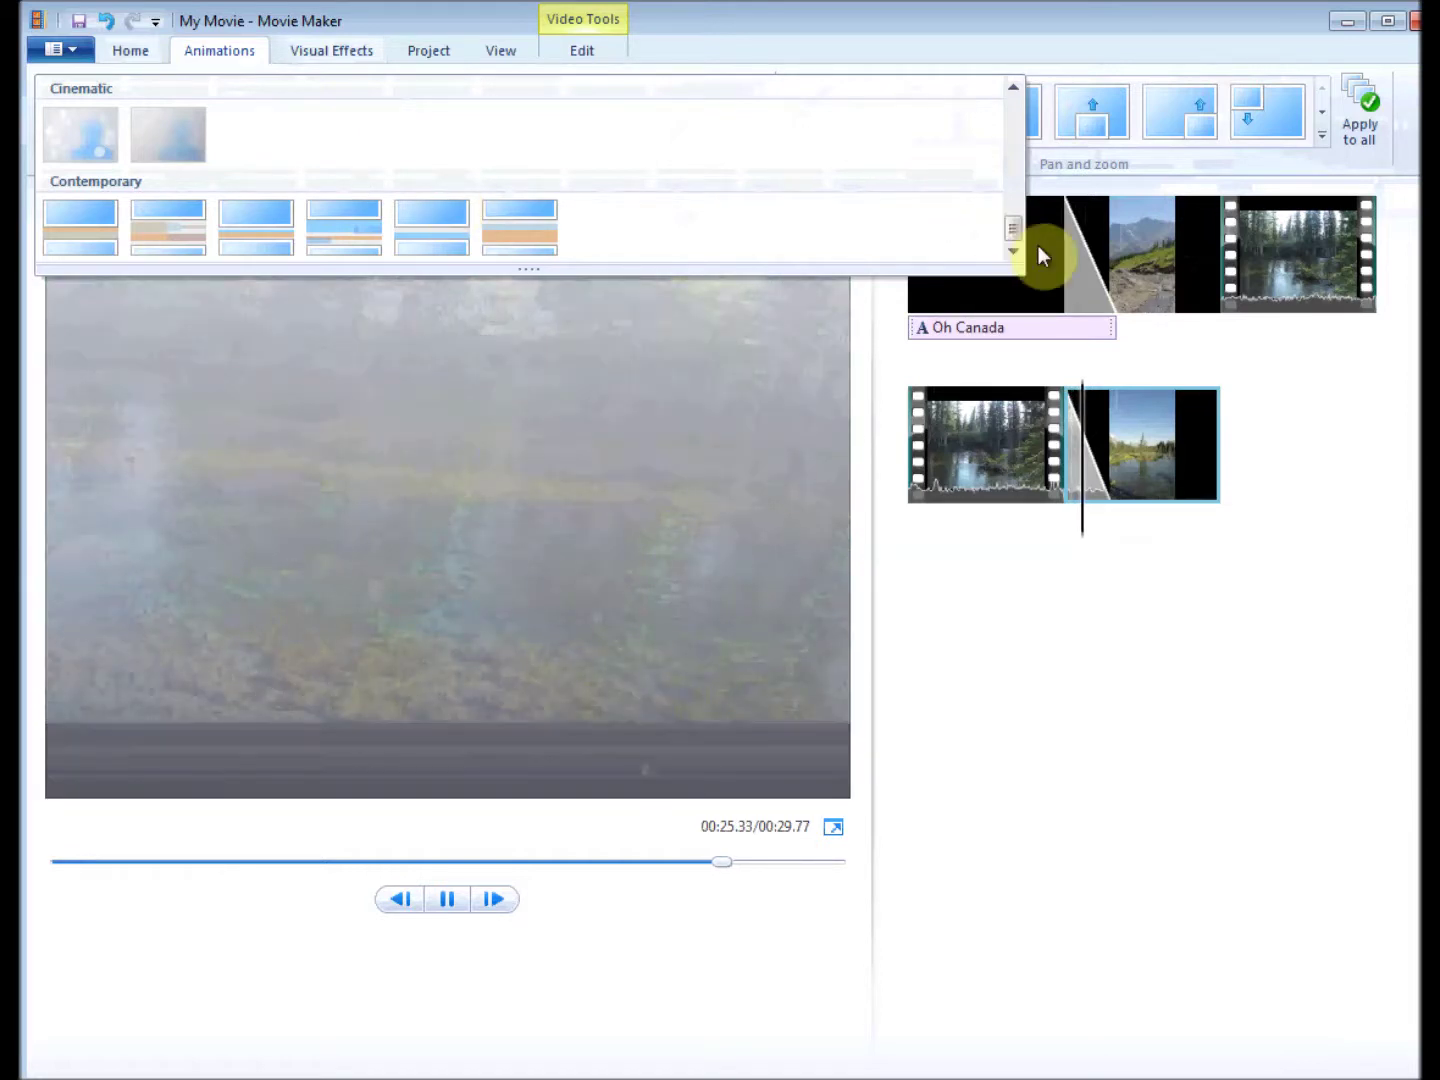
{"action": "left_click_drag", "start_coordinate": [1014, 231], "coordinate": [1018, 195]}
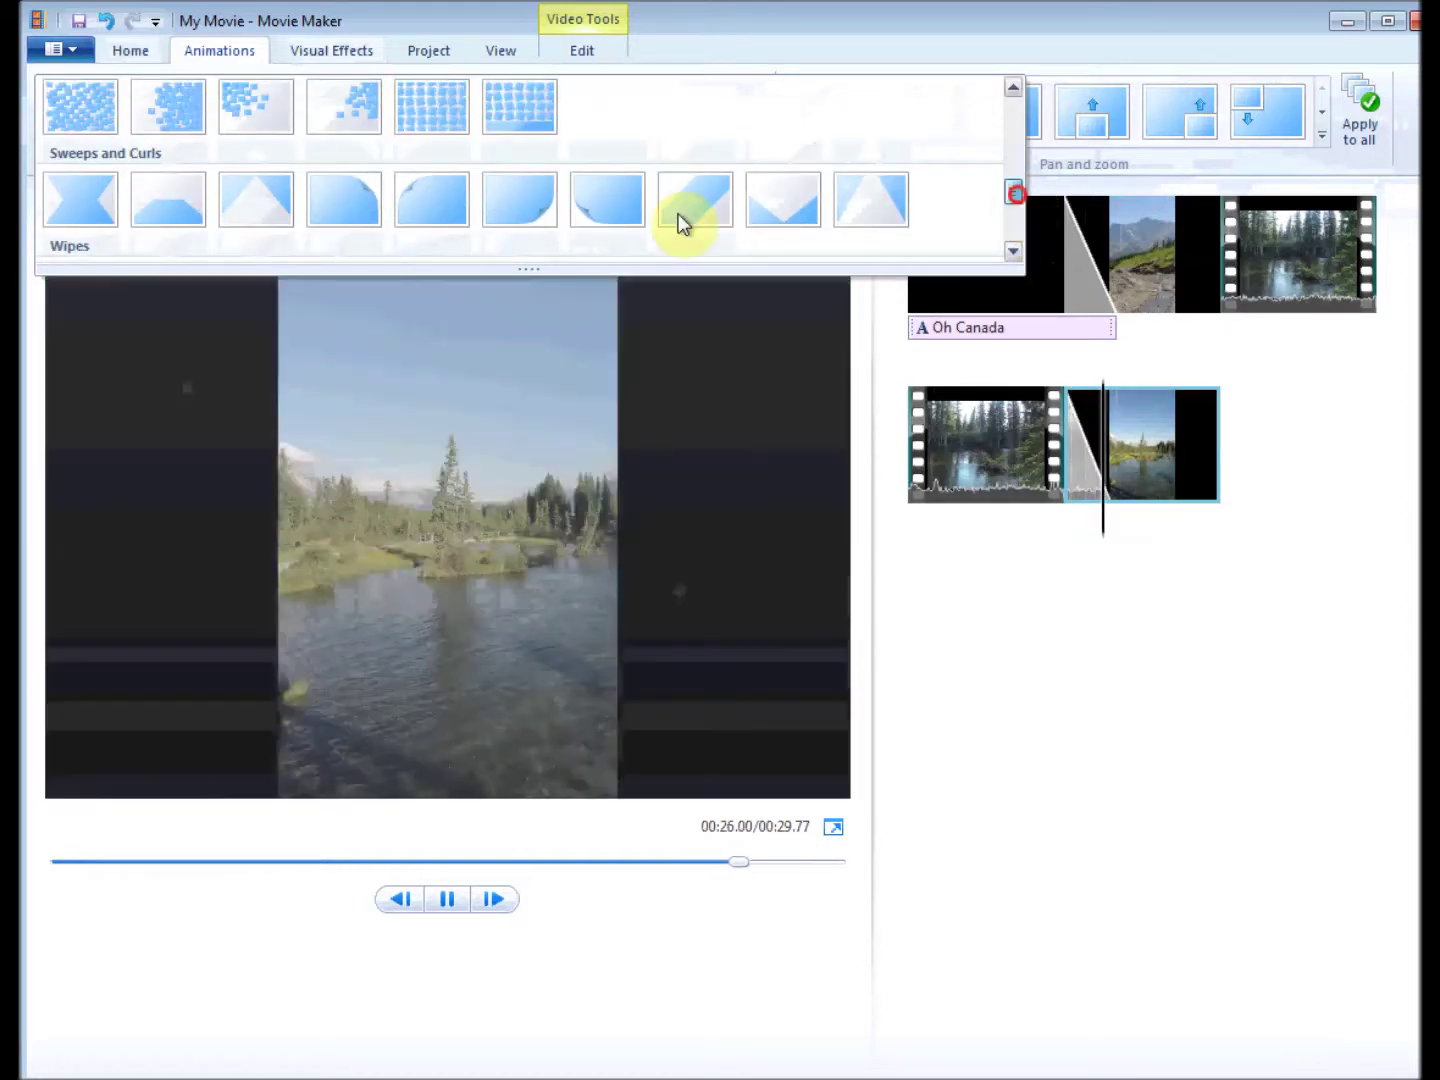
Apply the page-curl transition to the vertical river clip and start previewing it
{"action": "left_click", "coordinate": [575, 213]}
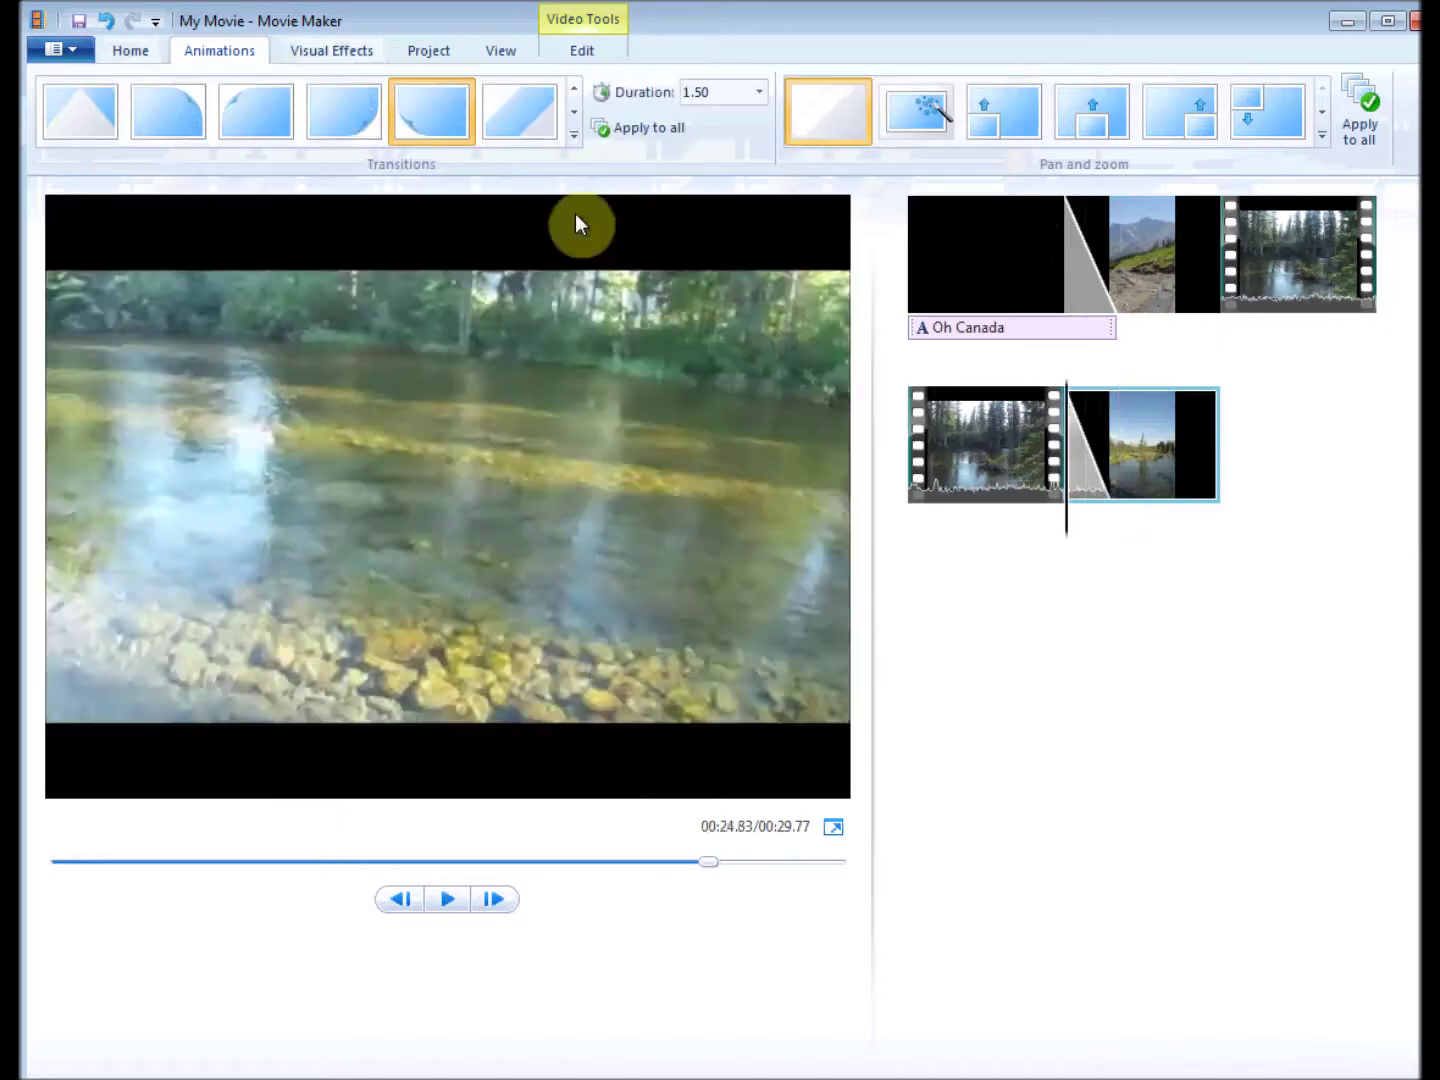
{"action": "left_click", "coordinate": [423, 892]}
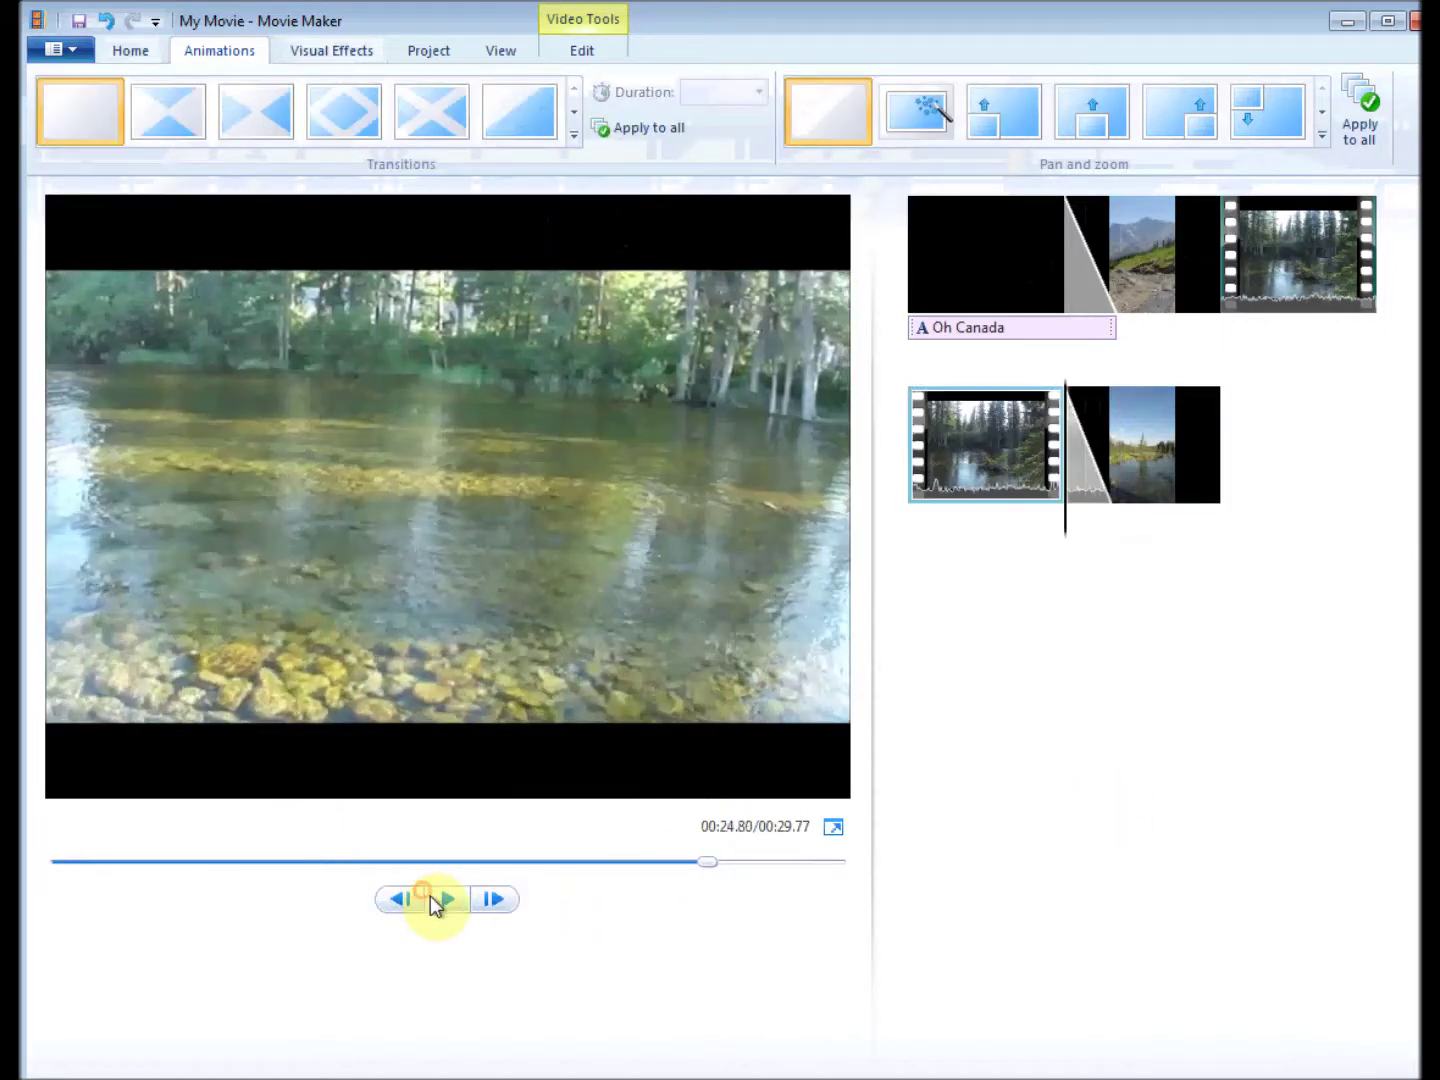
{"action": "left_click", "coordinate": [448, 902]}
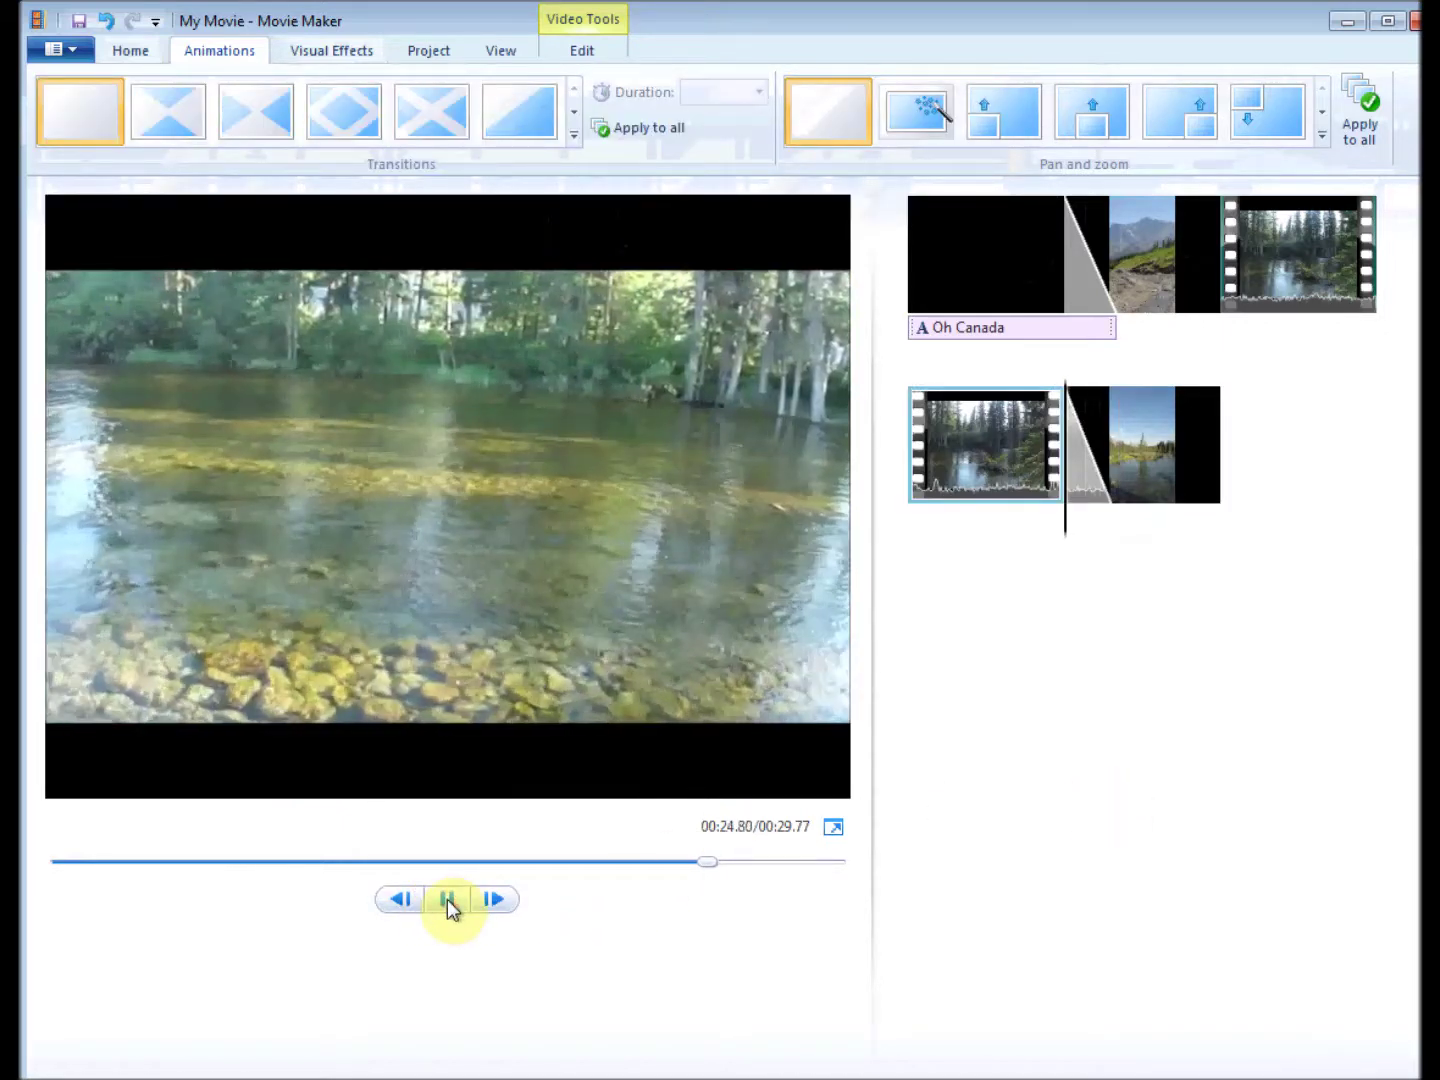
{"action": "left_click", "coordinate": [446, 899]}
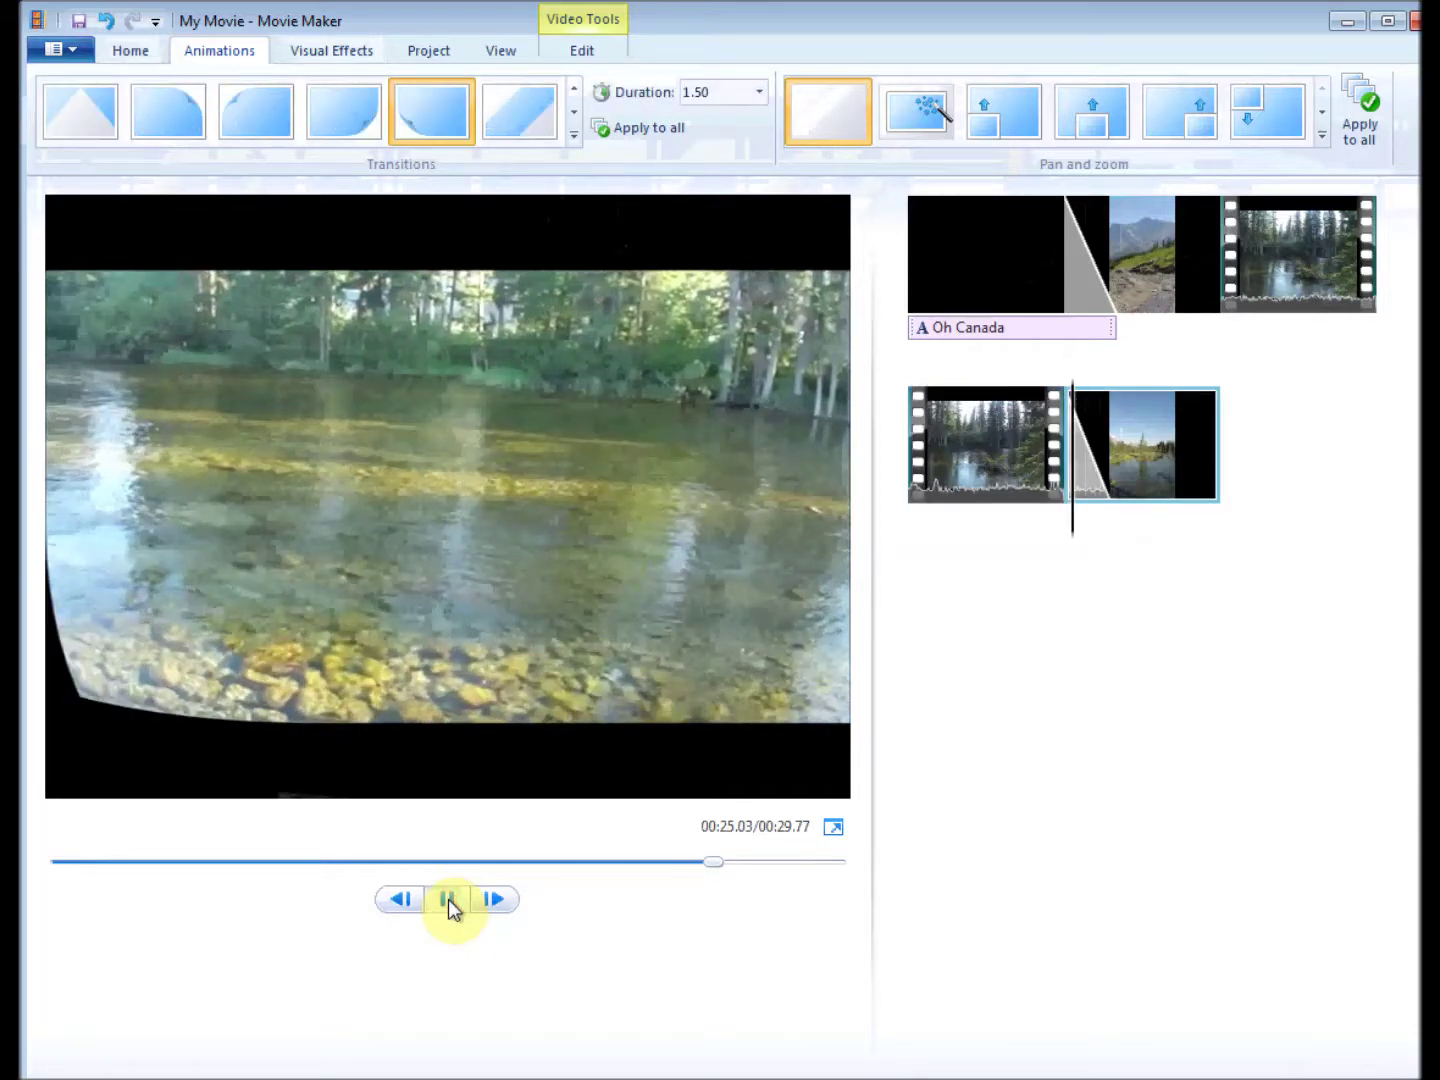
{"action": "left_click", "coordinate": [448, 899]}
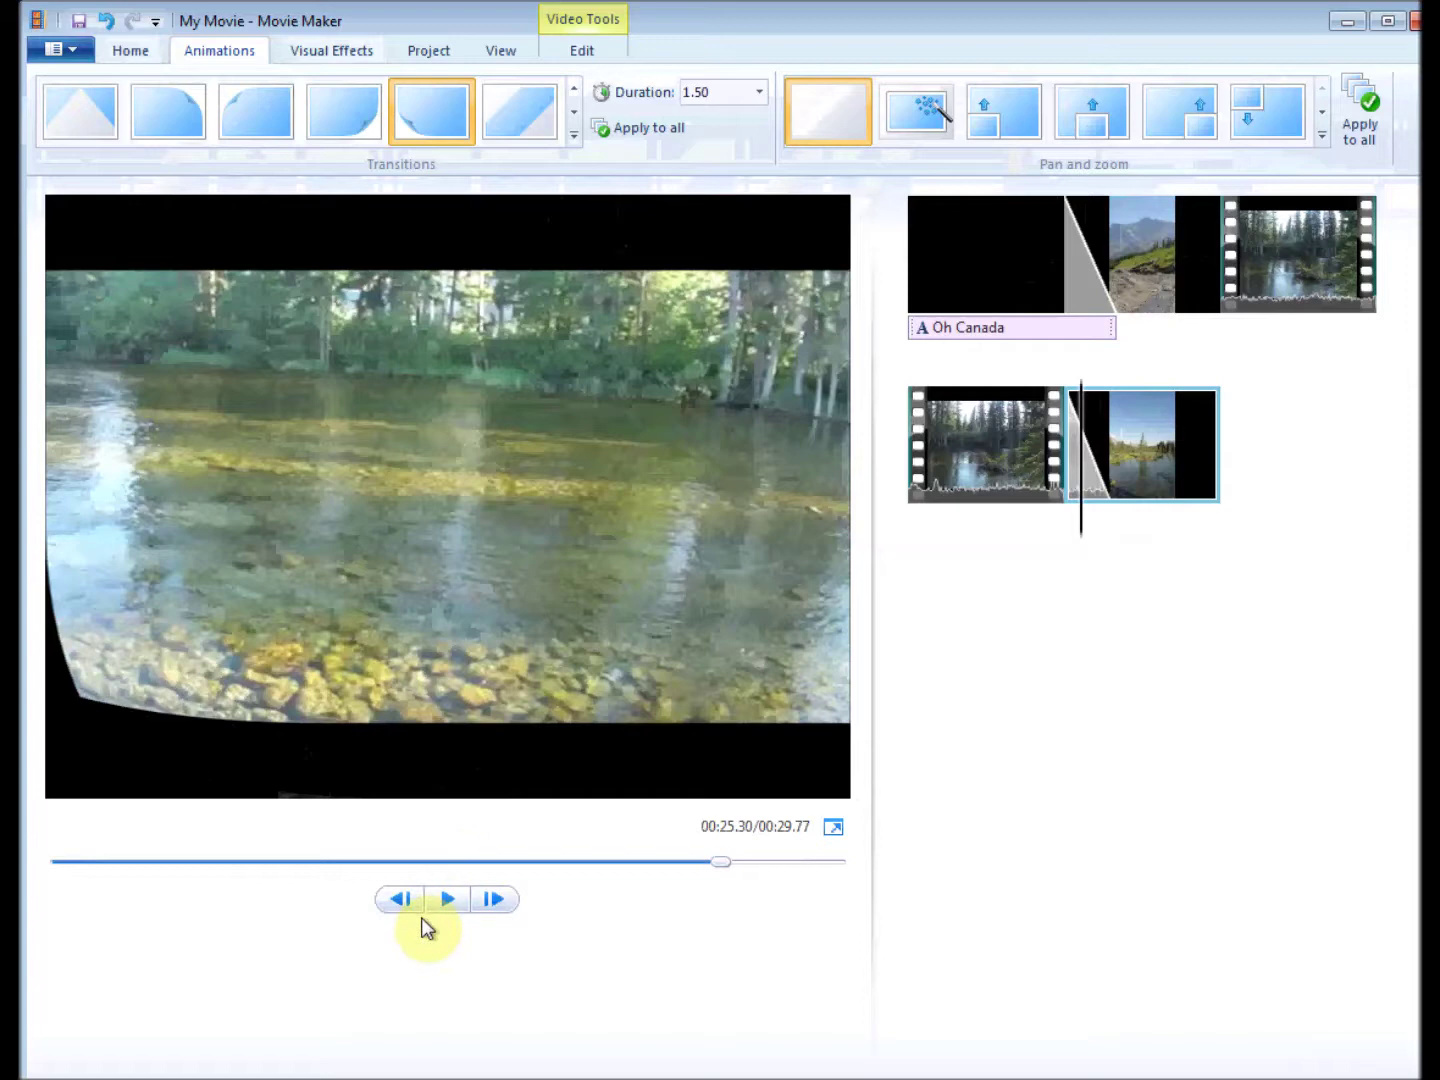
Play the preview through to the 29.77-second end and return to the Home tab
{"action": "left_click", "coordinate": [443, 900]}
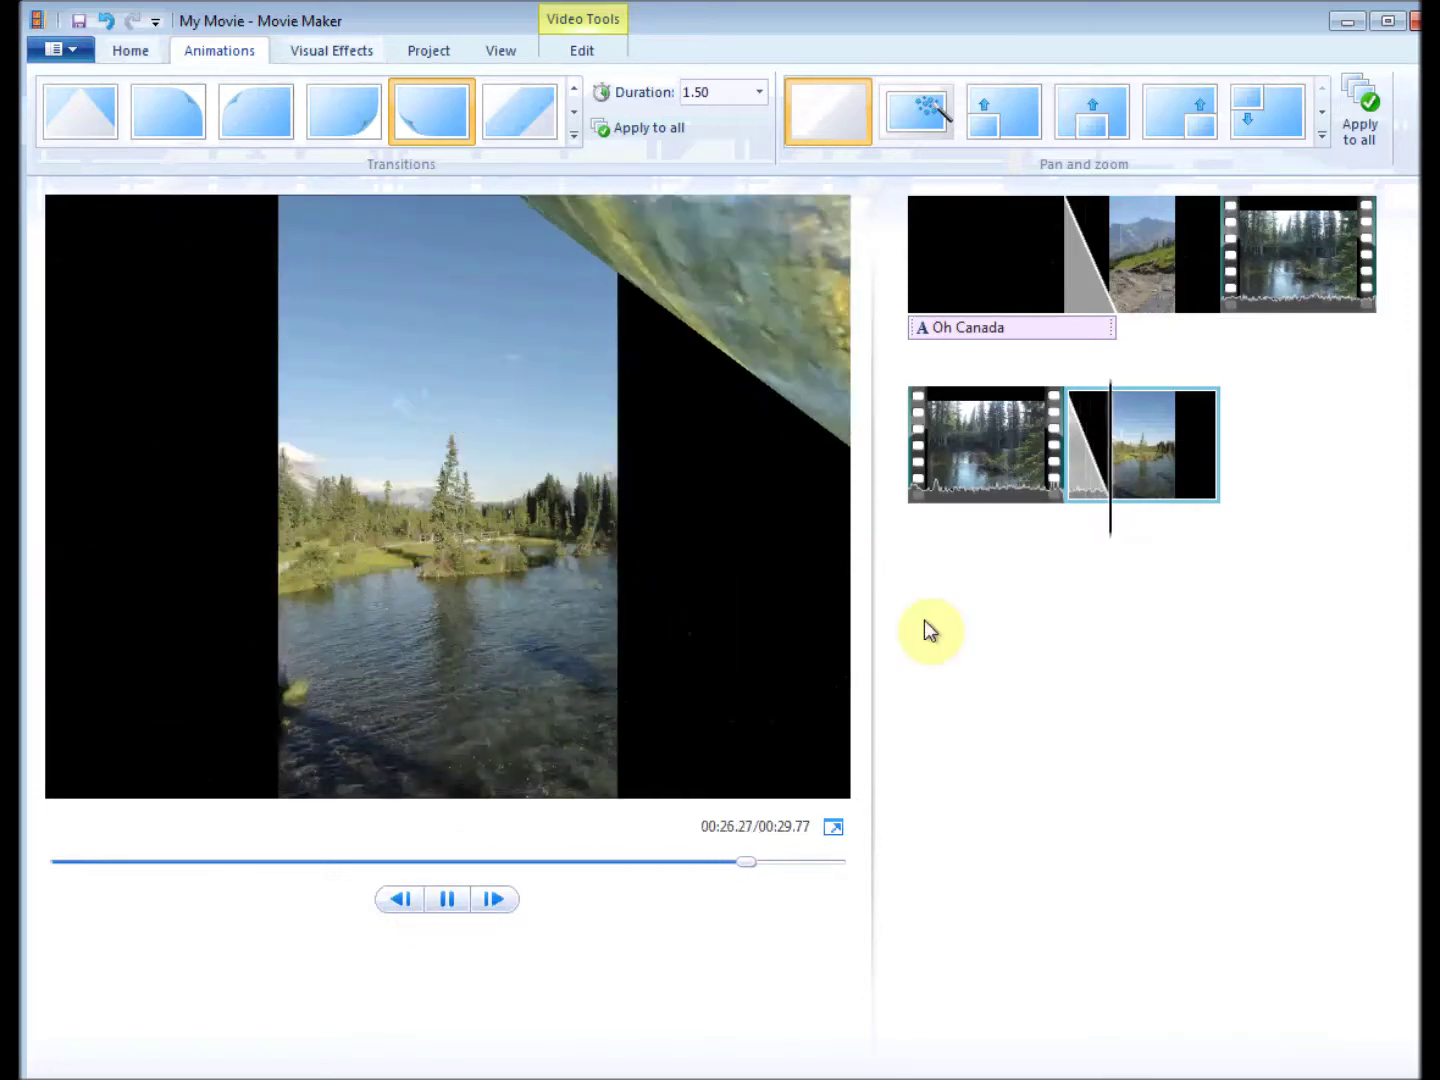
{"action": "left_click", "coordinate": [448, 900]}
{"action": "left_click", "coordinate": [1136, 649]}
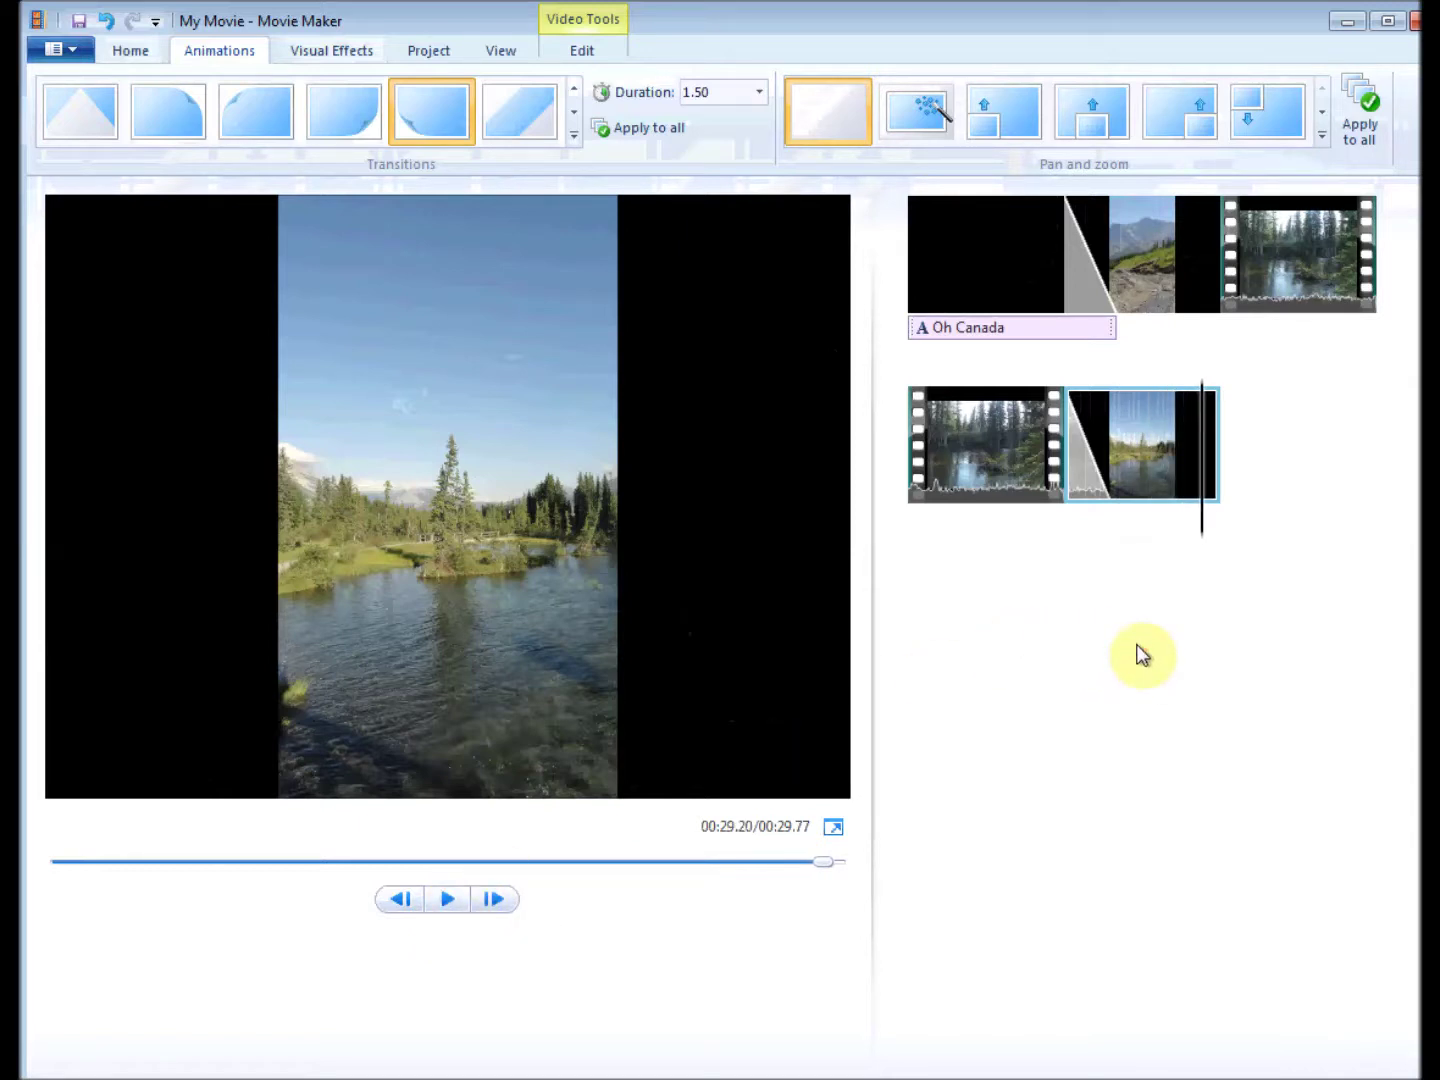
{"action": "left_click", "coordinate": [130, 53]}
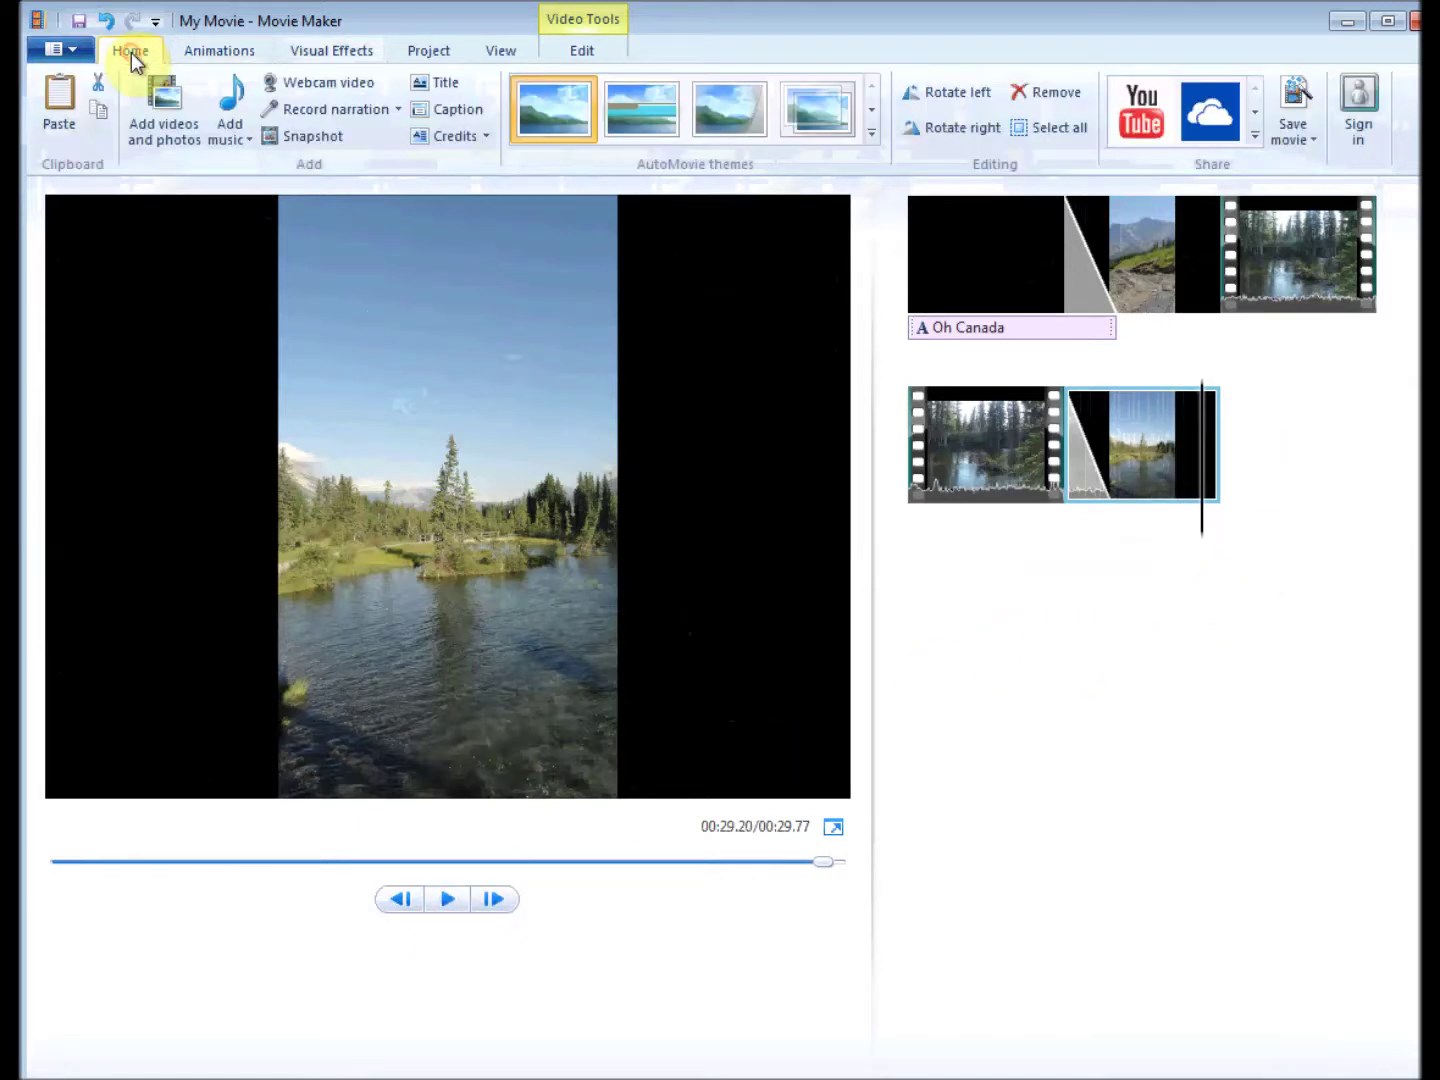
{"action": "left_click", "coordinate": [76, 49]}
Start a high-definition export from the File menu, proposed as My Movie.mp4
{"action": "left_click", "coordinate": [107, 193]}
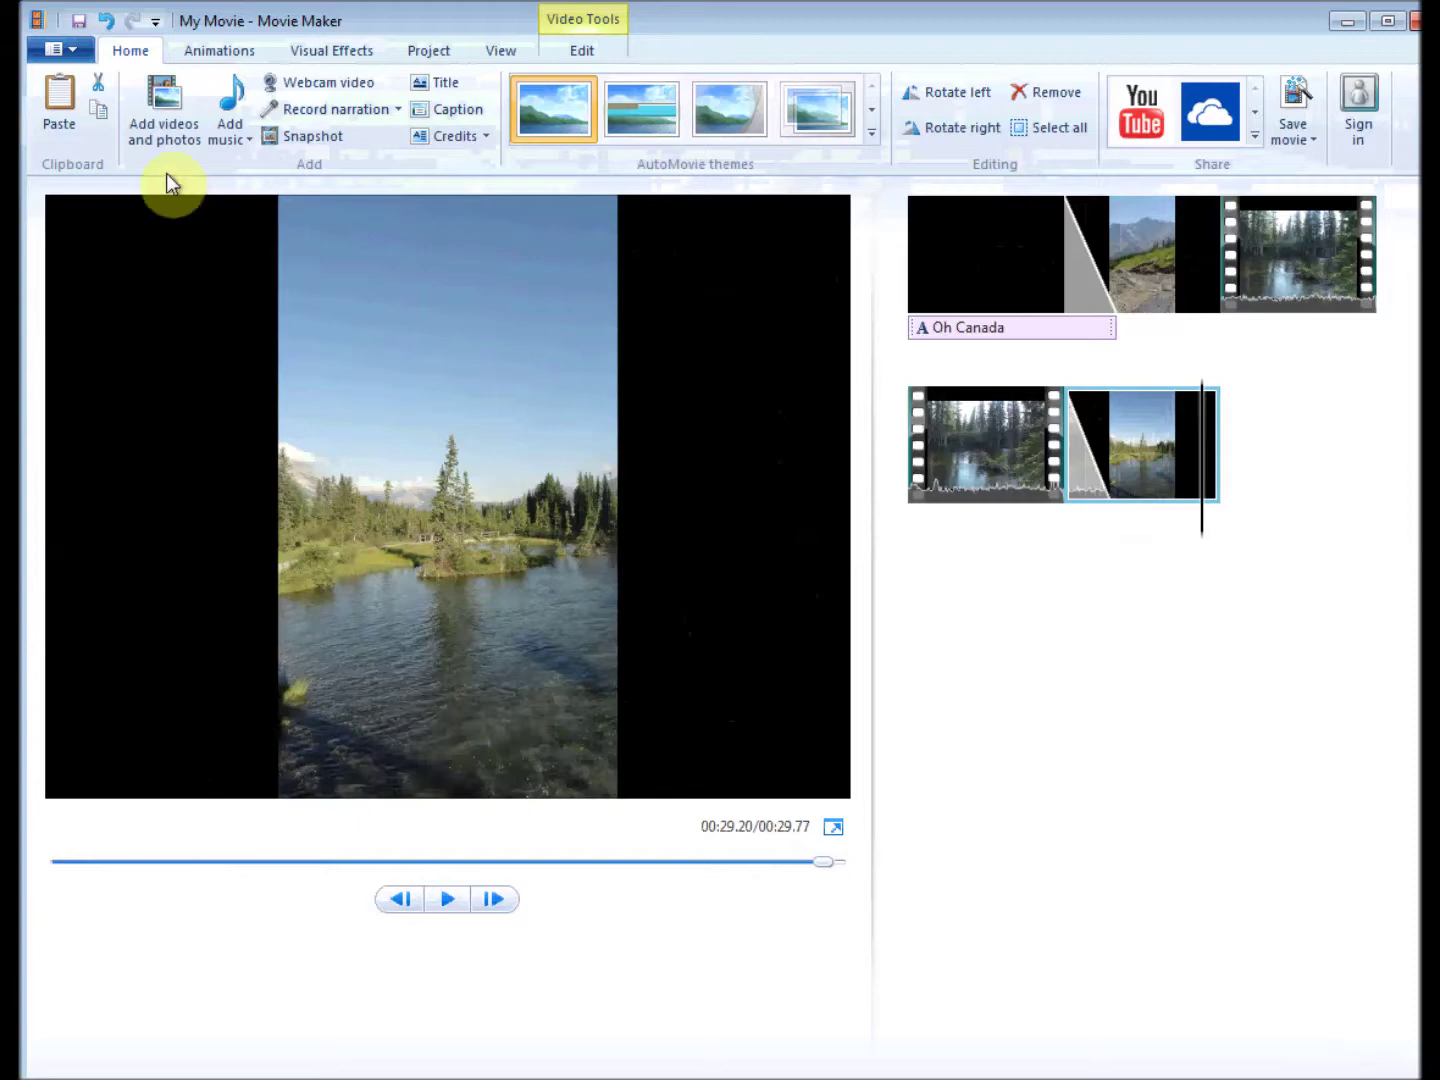
{"action": "left_click", "coordinate": [85, 56]}
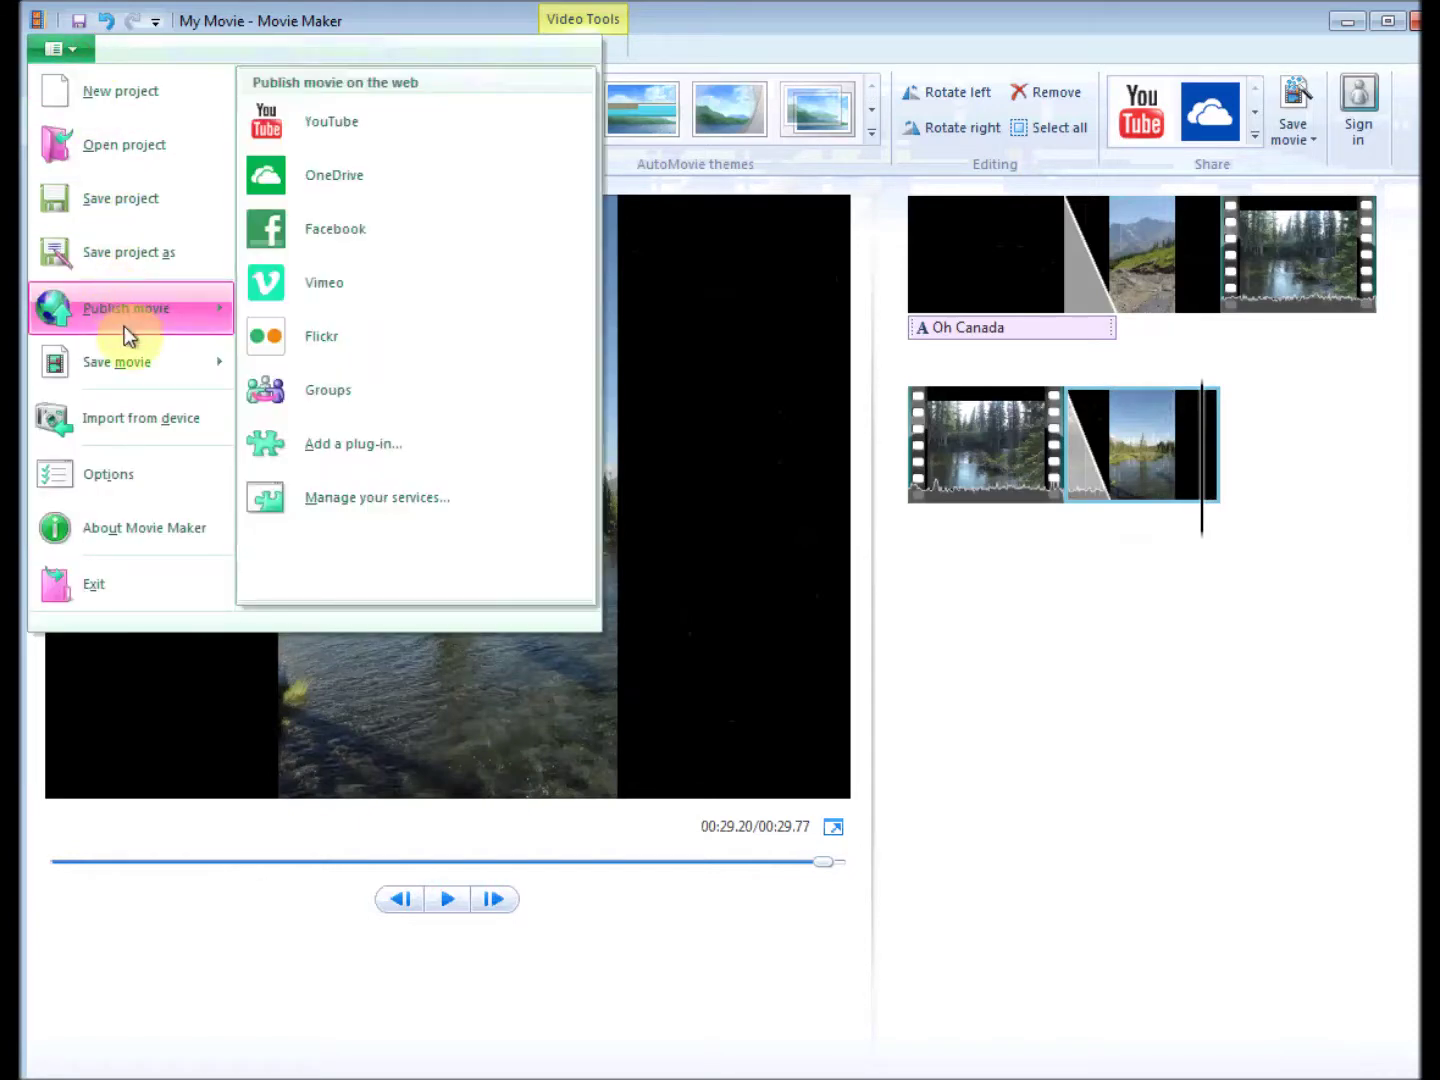
{"action": "mouse_move", "coordinate": [117, 361]}
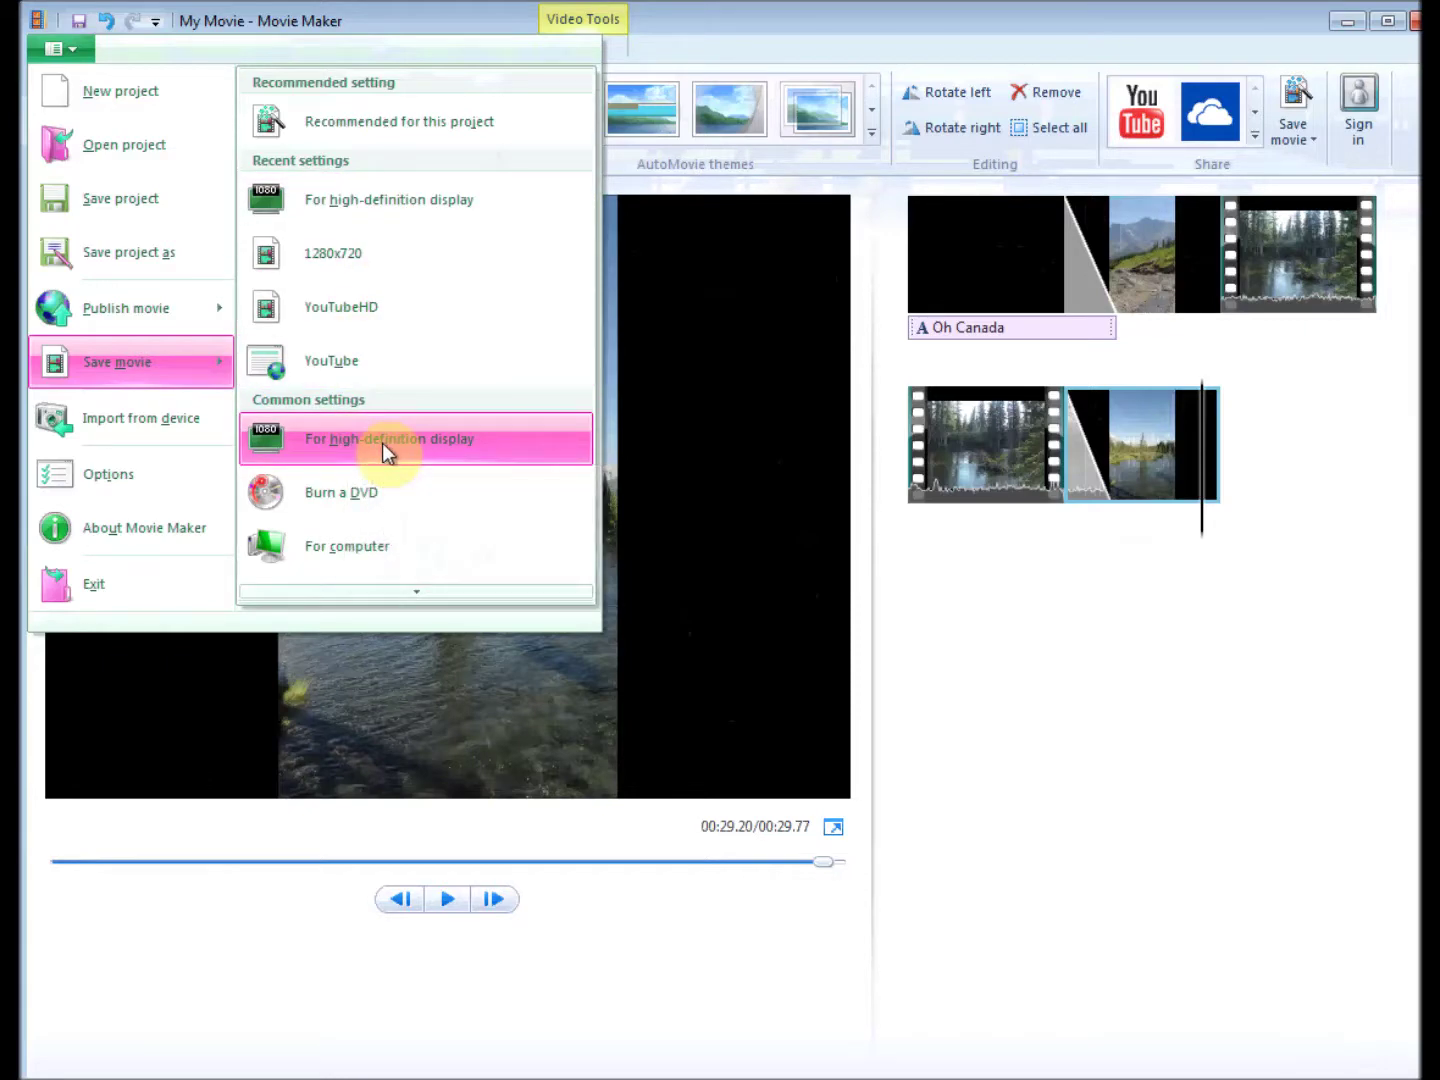
{"action": "left_click", "coordinate": [383, 444]}
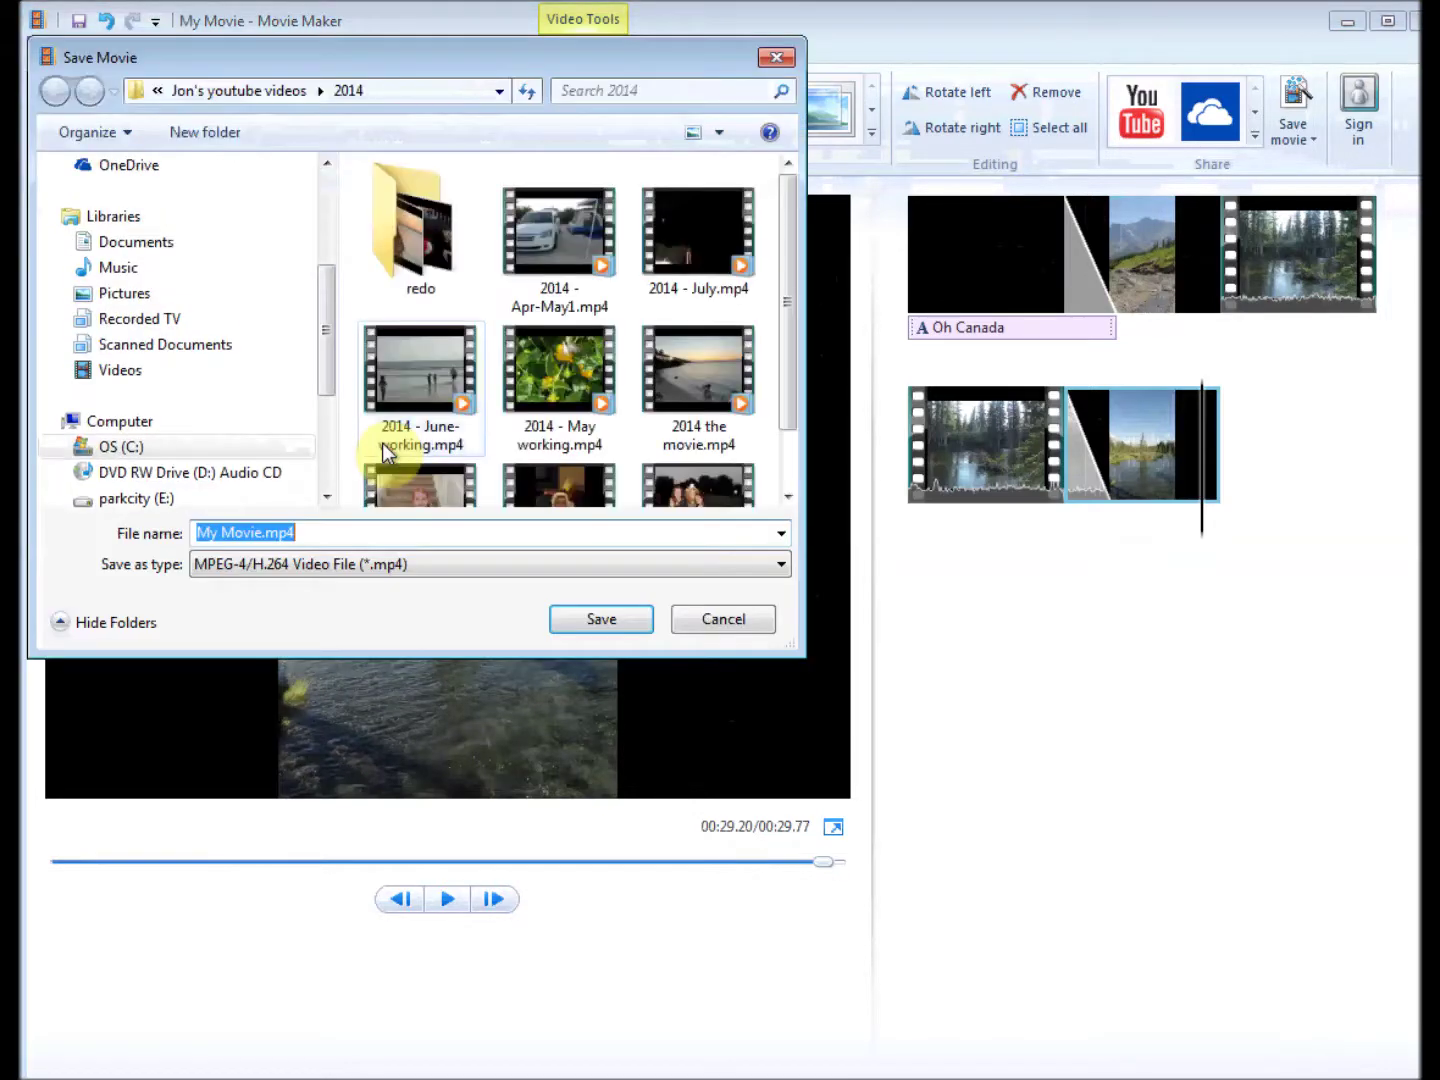
{"action": "left_click", "coordinate": [203, 91]}
Save to MovieMaker Basics as 'Oh Canada', keeping MPEG-4/H.264 format
{"action": "double_click", "coordinate": [442, 199]}
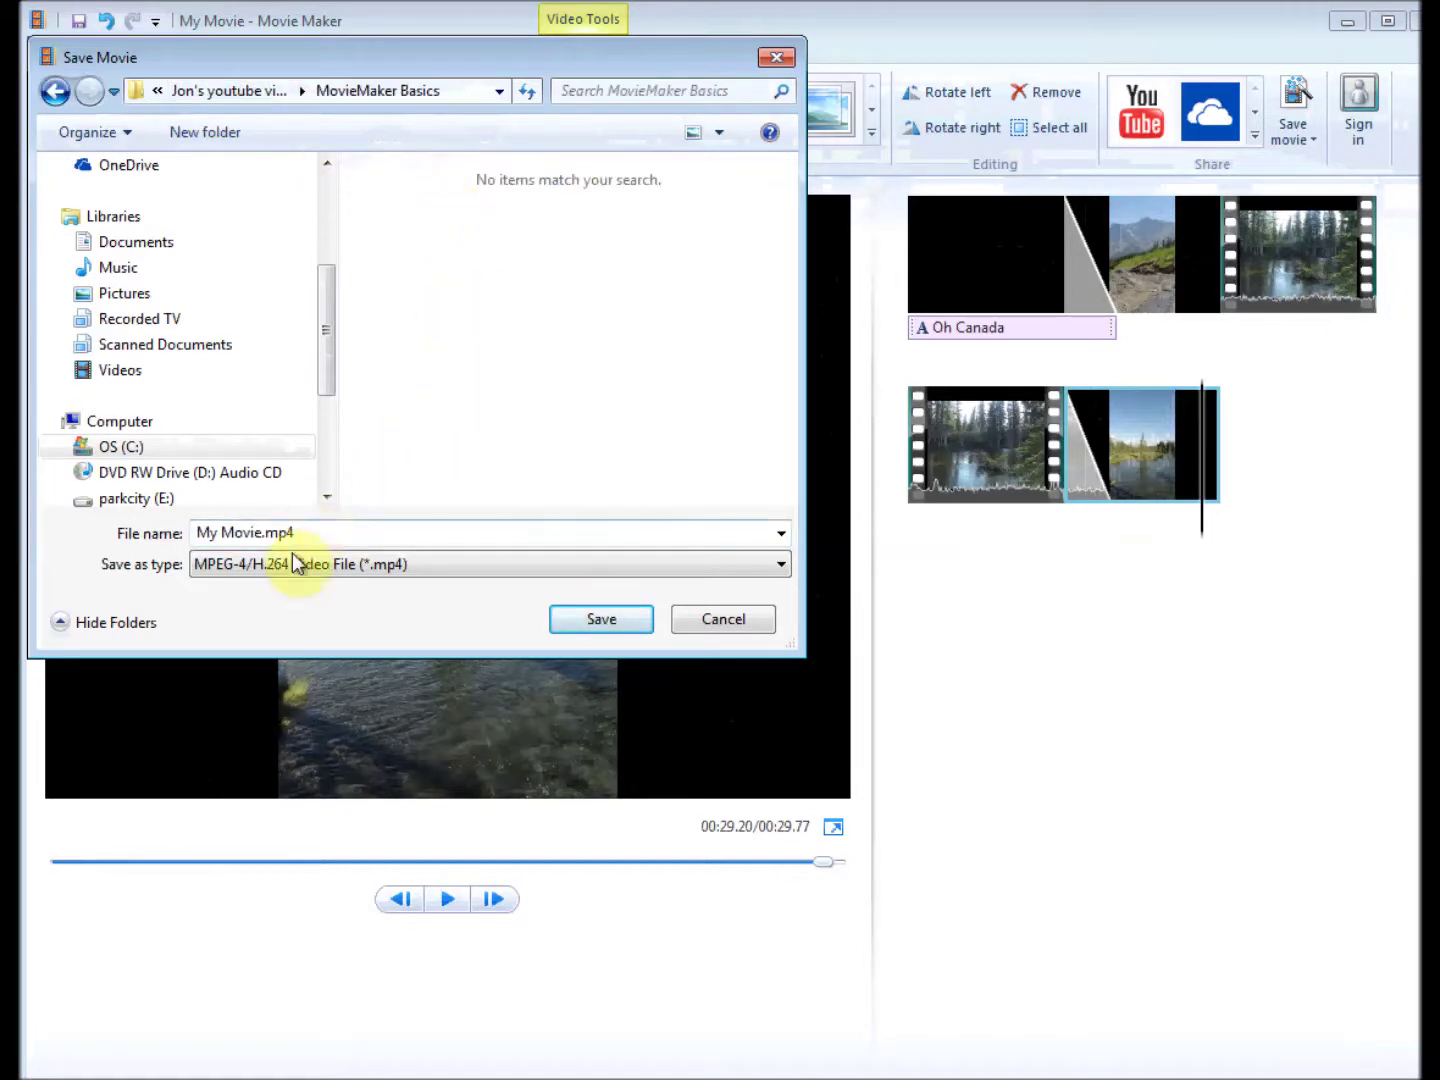
{"action": "left_click_drag", "start_coordinate": [305, 533], "coordinate": [175, 538]}
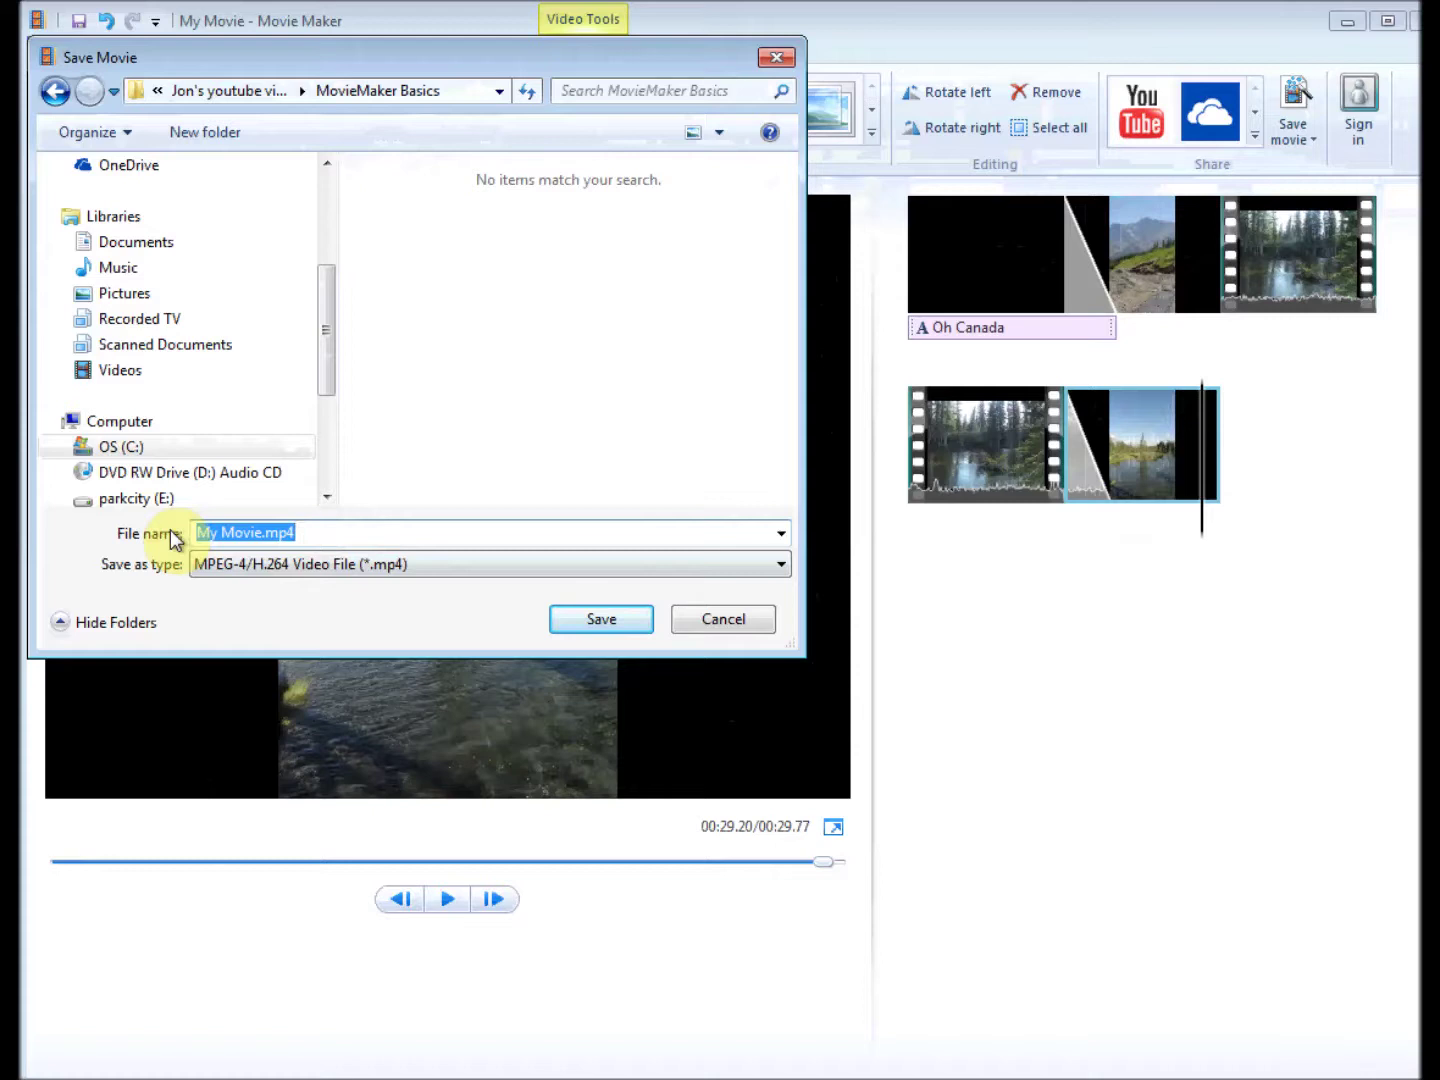
{"action": "type", "text": "Oh Canada"}
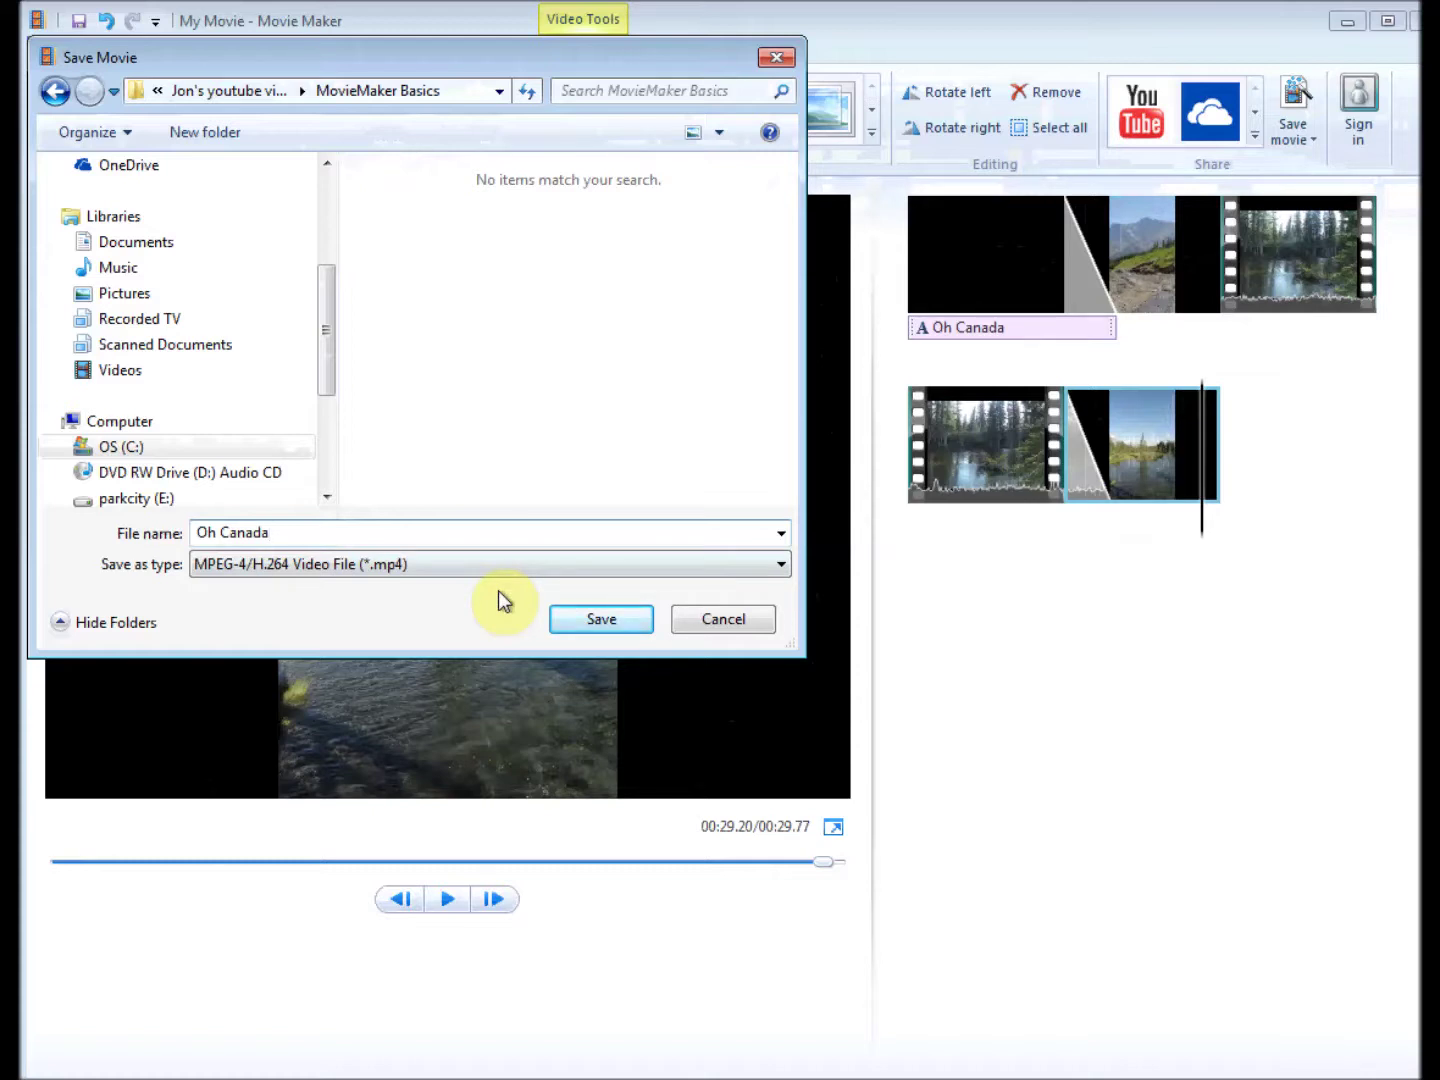
{"action": "left_click", "coordinate": [528, 568]}
{"action": "left_click", "coordinate": [534, 571]}
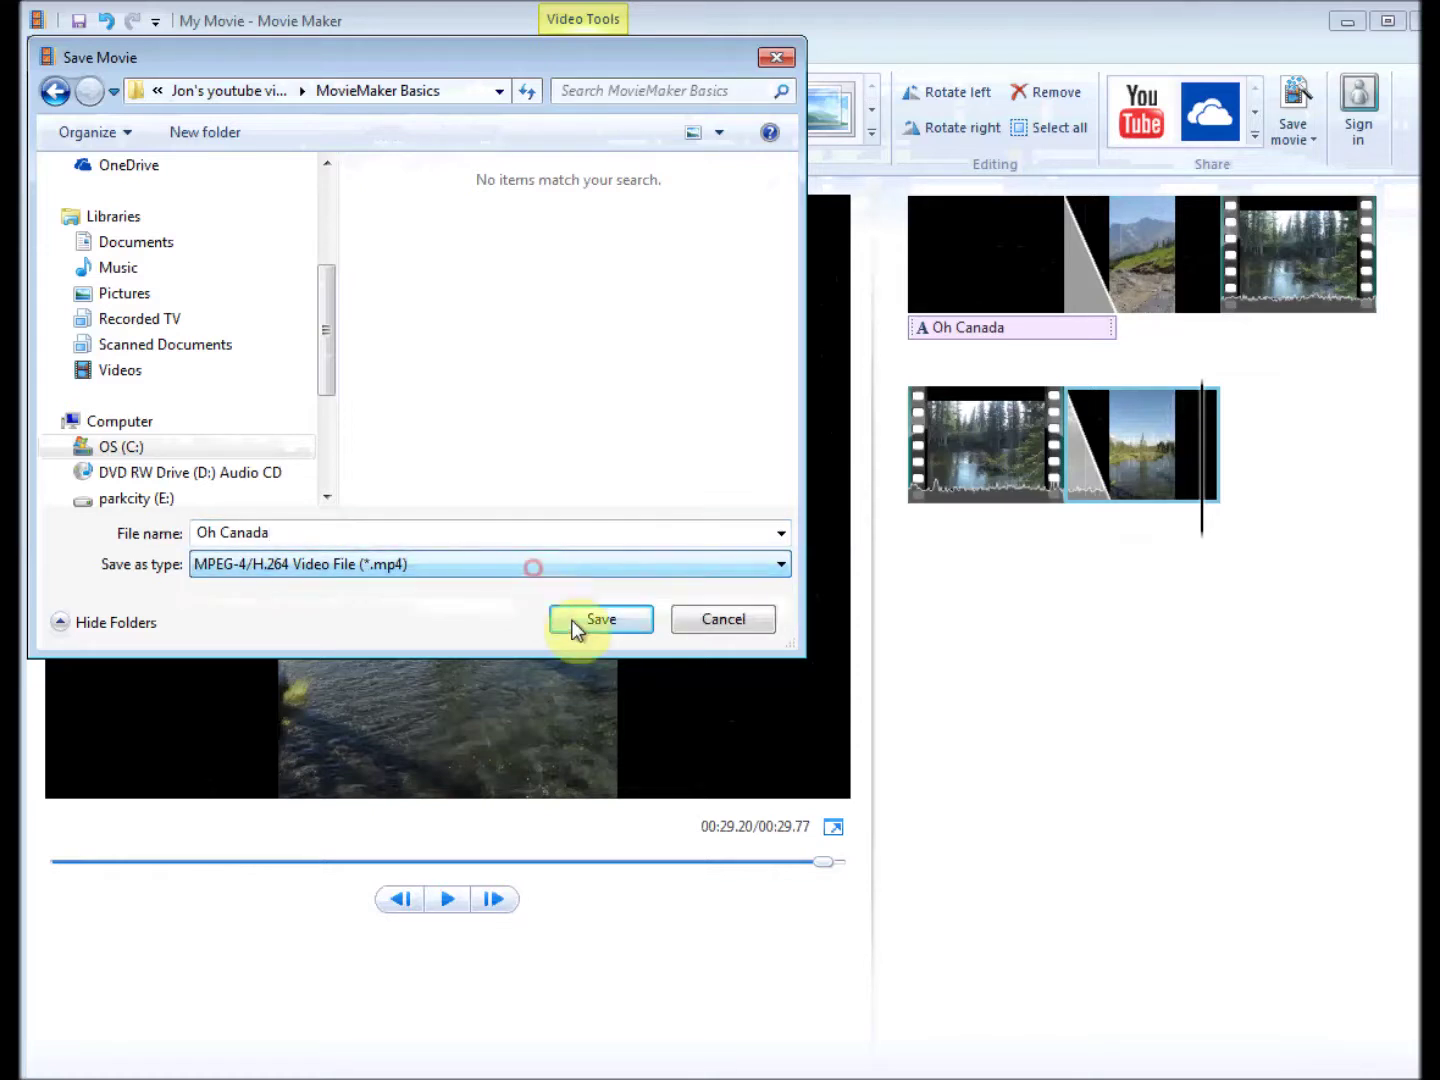
{"action": "left_click", "coordinate": [584, 622]}
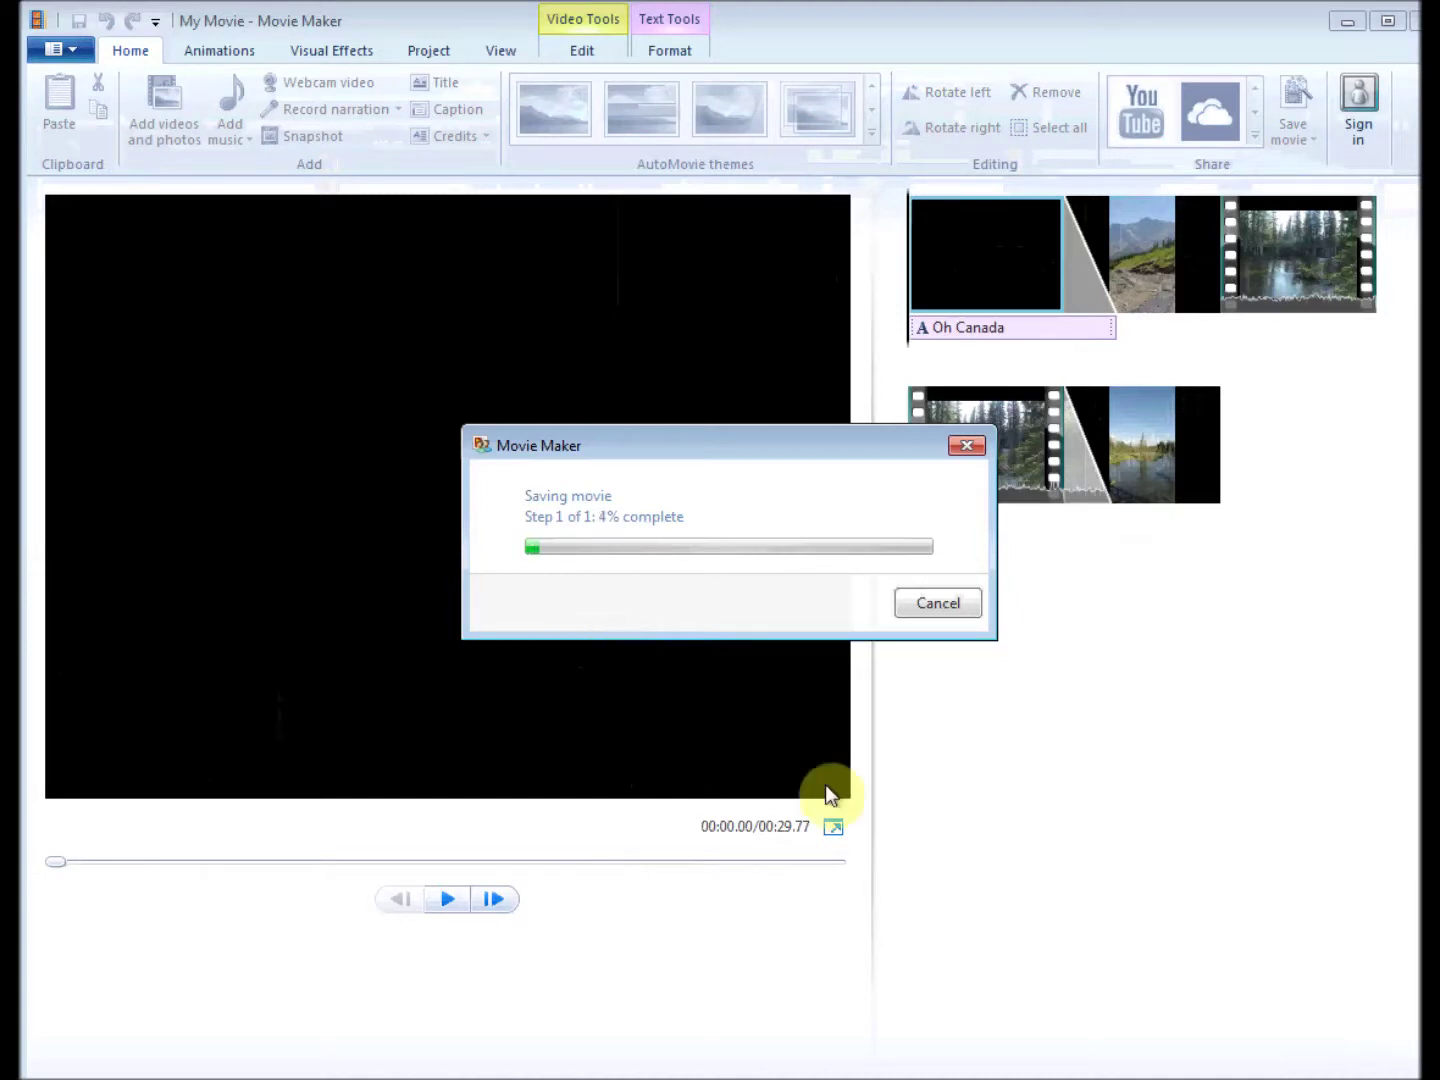
Let the Oh Canada.mp4 export finish, then stop the screen recorder from the tray
{"action": "right_click", "coordinate": [1209, 1075]}
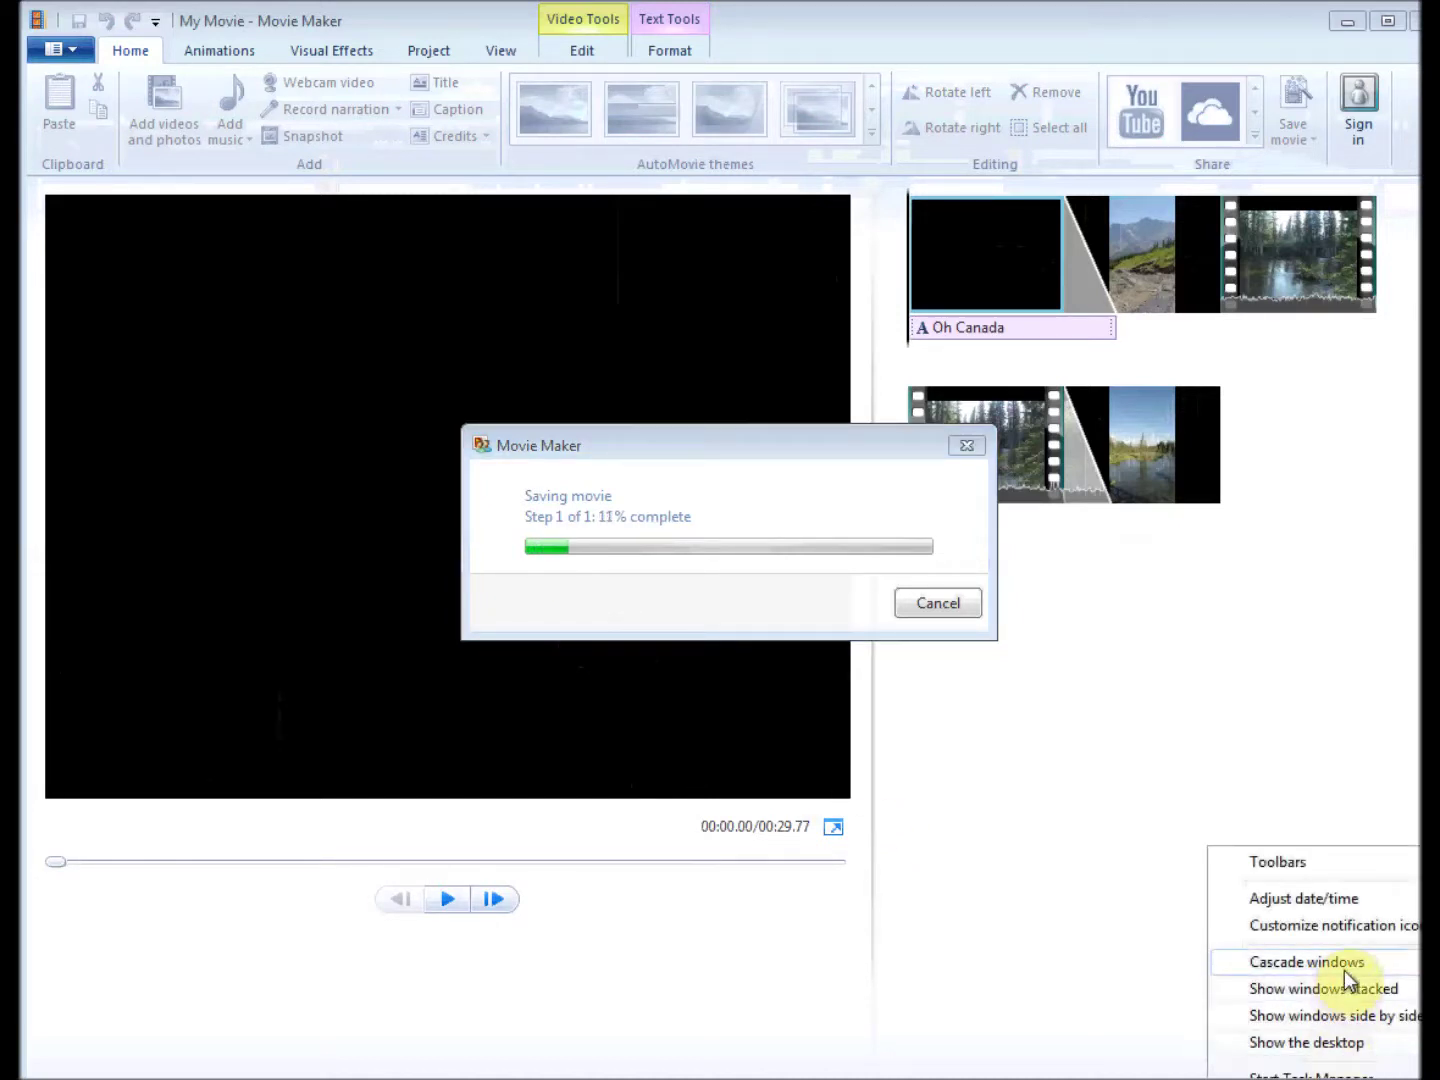
{"action": "left_click", "coordinate": [1317, 1079]}
{"action": "left_click", "coordinate": [1316, 1079]}
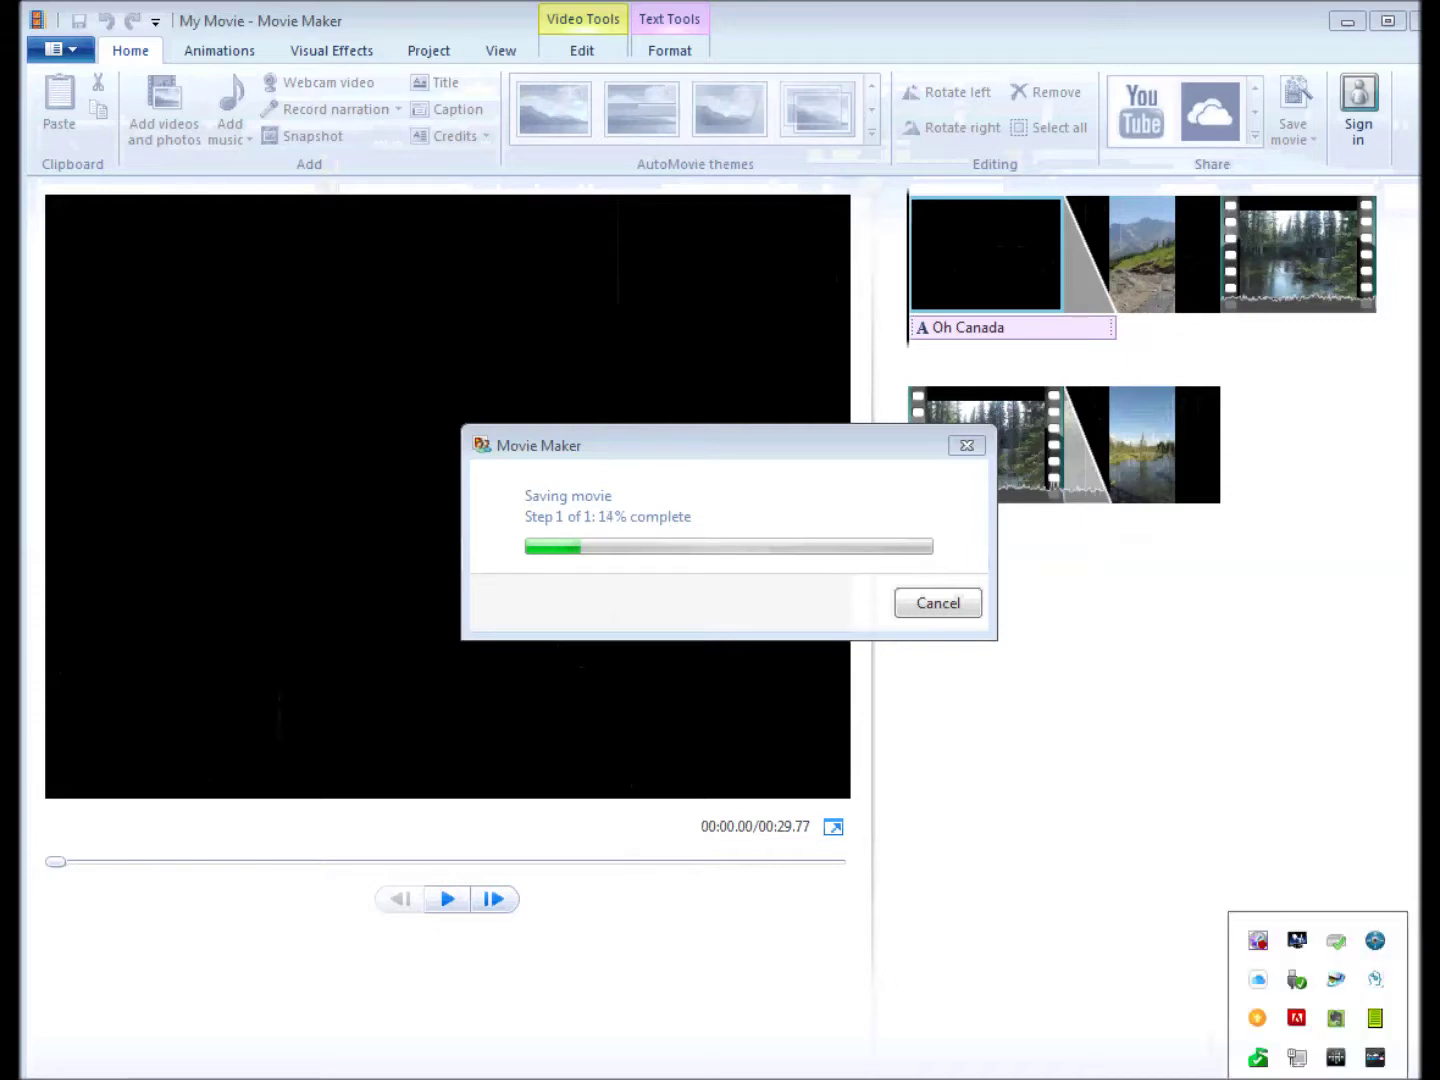
{"action": "right_click", "coordinate": [1257, 941]}
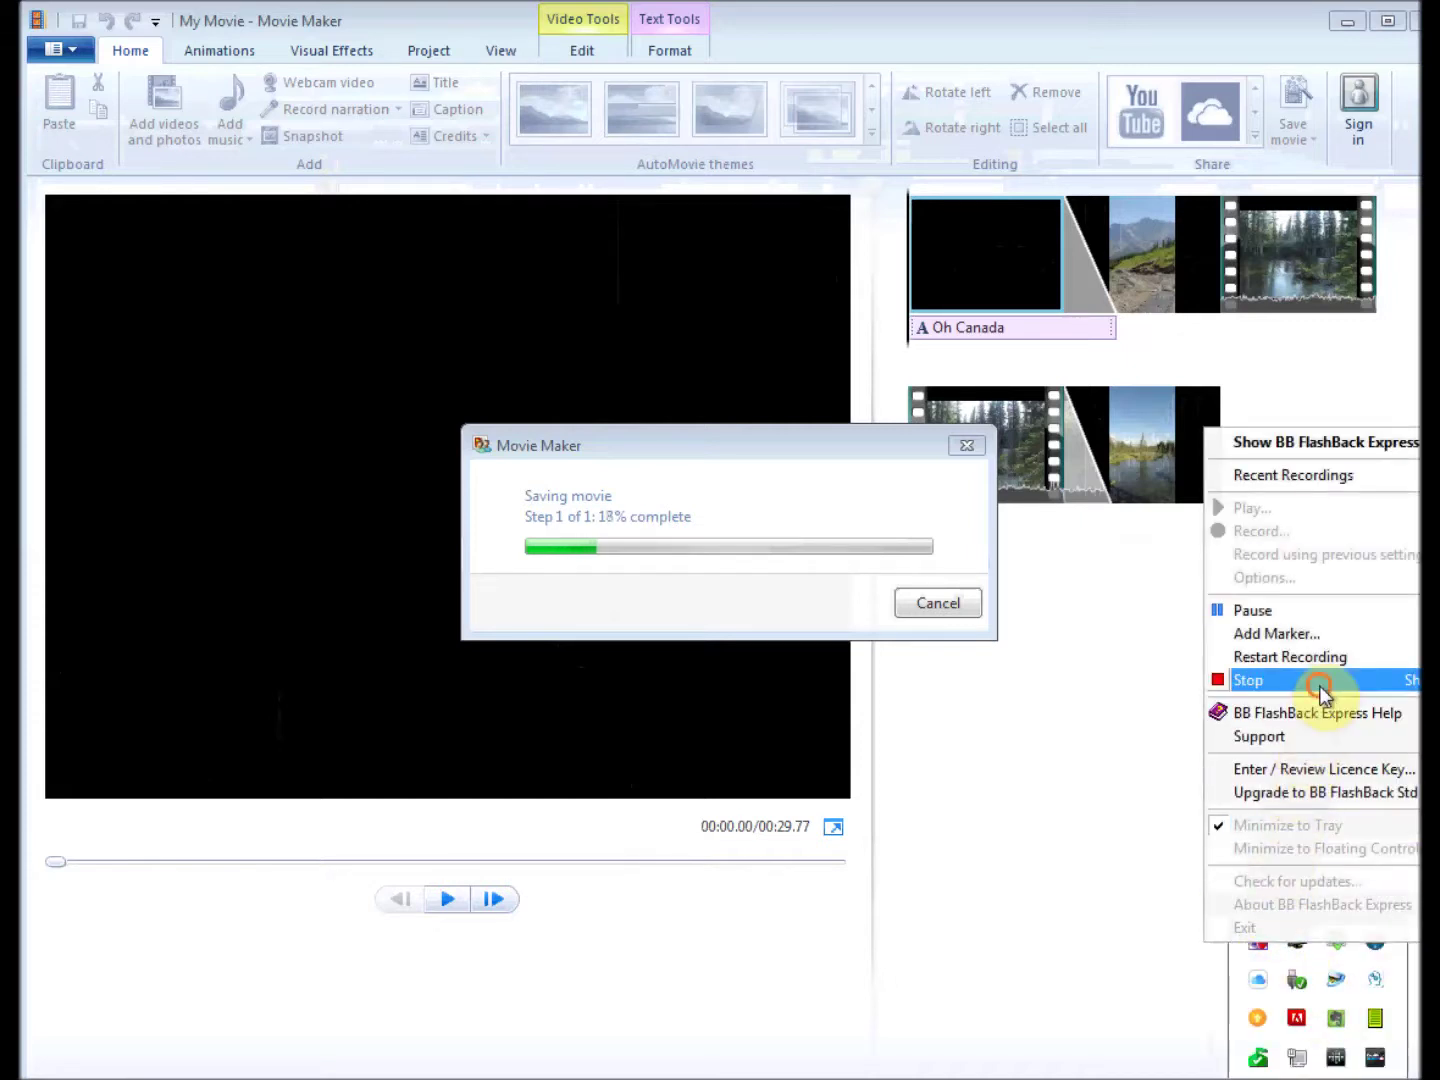
{"action": "left_click", "coordinate": [1315, 682]}
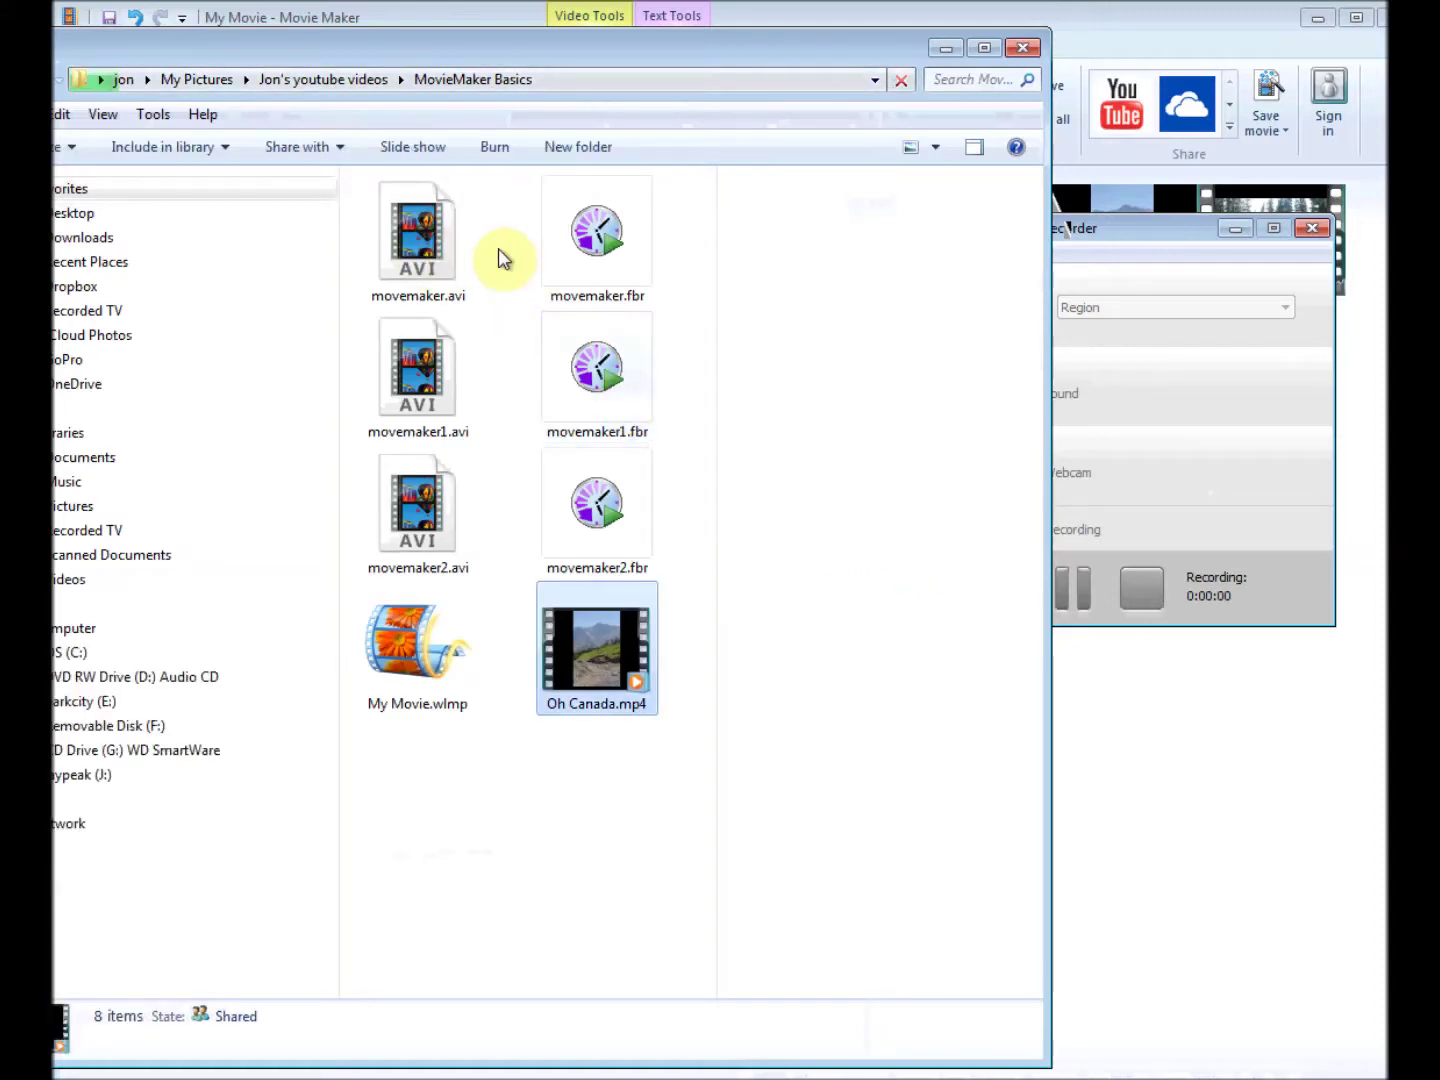
Check Oh Canada.mp4 (29 s, 1440×1080, 39.1 MB) and My Movie.wlmp, then restore Movie Maker
{"action": "left_click", "coordinate": [607, 621]}
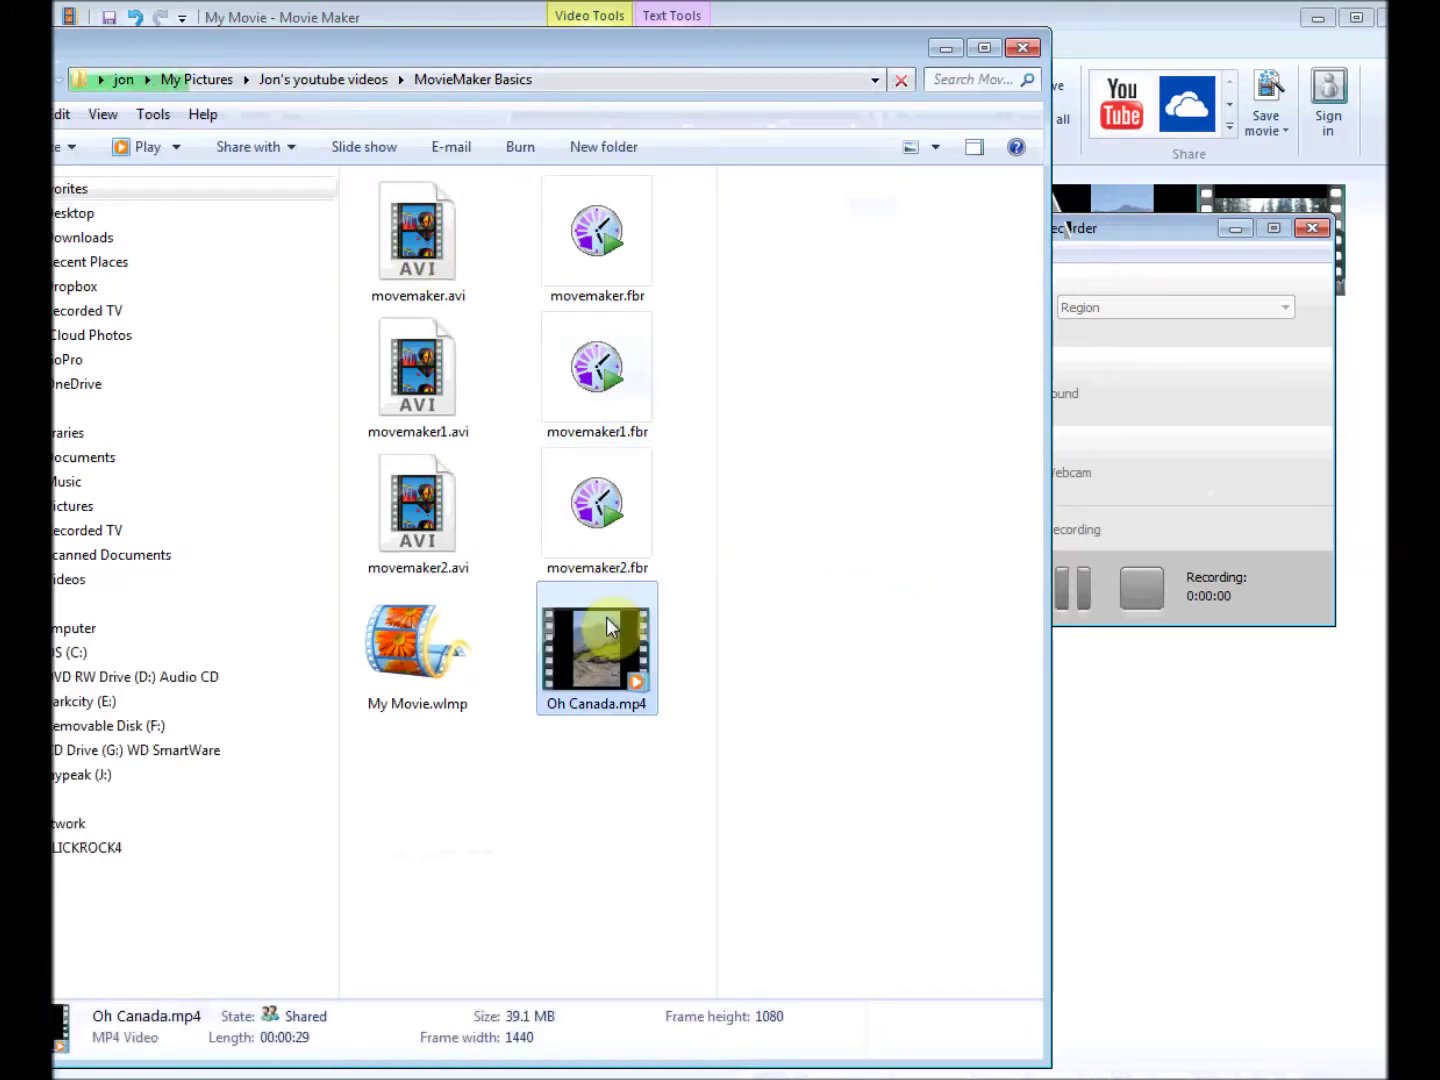
{"action": "left_click", "coordinate": [447, 658]}
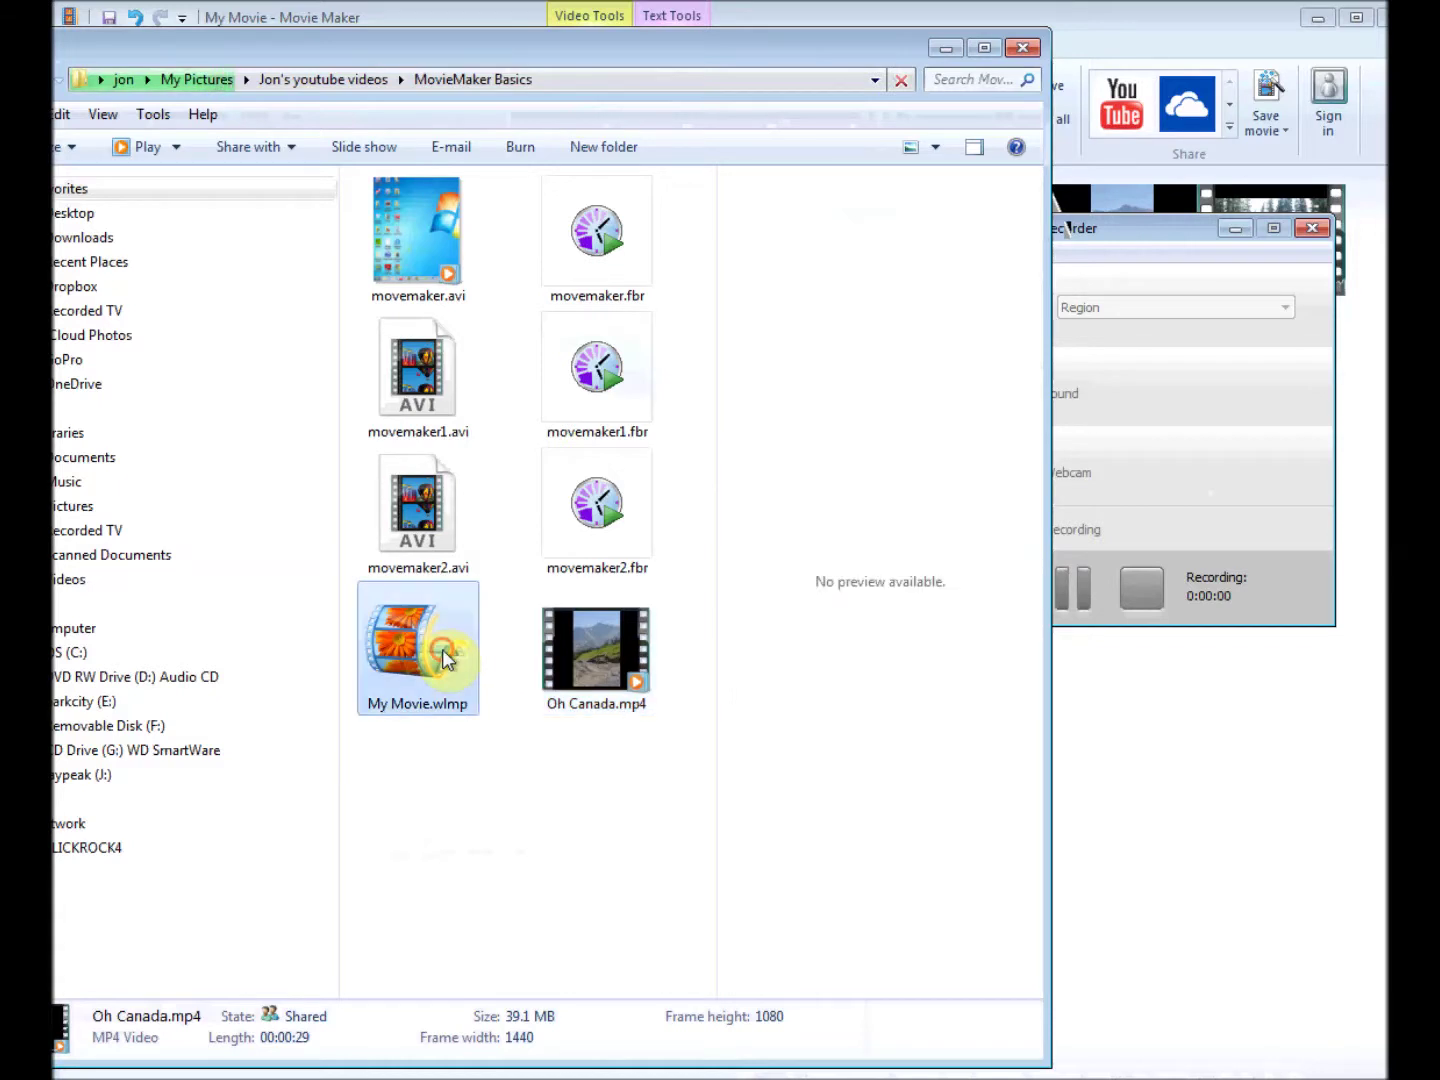
{"action": "left_click", "coordinate": [585, 677]}
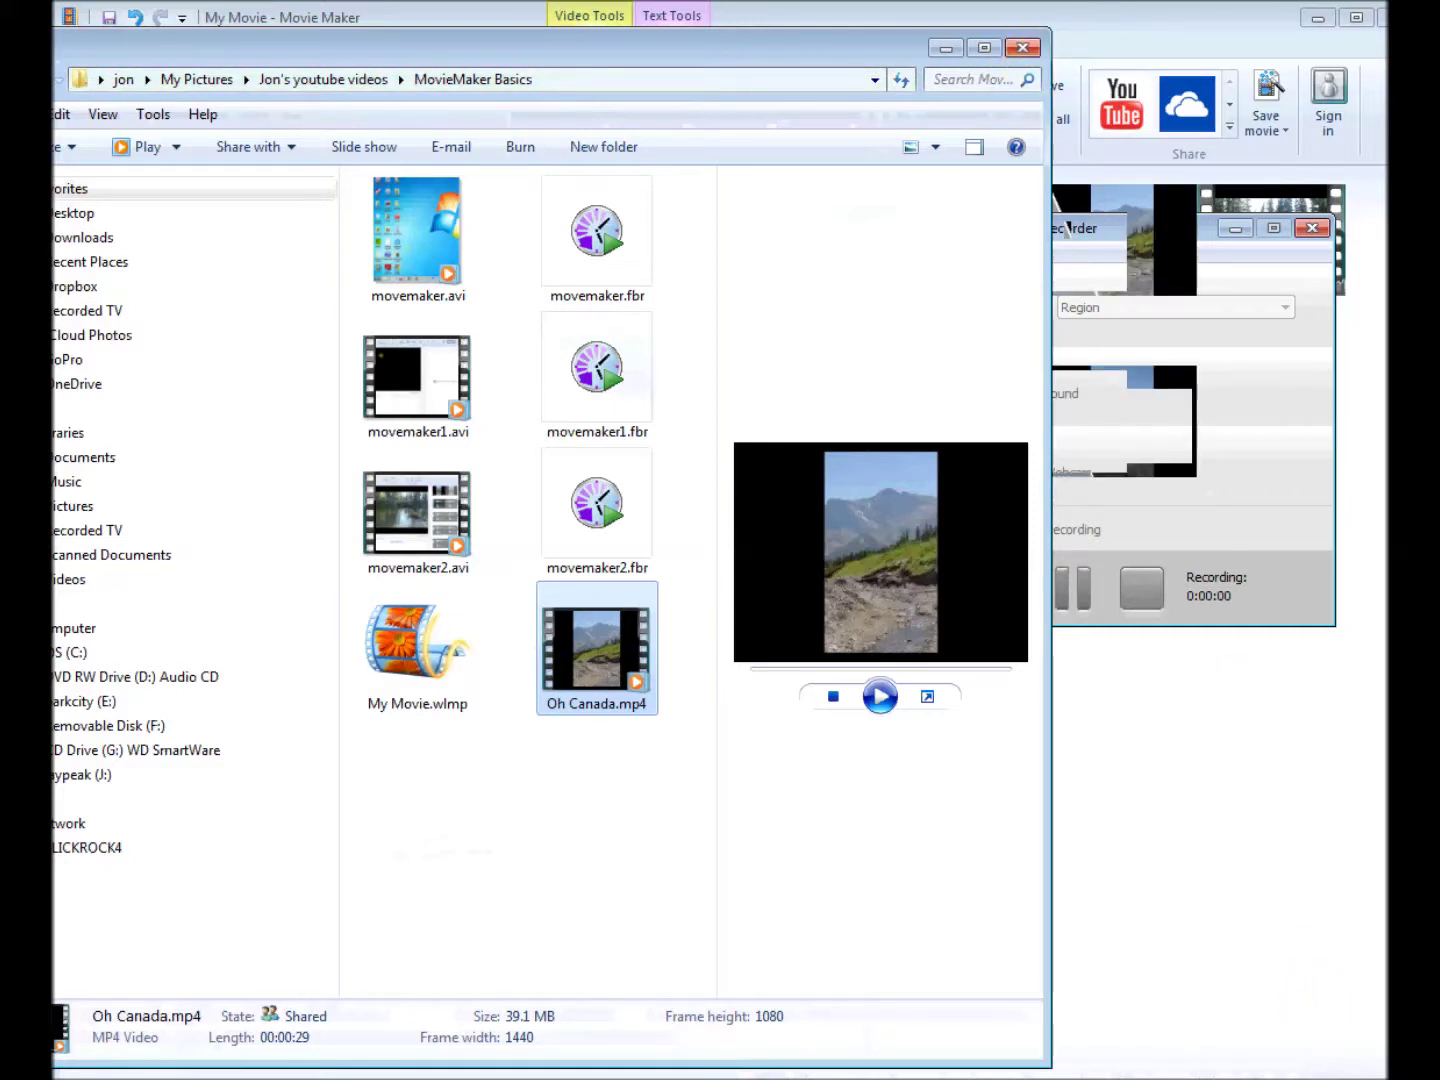
{"action": "left_click", "coordinate": [1290, 1075]}
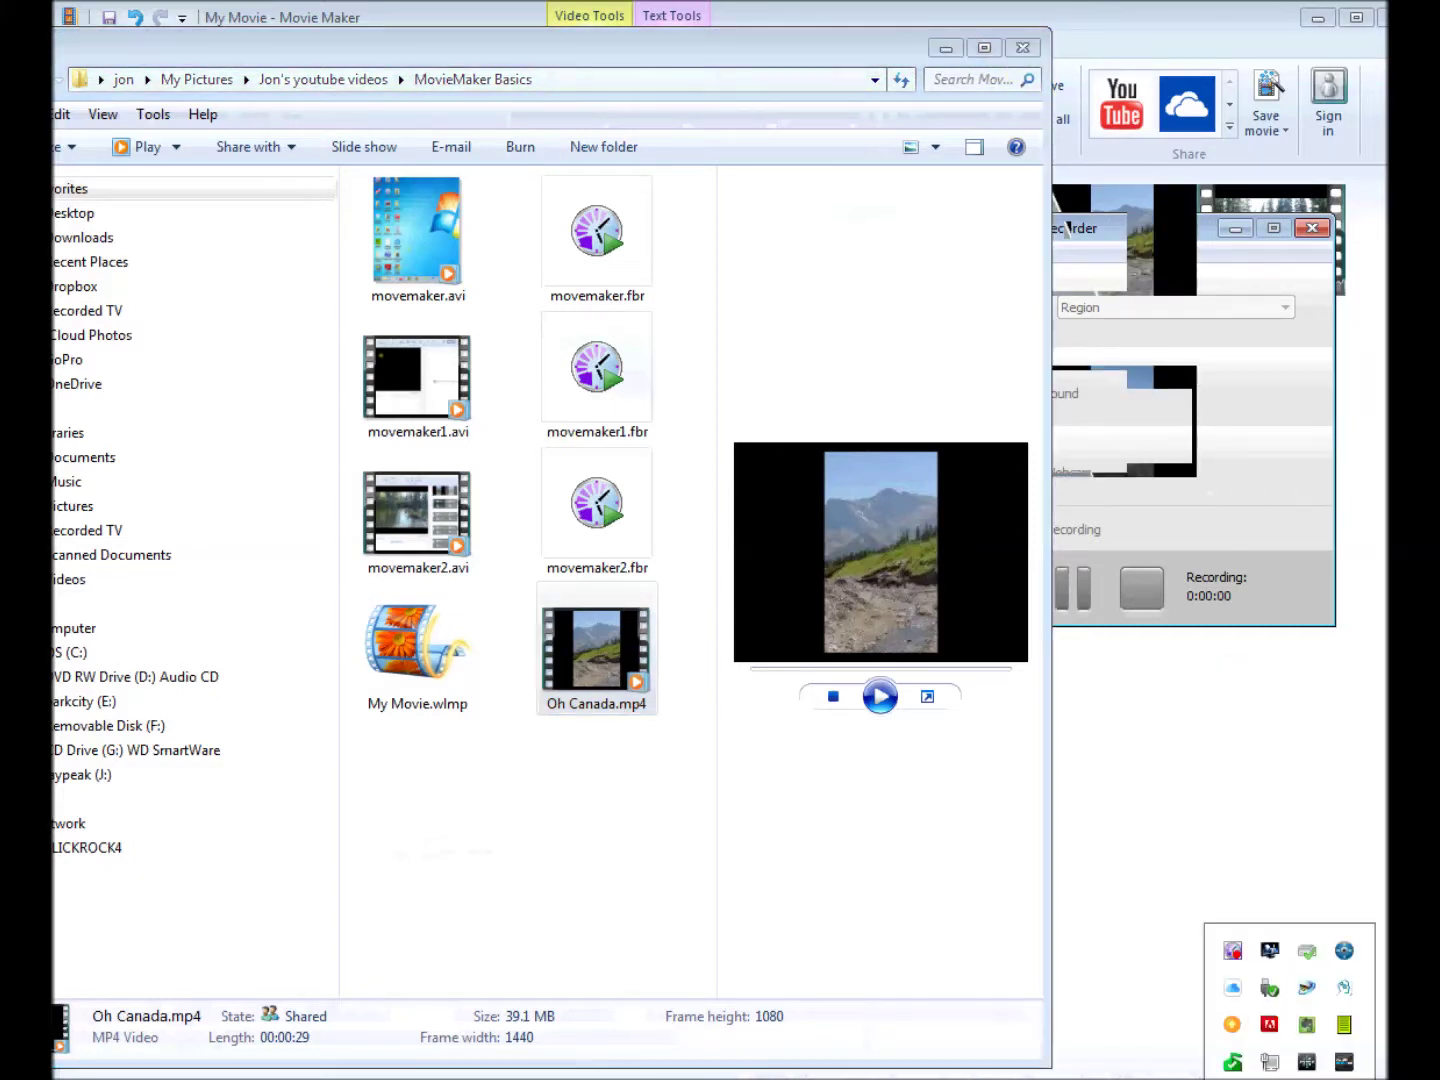
{"action": "right_click", "coordinate": [1234, 951]}
{"action": "left_click", "coordinate": [1111, 861]}
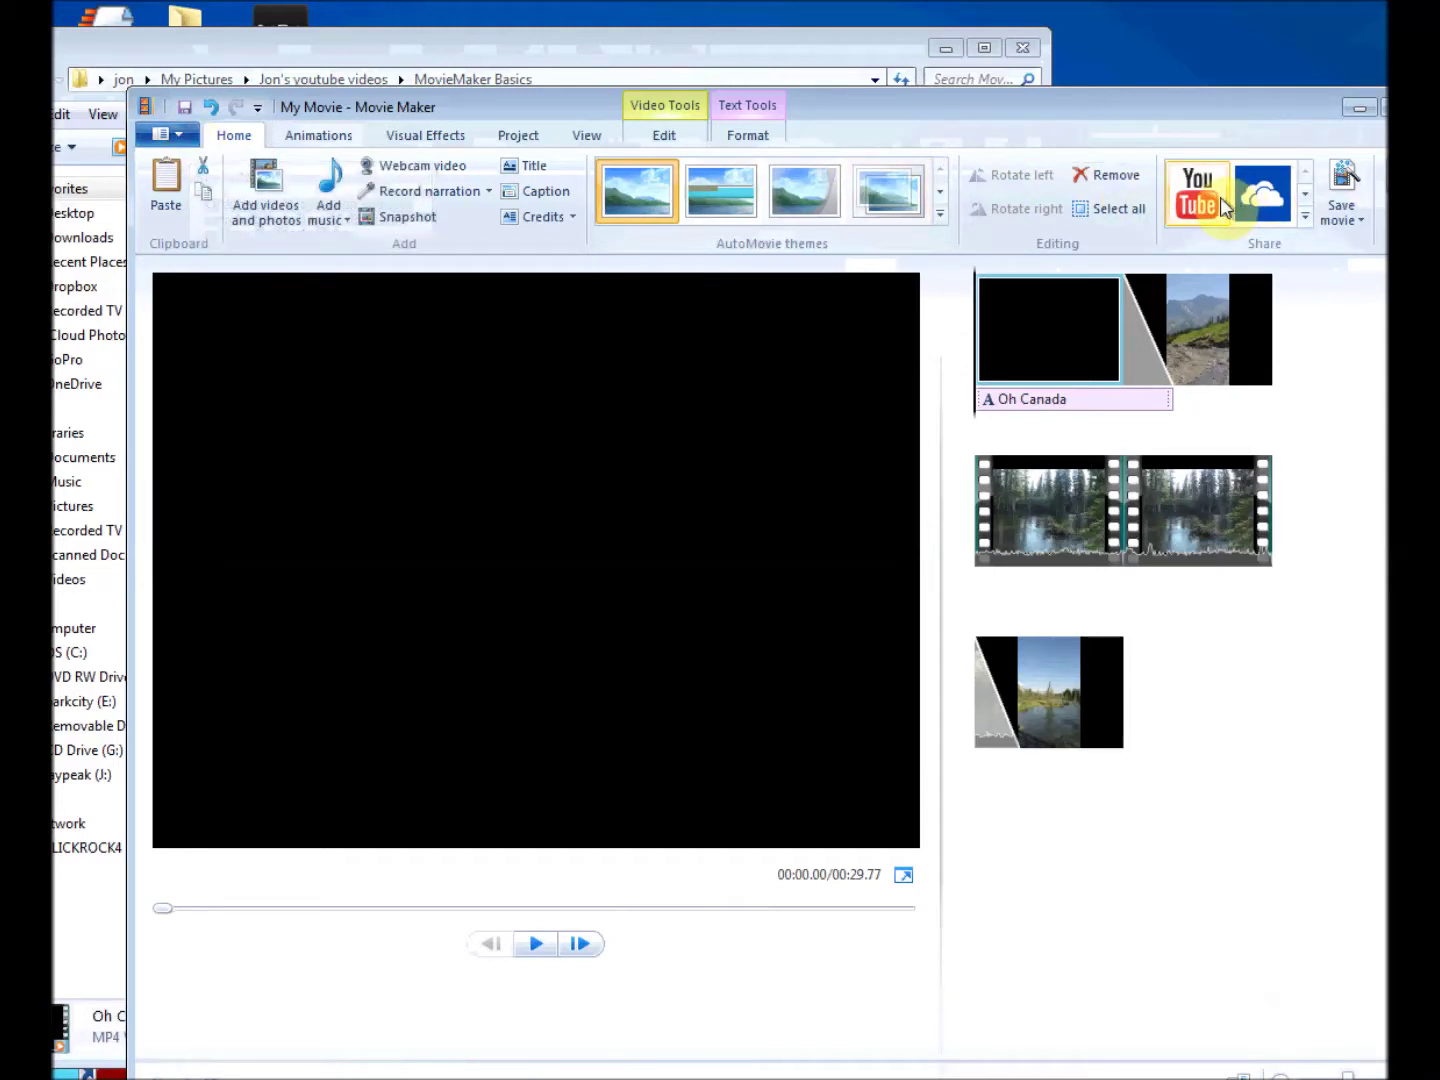
{"action": "left_click", "coordinate": [1288, 1078]}
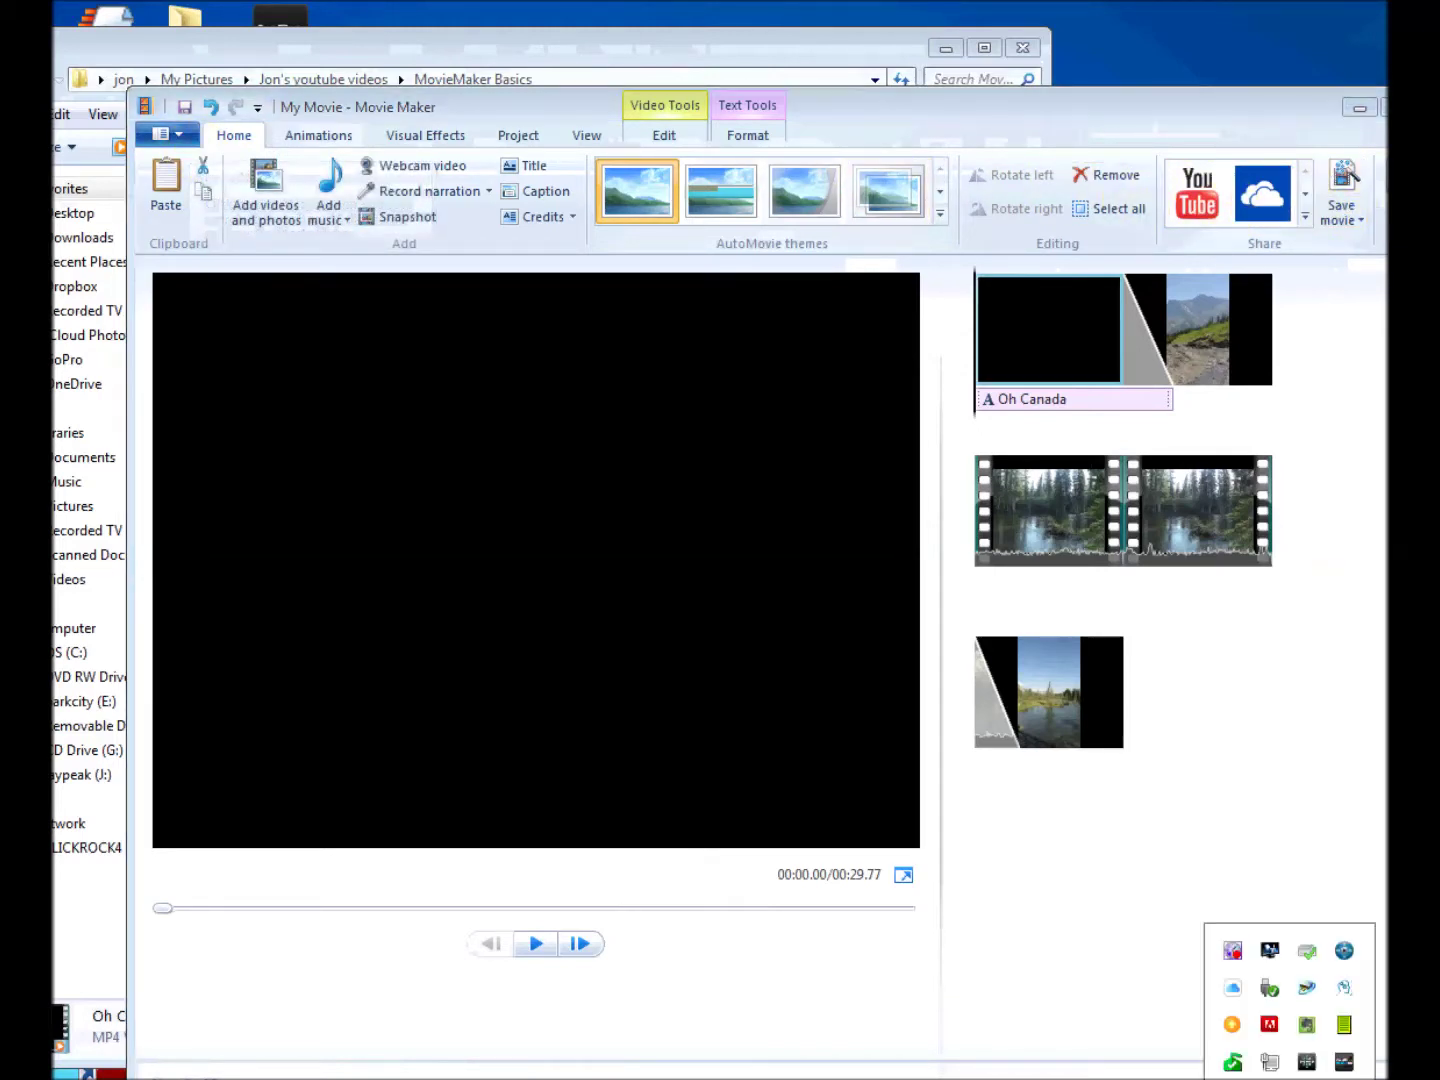